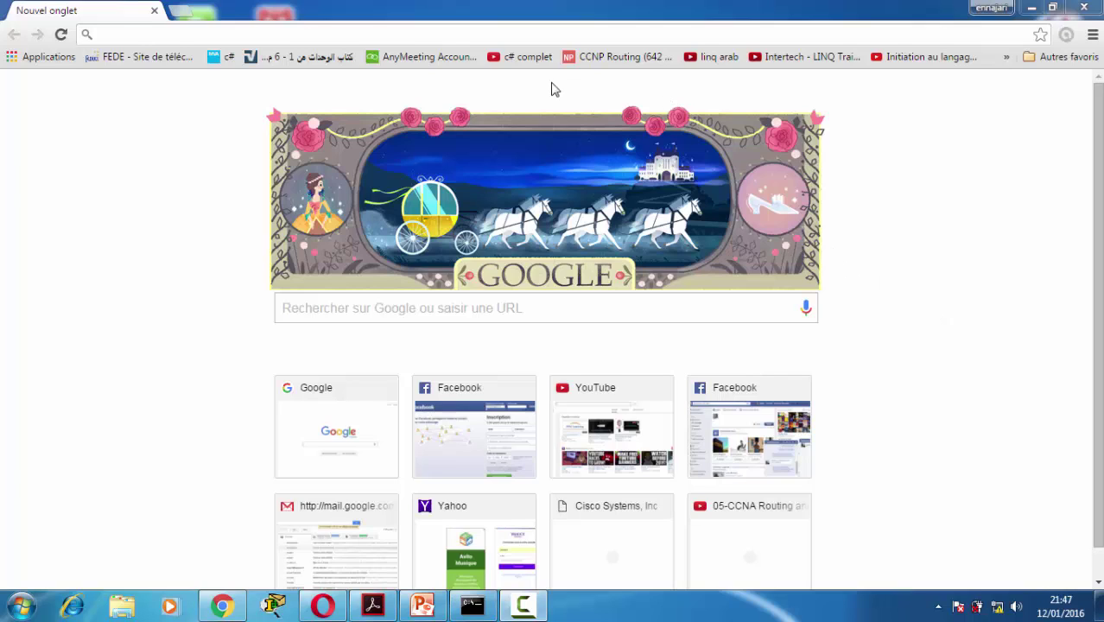
Bring Chrome forward and show Windows' list of network connections.
left_click(433, 38)
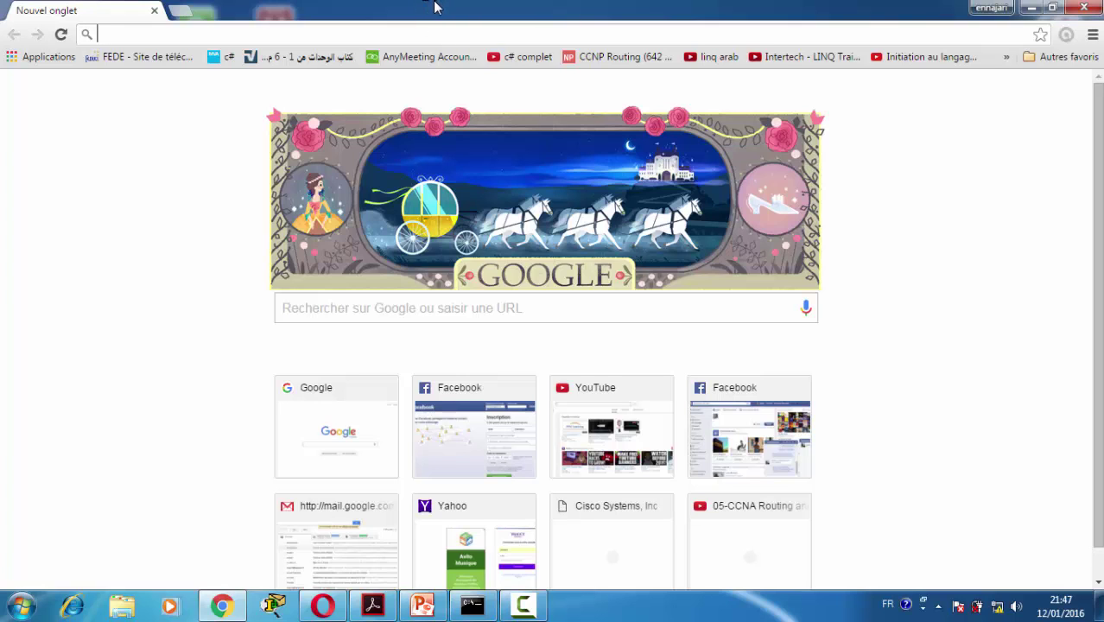
left_click(997, 607)
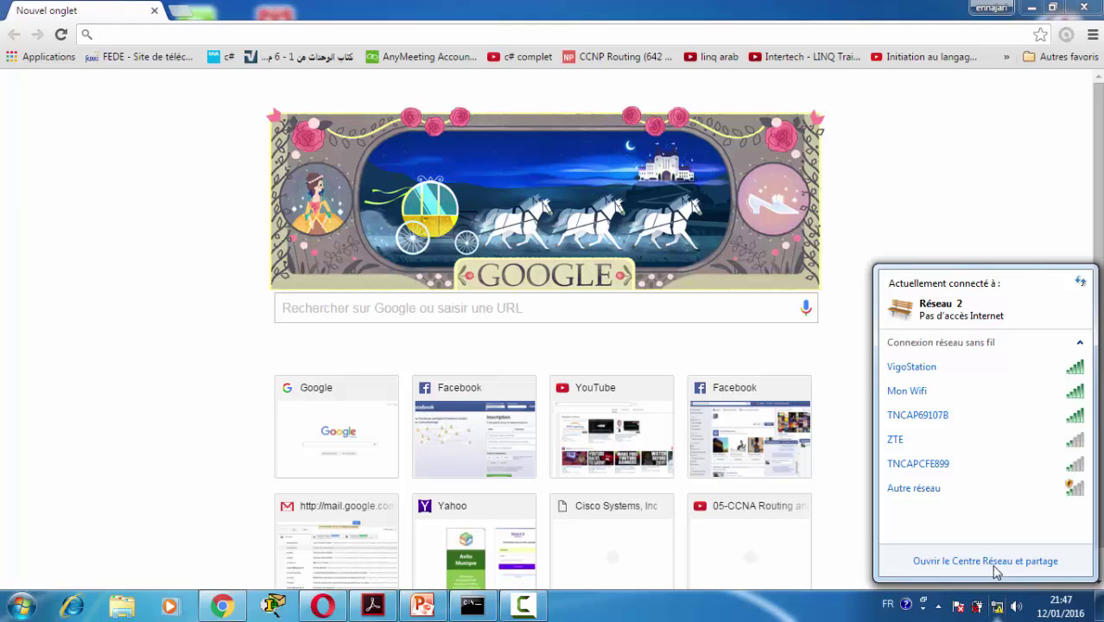
Check the local connection's details: IPv4 address 192.168.1.2 and gateway 192.168.1.1.
left_click(995, 560)
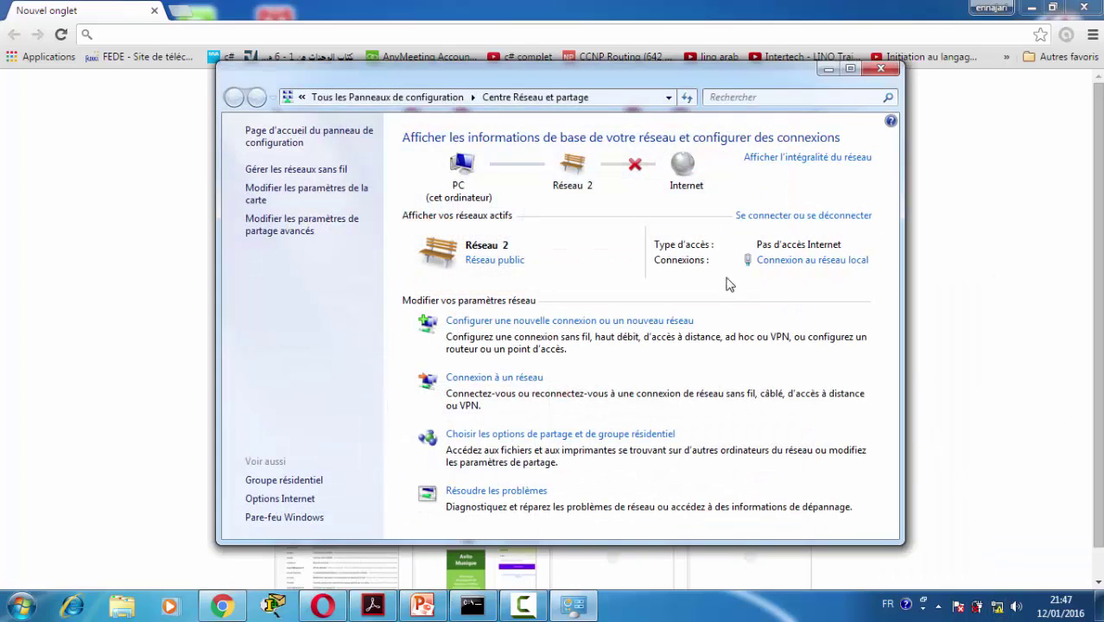
left_click(778, 260)
left_click(465, 293)
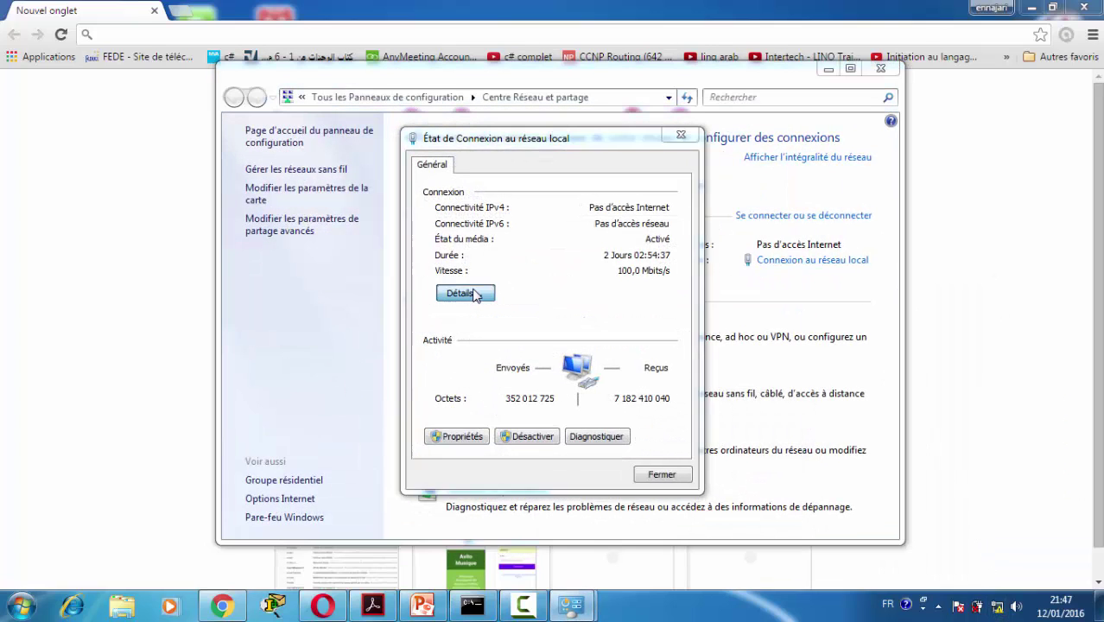
left_click(562, 281)
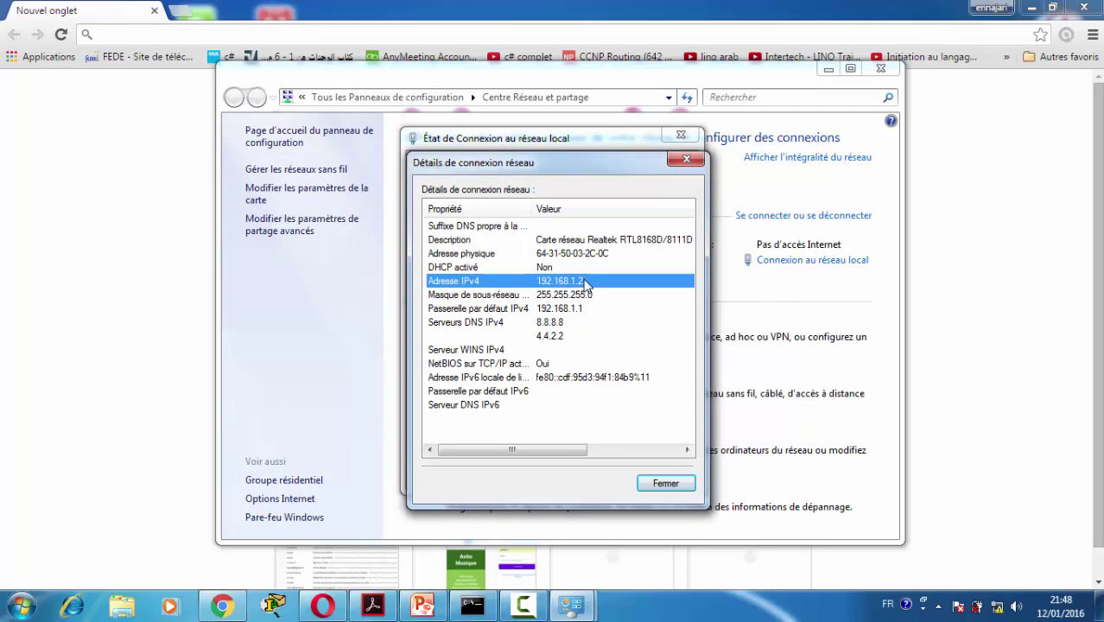
left_click(558, 310)
left_click(687, 159)
left_click(681, 137)
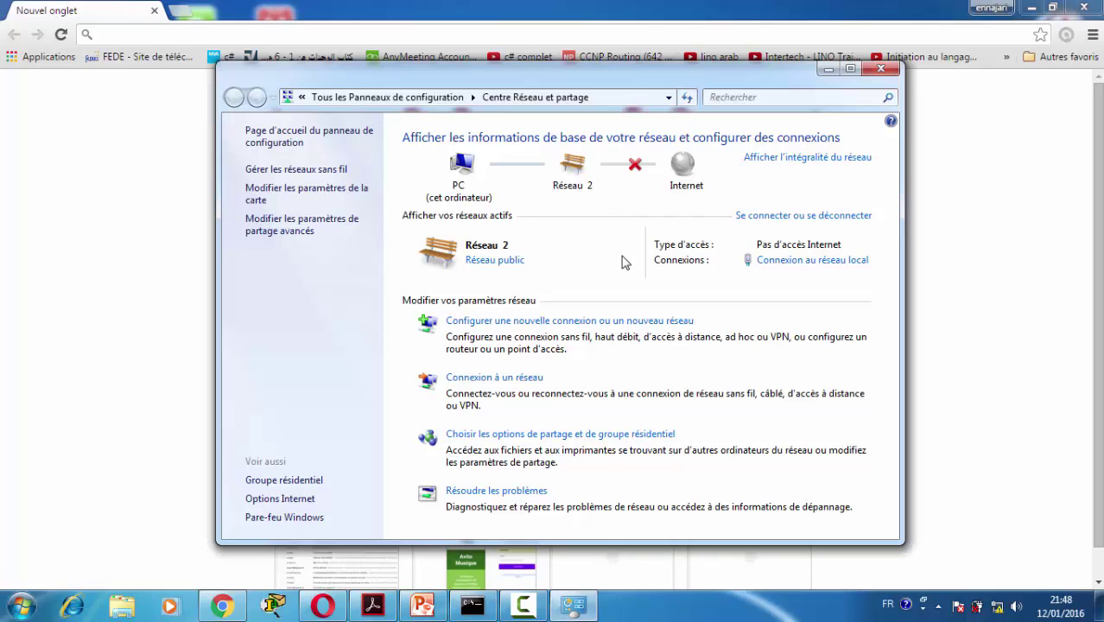
Inspect the connection's static IPv4 properties, then close all dialogs and return to Chrome.
left_click(778, 259)
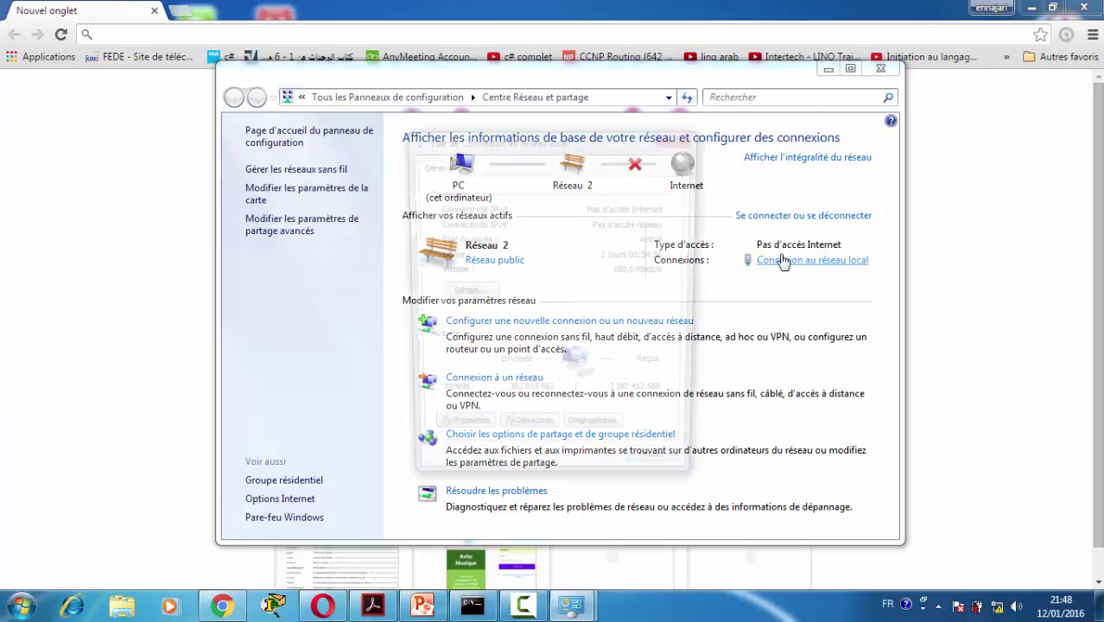
left_click(471, 437)
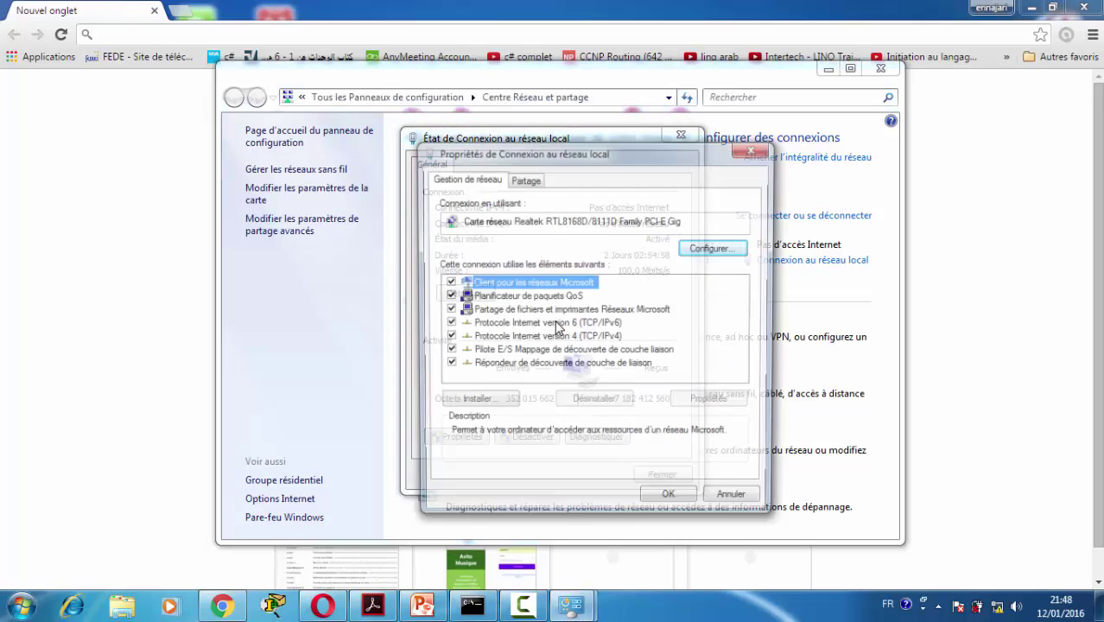
double_click(562, 338)
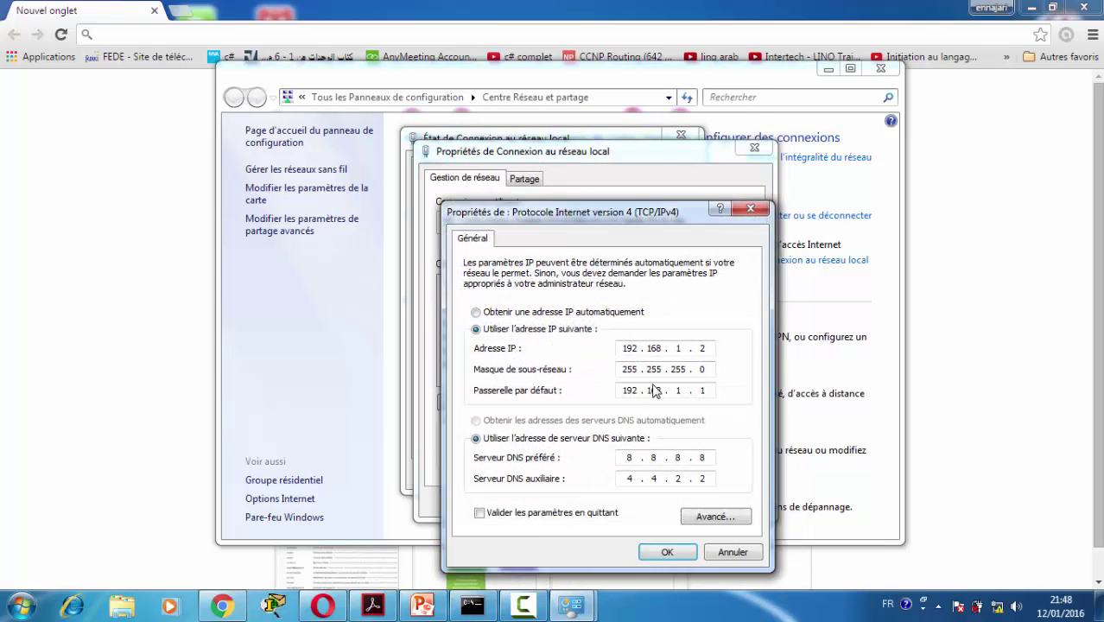
double_click(703, 390)
left_click(751, 209)
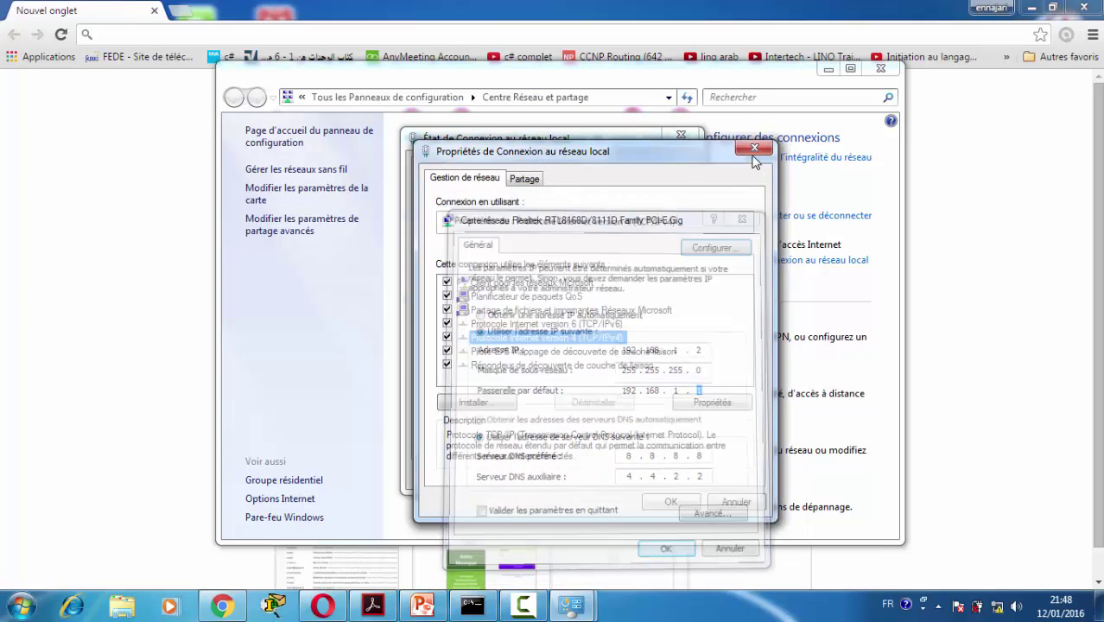
left_click(755, 148)
left_click(690, 143)
left_click(5, 96)
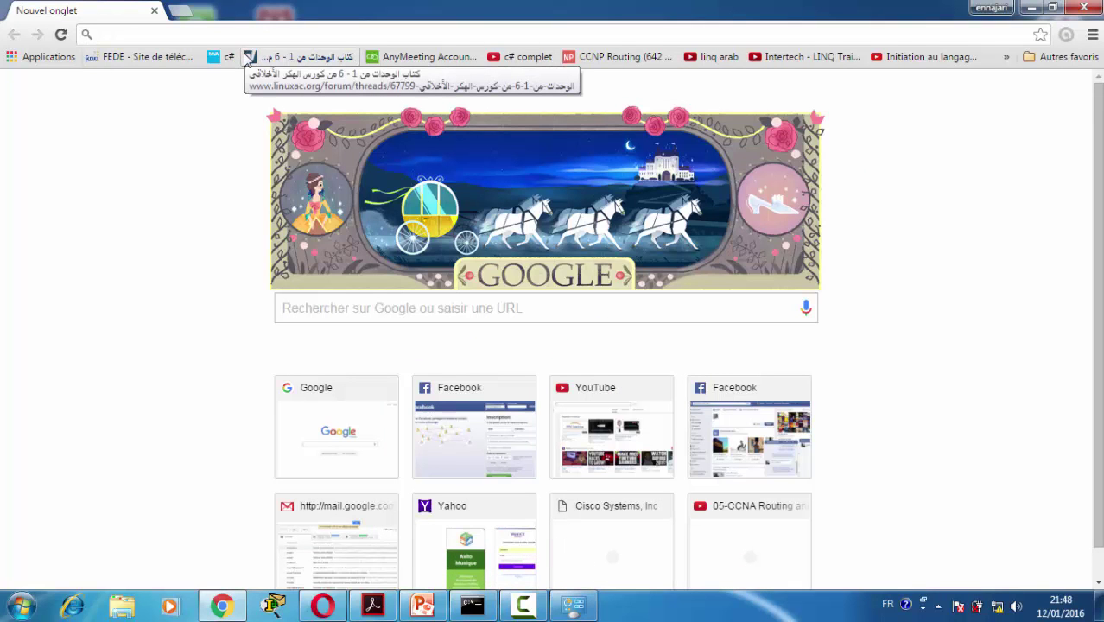
Load the router's web page at 192.168.1.1 in Chrome.
left_click(319, 309)
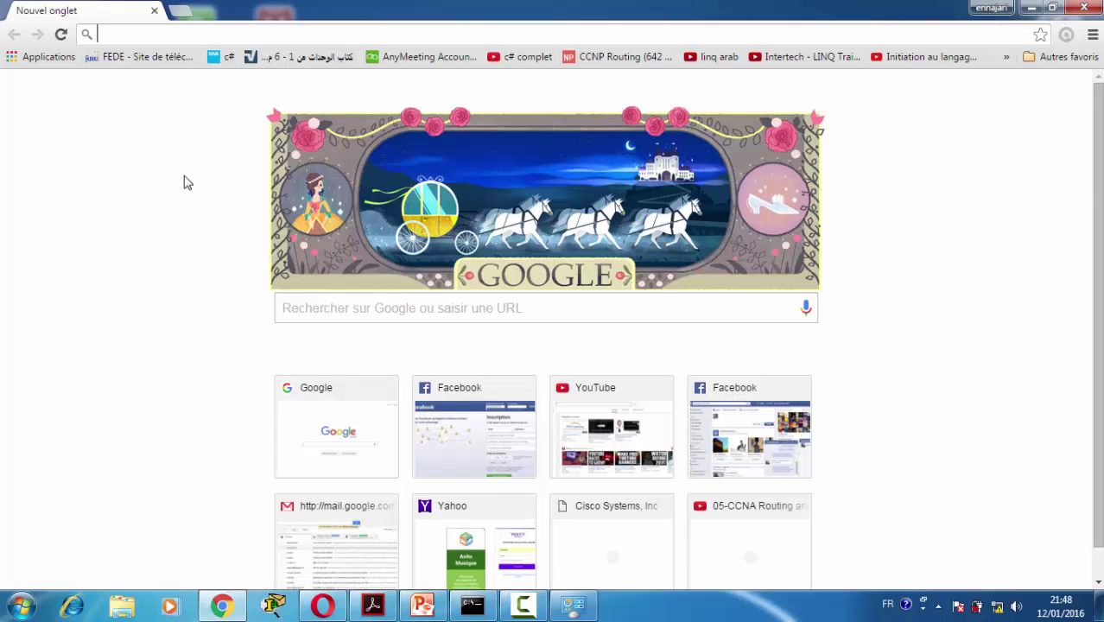
type("192")
key("Return")
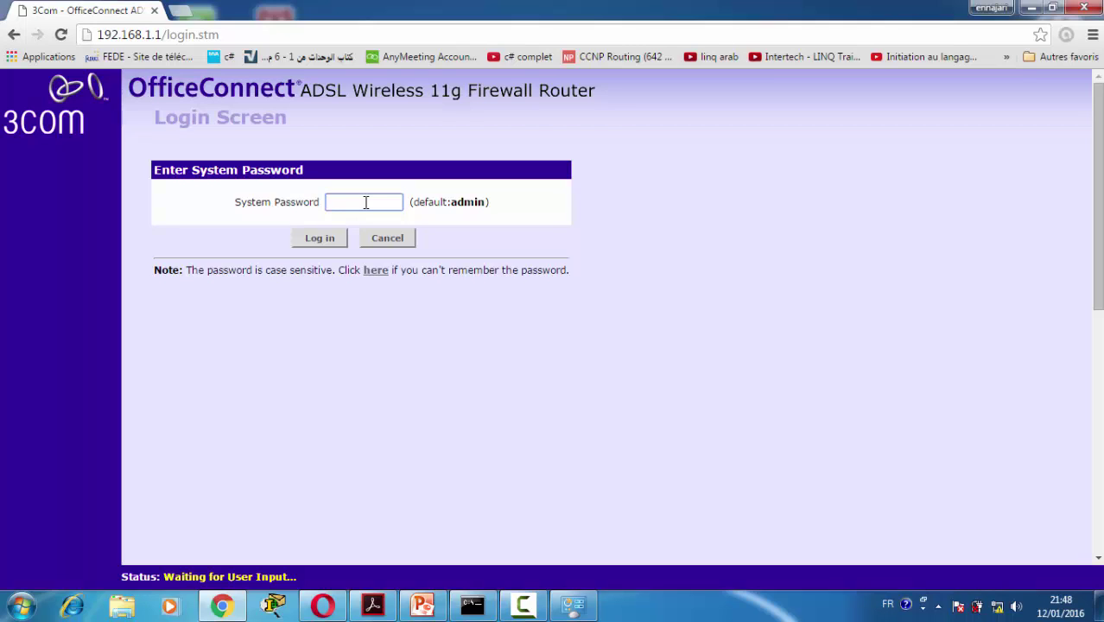
Log in to the router using the default system password shown as a hint.
left_click(50, 125)
left_click(390, 196)
left_click(453, 203)
left_click_drag(453, 204, 486, 203)
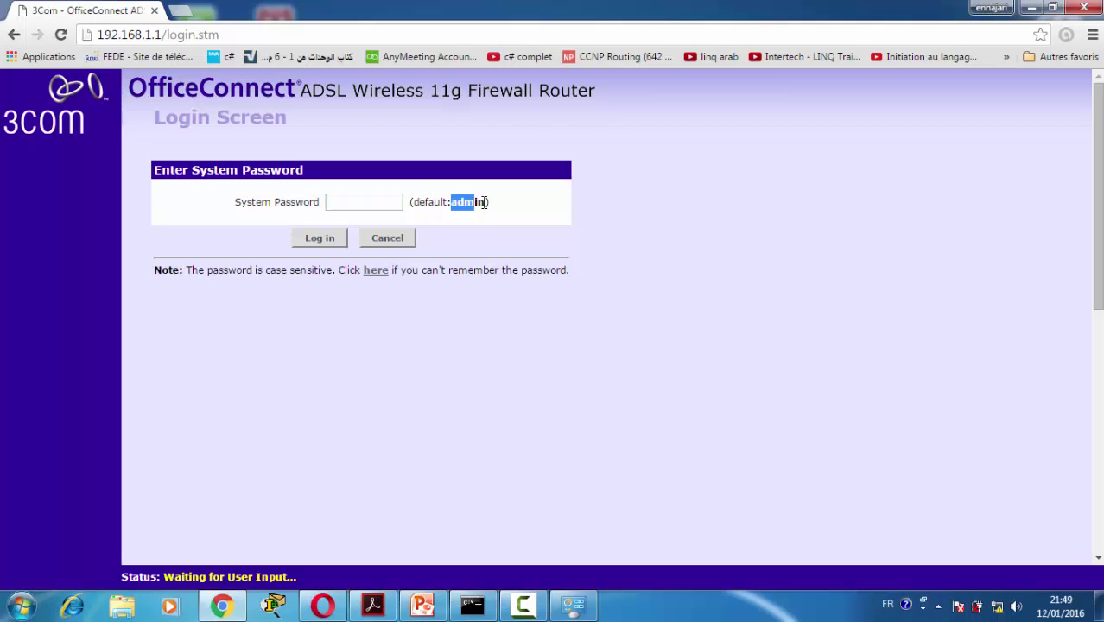
left_click(381, 200)
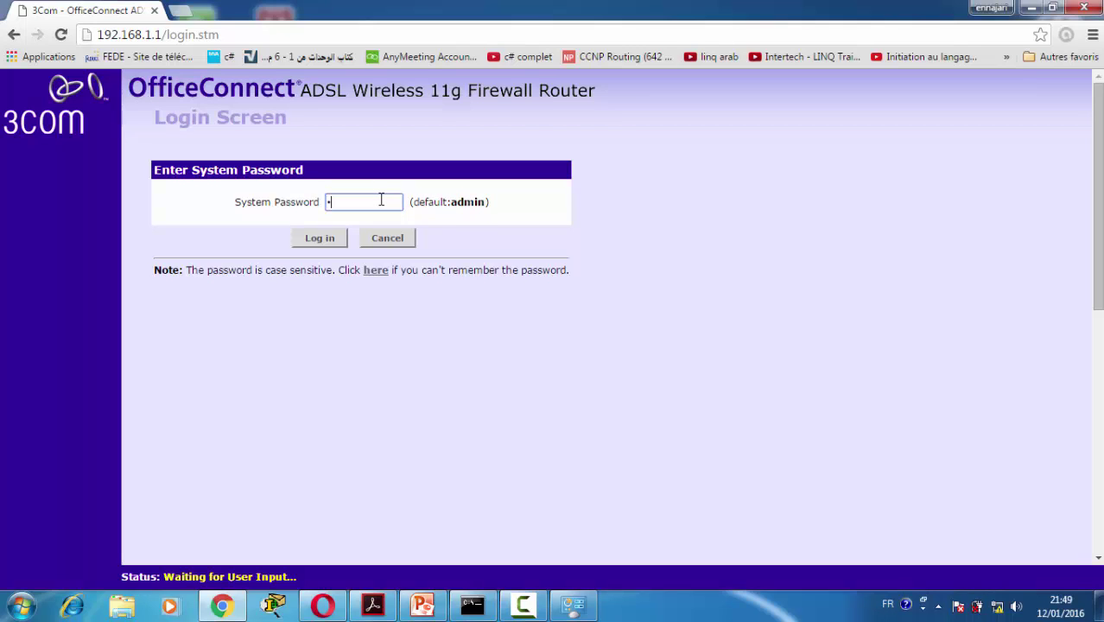
key("Return")
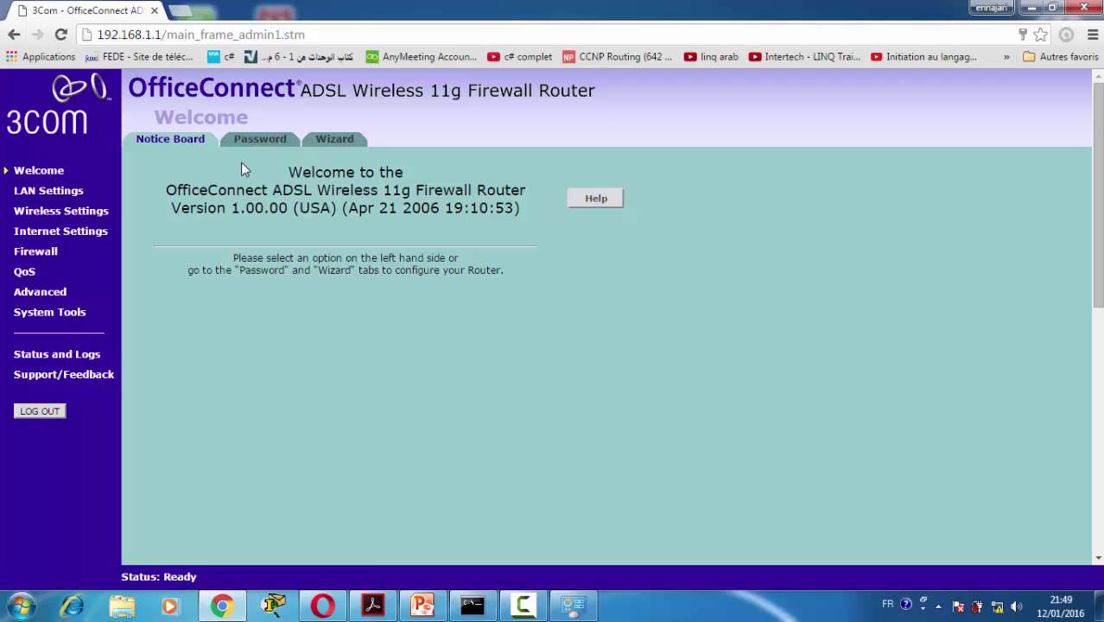
On the Password page, enter the current password and a new password.
left_click(44, 170)
left_click(273, 147)
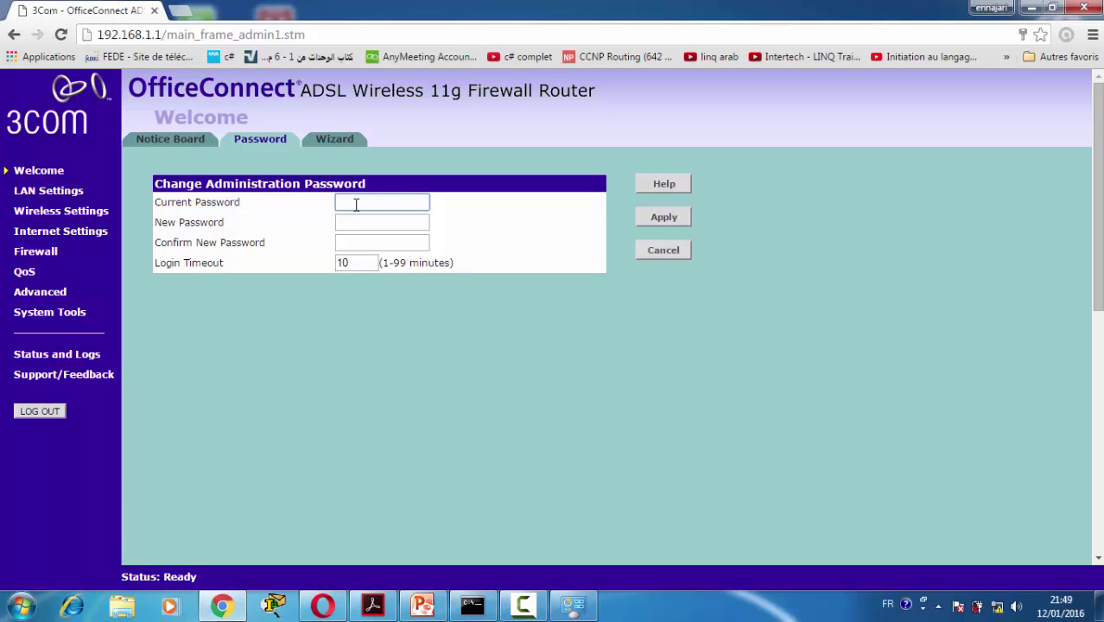
key("Tab")
left_click_drag(389, 222, 338, 223)
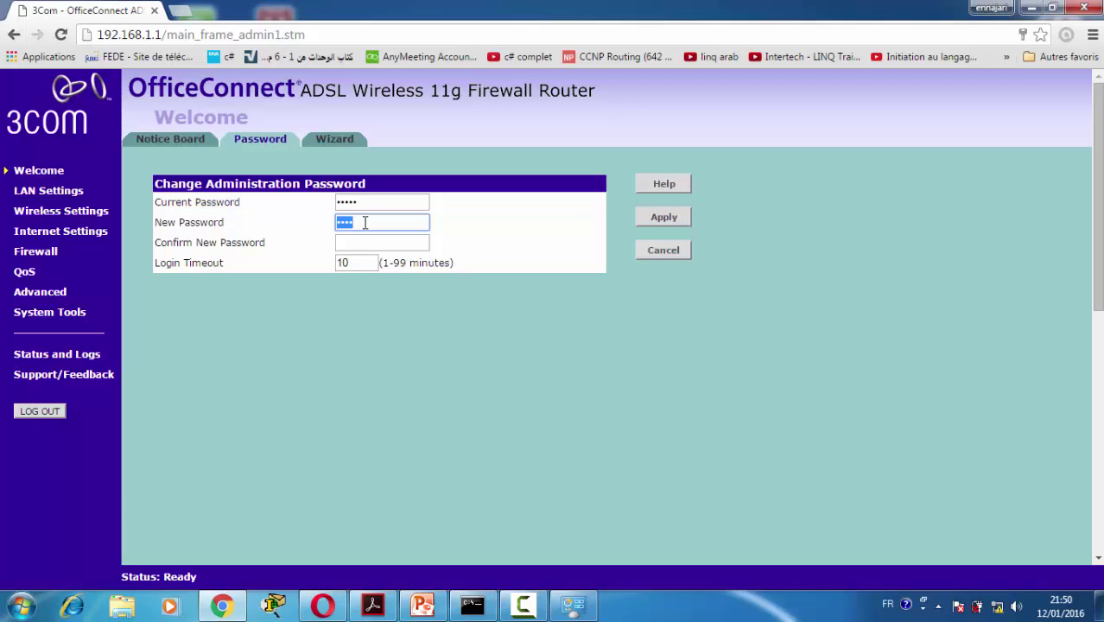
type("••••••••")
key("BackSpace")
key("BackSpace")
key("BackSpace")
key("BackSpace")
key("BackSpace")
key("BackSpace")
key("BackSpace")
key("BackSpace")
type("••••")
left_click(355, 243)
type("••••")
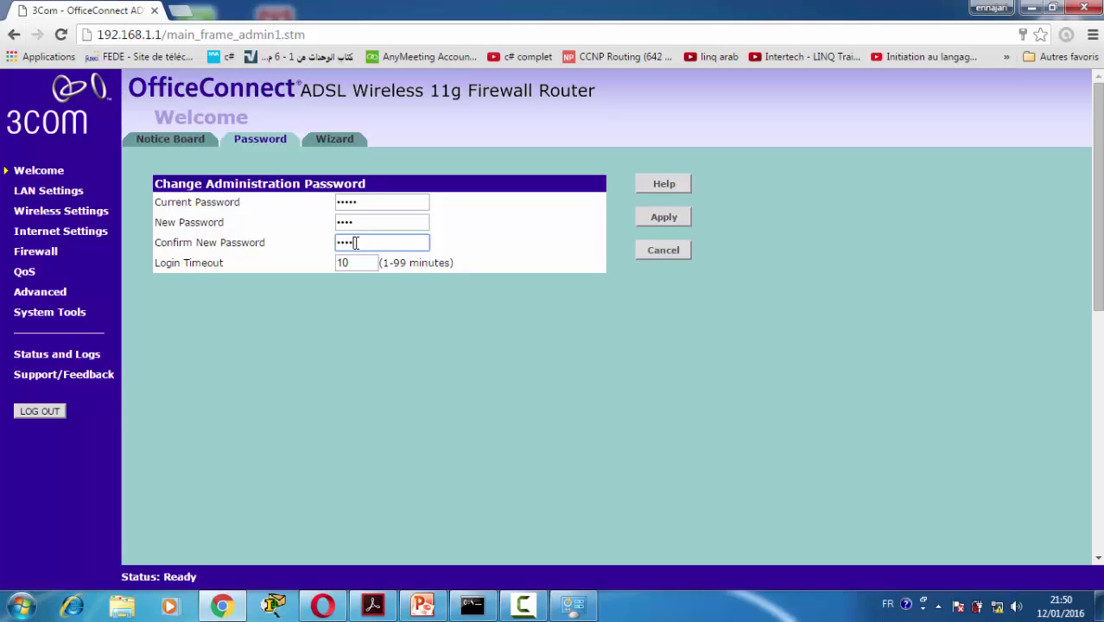
Change the Login Timeout from 10 to 5 minutes.
double_click(350, 262)
left_click(349, 267)
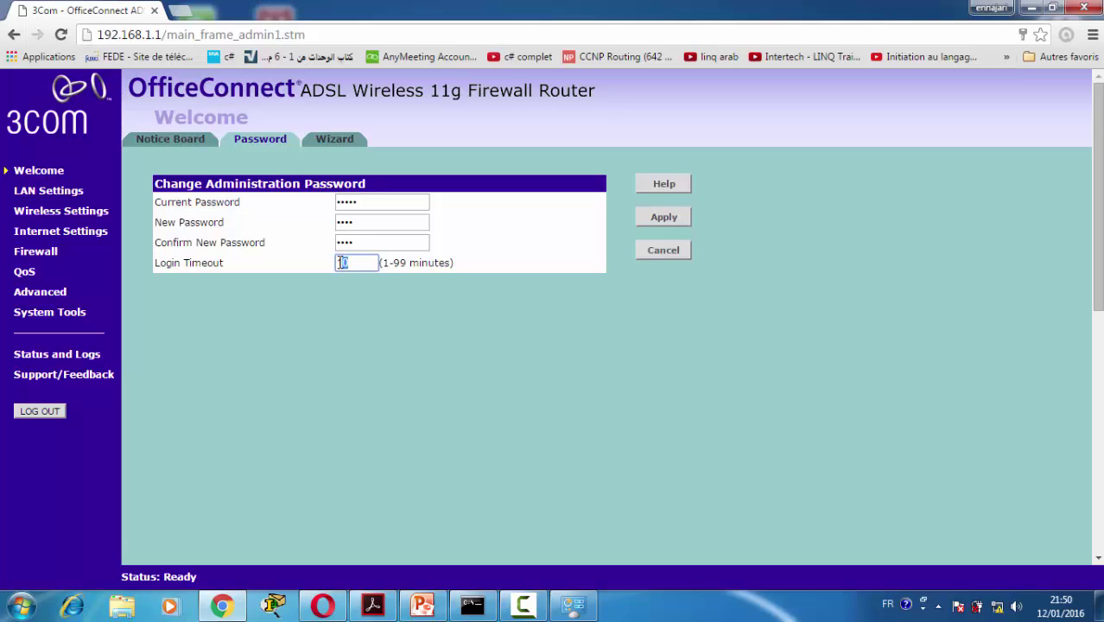
left_click_drag(343, 263, 352, 263)
left_click_drag(348, 264, 336, 265)
left_click_drag(367, 268, 342, 266)
type("5")
Apply the new administration password with the 5-minute login timeout.
left_click(644, 221)
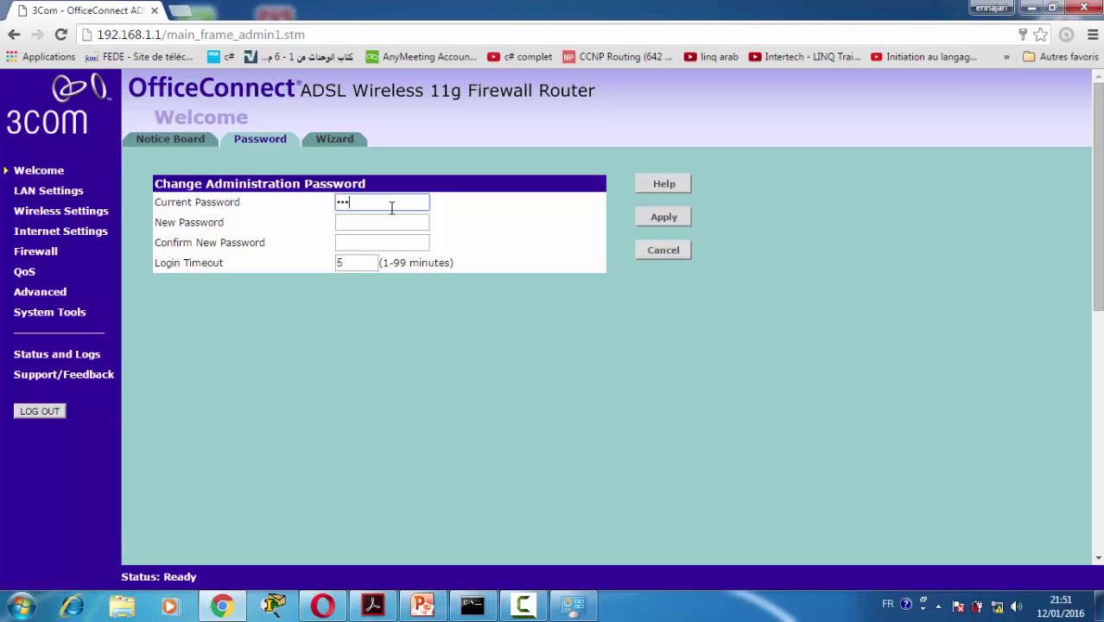
key("Tab")
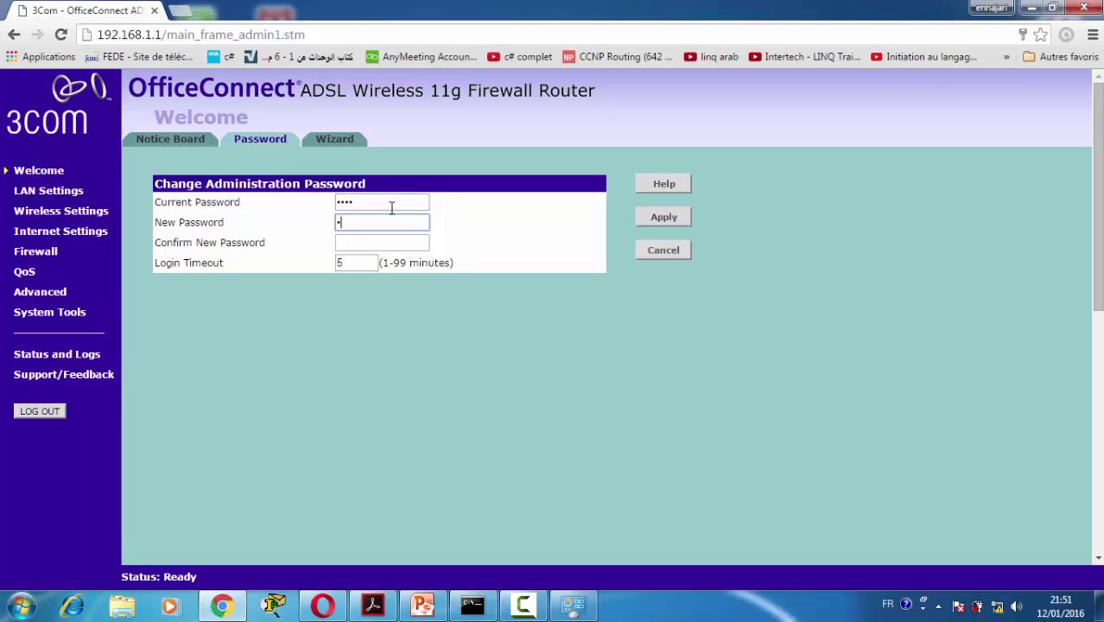
key("Tab")
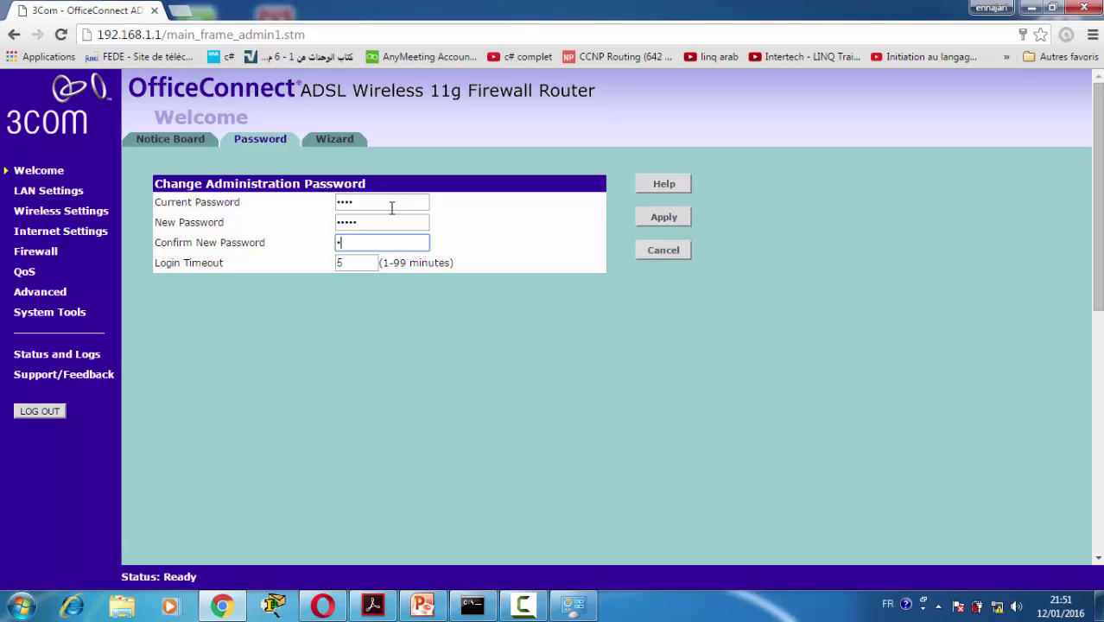
left_click(646, 220)
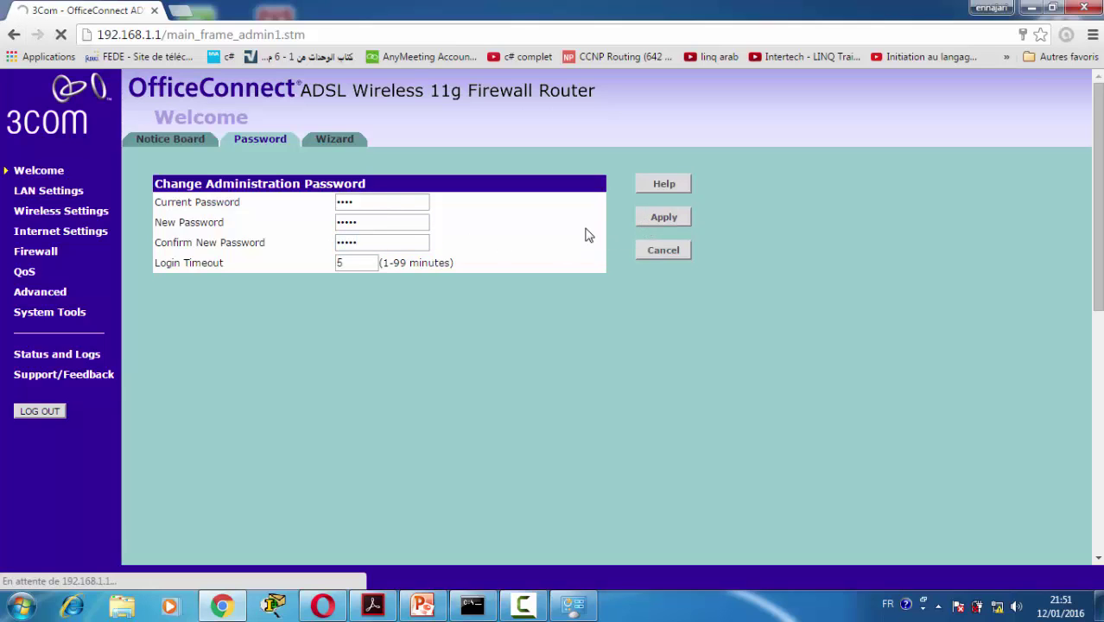
left_click(56, 192)
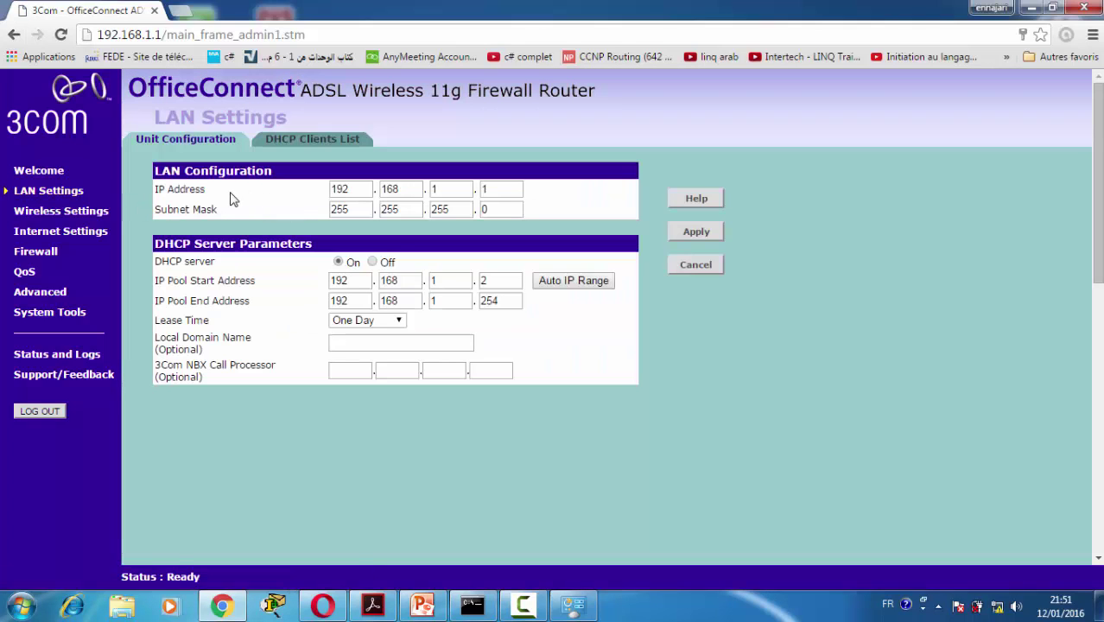
Point out the router's LAN IP 192.168.1.1, octet by octet and in the URL.
left_click_drag(155, 171, 267, 173)
left_click(276, 176)
left_click(355, 189)
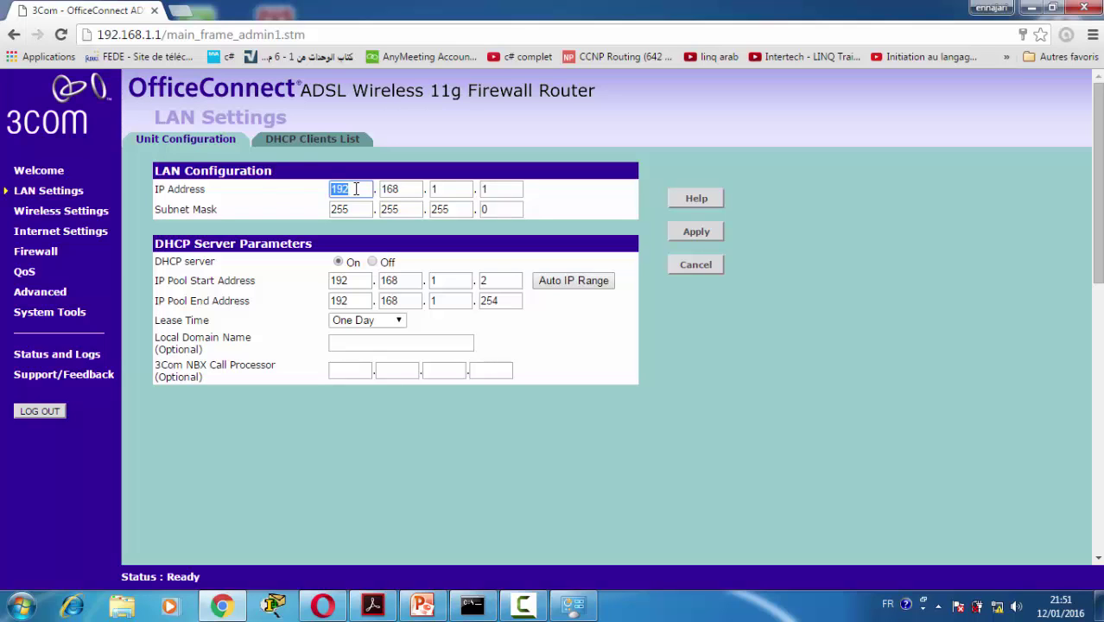
left_click(400, 189)
left_click(436, 189)
left_click(493, 190)
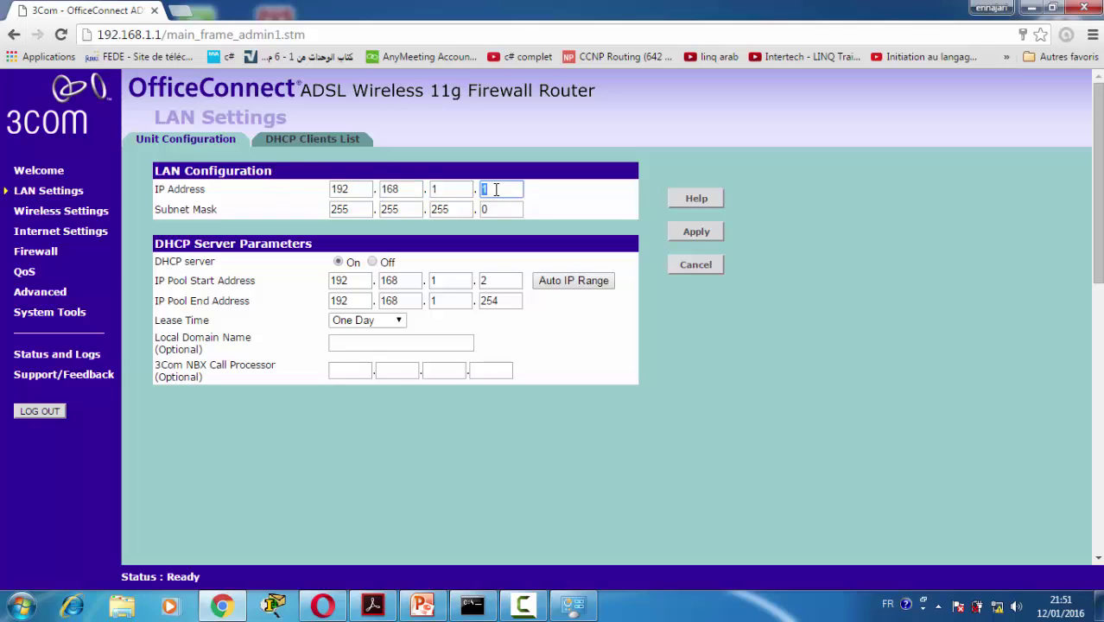
left_click(160, 35)
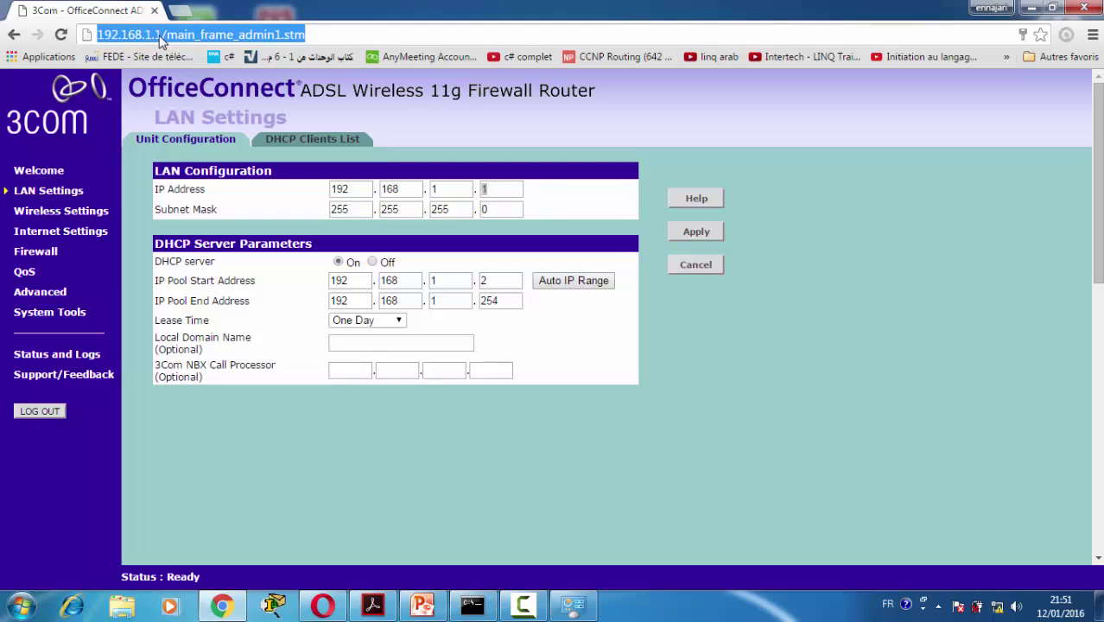
left_click_drag(164, 34, 102, 36)
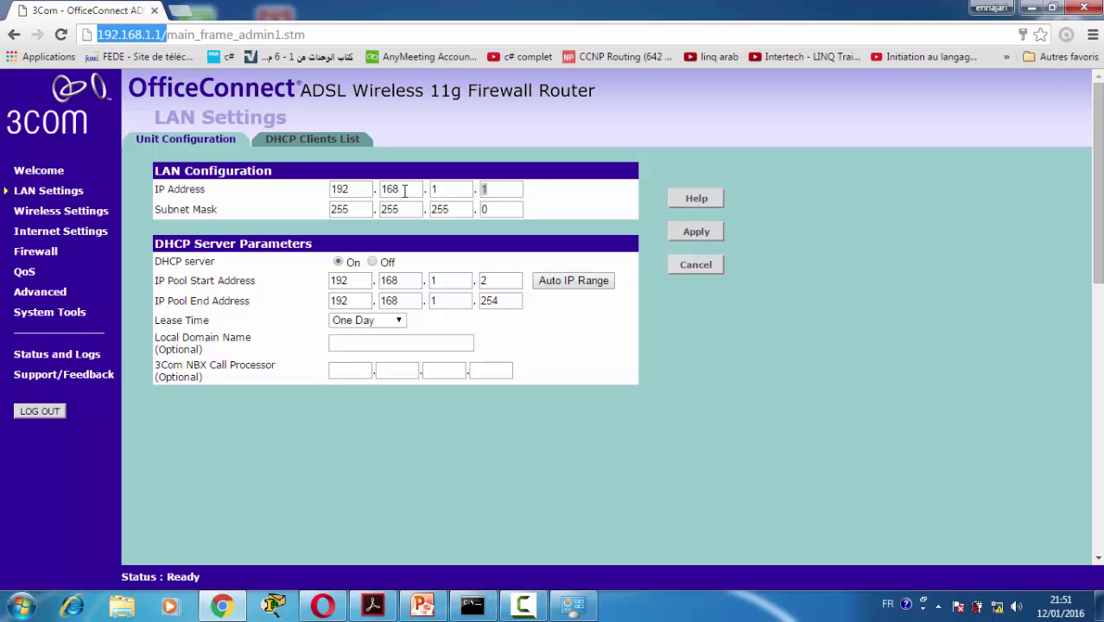
Change the router IP's last octet to 50, highlight the DHCP heading, and open Start.
left_click(492, 190)
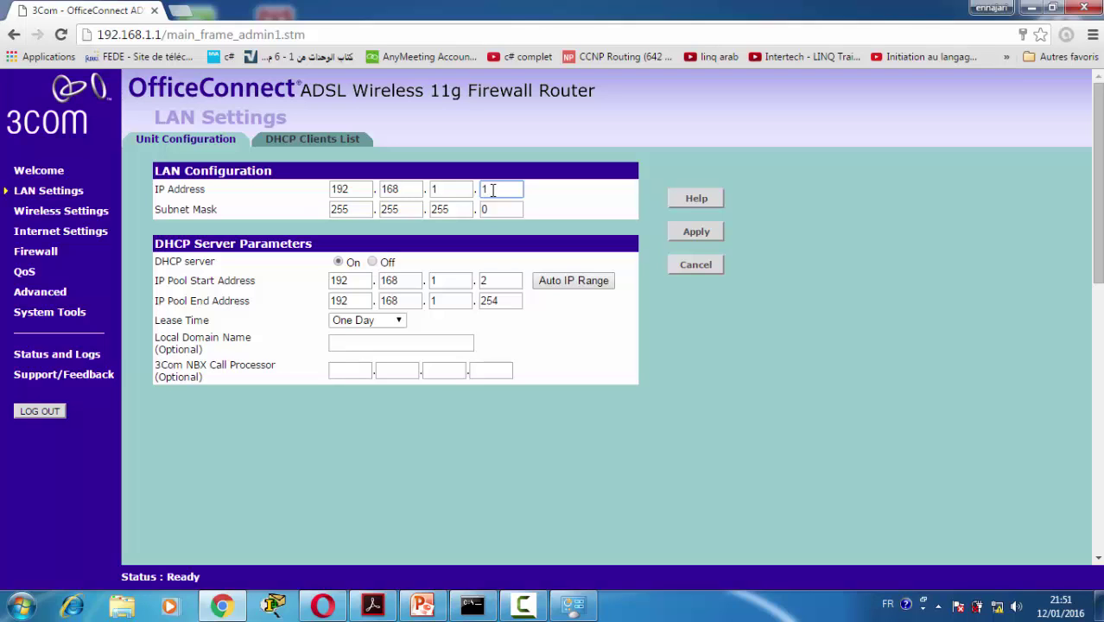
type("50")
left_click(157, 247)
left_click_drag(156, 247, 190, 248)
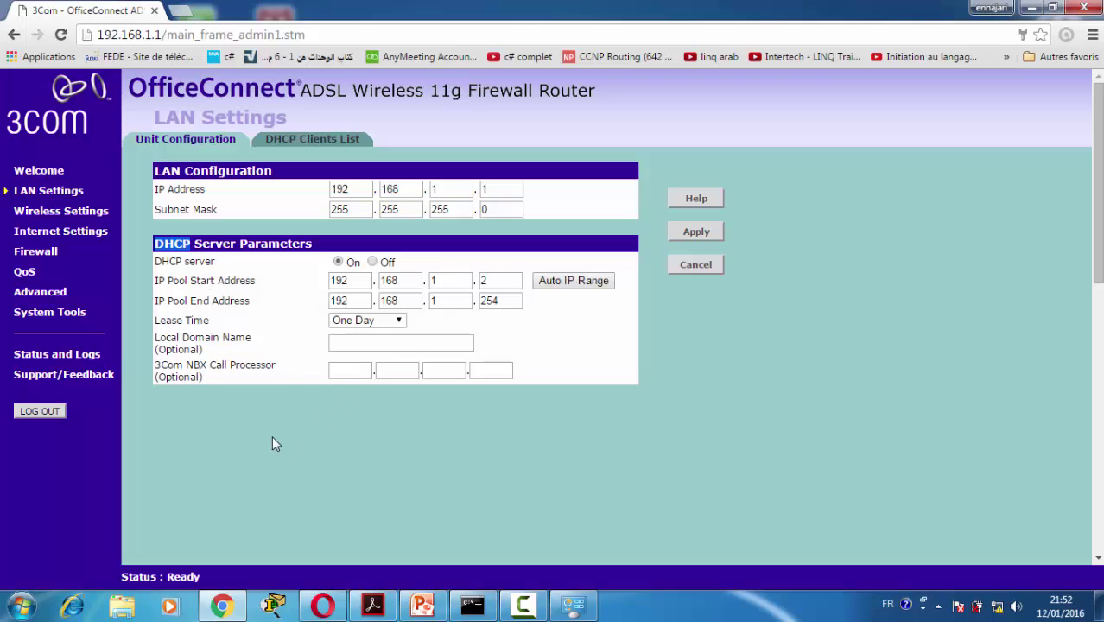
left_click(22, 606)
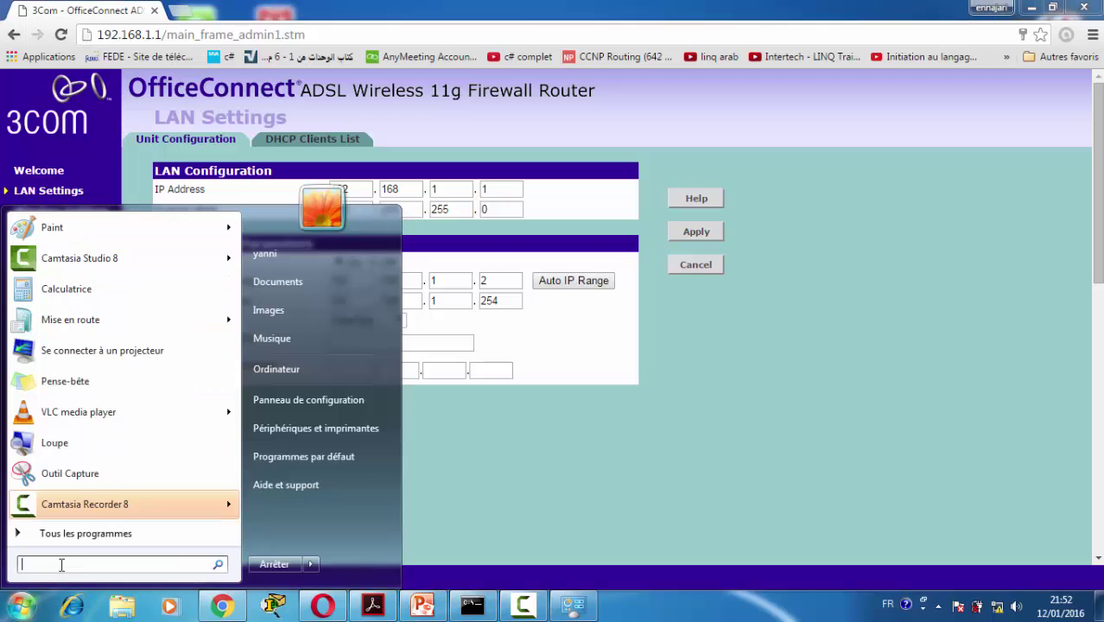
Search 'paint' in the Start menu and launch Paint.
type("paint")
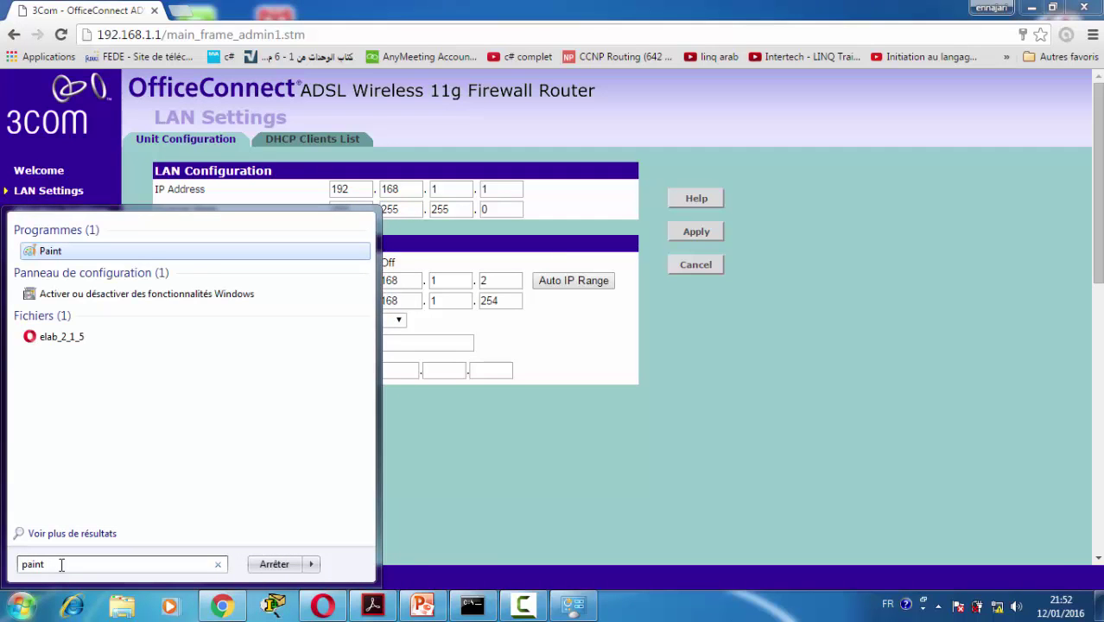
key("Return")
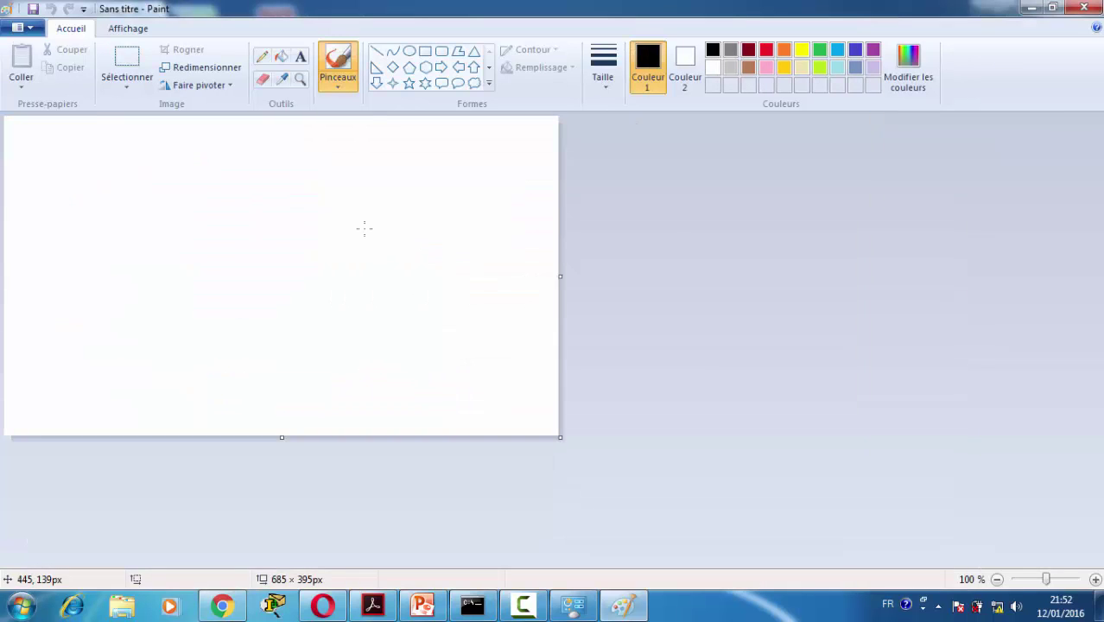
Draw a circle in the upper left and doodle small shapes inside it.
left_click(408, 51)
mouse_move(113, 156)
left_mouse_down()
mouse_move(124, 204)
mouse_move(241, 261)
left_mouse_up()
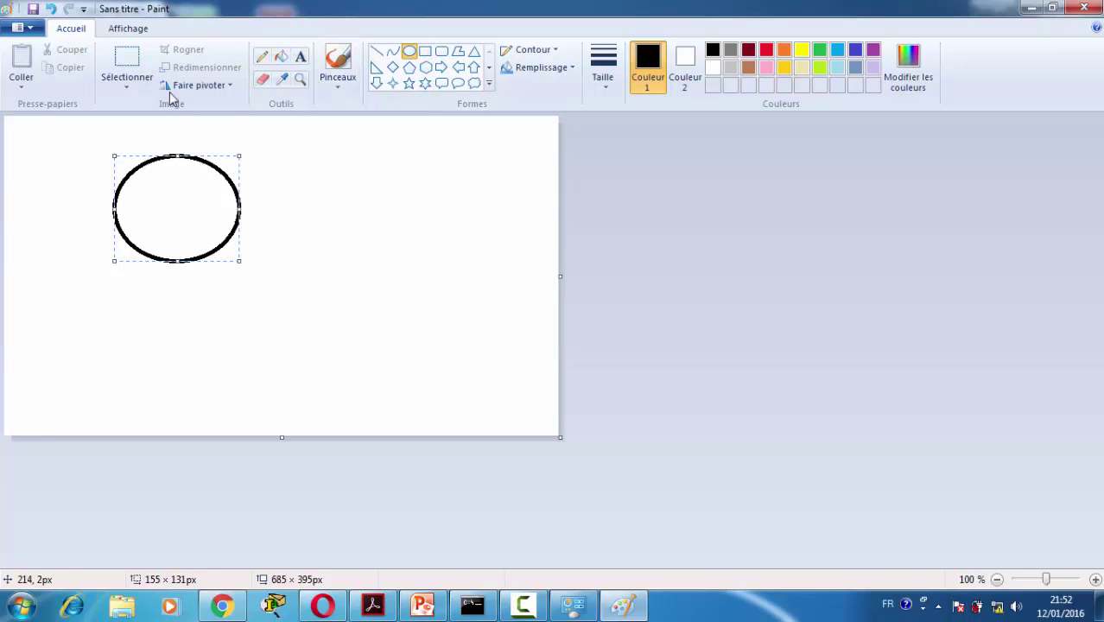
left_click(262, 57)
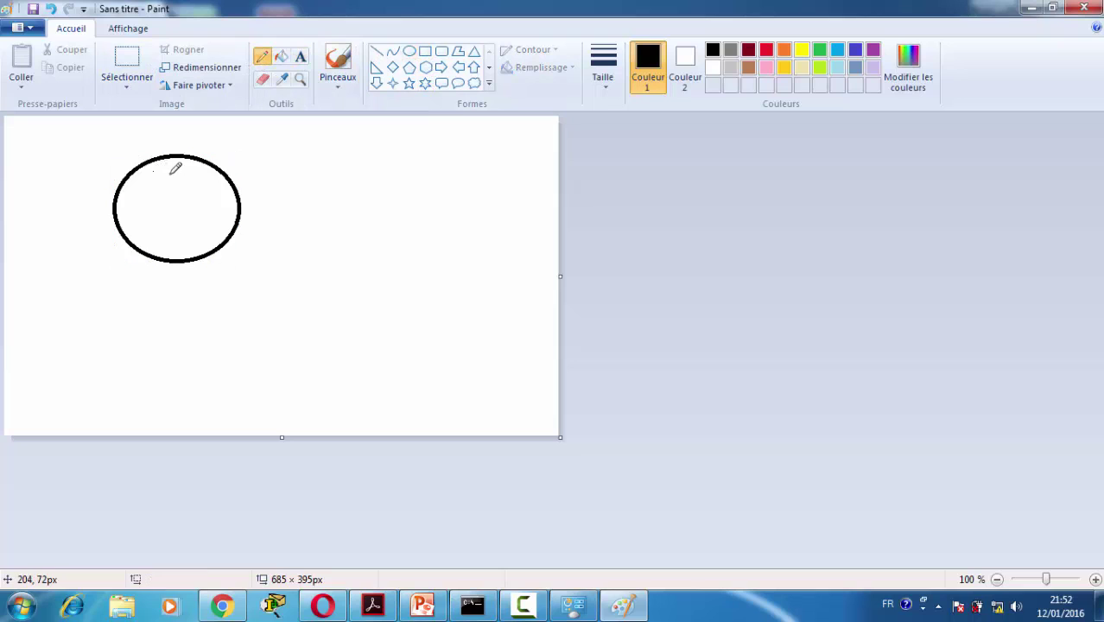
left_click_drag(164, 179, 165, 177)
mouse_move(168, 192)
left_mouse_down()
mouse_move(186, 193)
mouse_move(147, 197)
left_mouse_up()
mouse_move(160, 226)
left_mouse_down()
mouse_move(219, 199)
mouse_move(185, 172)
left_mouse_up()
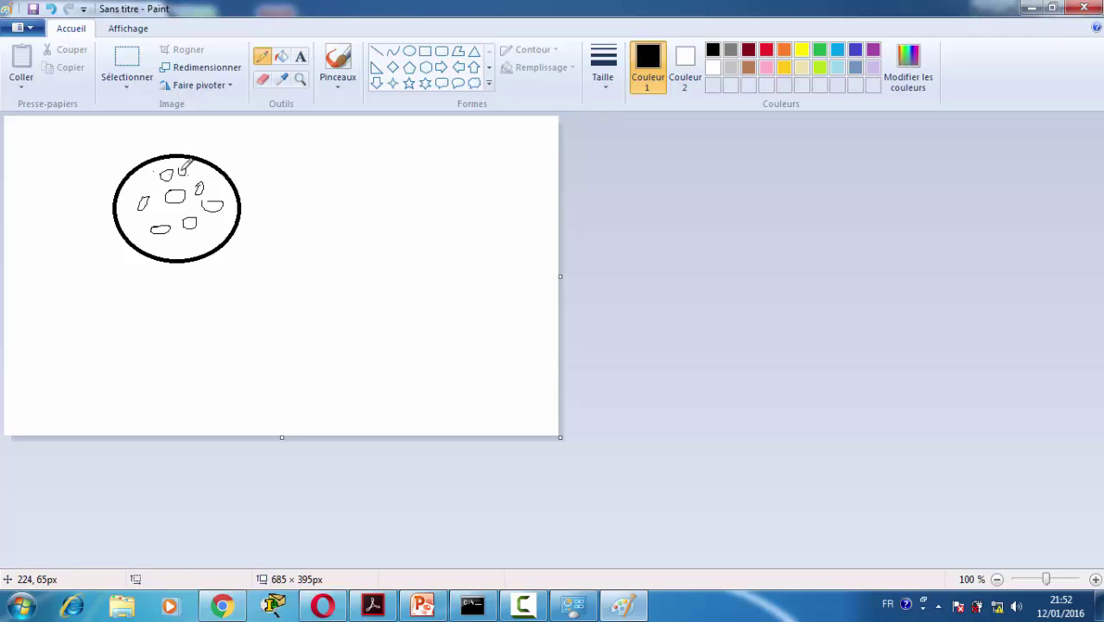
Draw two stacked rectangles to the right of the circle.
left_click(424, 51)
left_click_drag(347, 136, 422, 190)
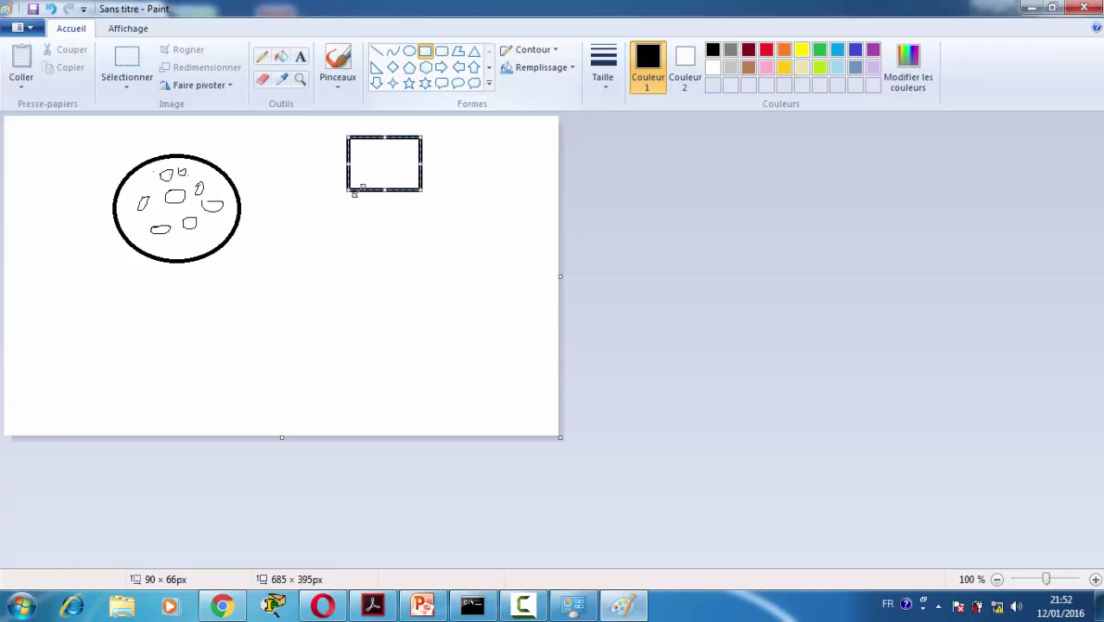
mouse_move(347, 208)
left_mouse_down()
mouse_move(419, 239)
mouse_move(412, 245)
left_mouse_up()
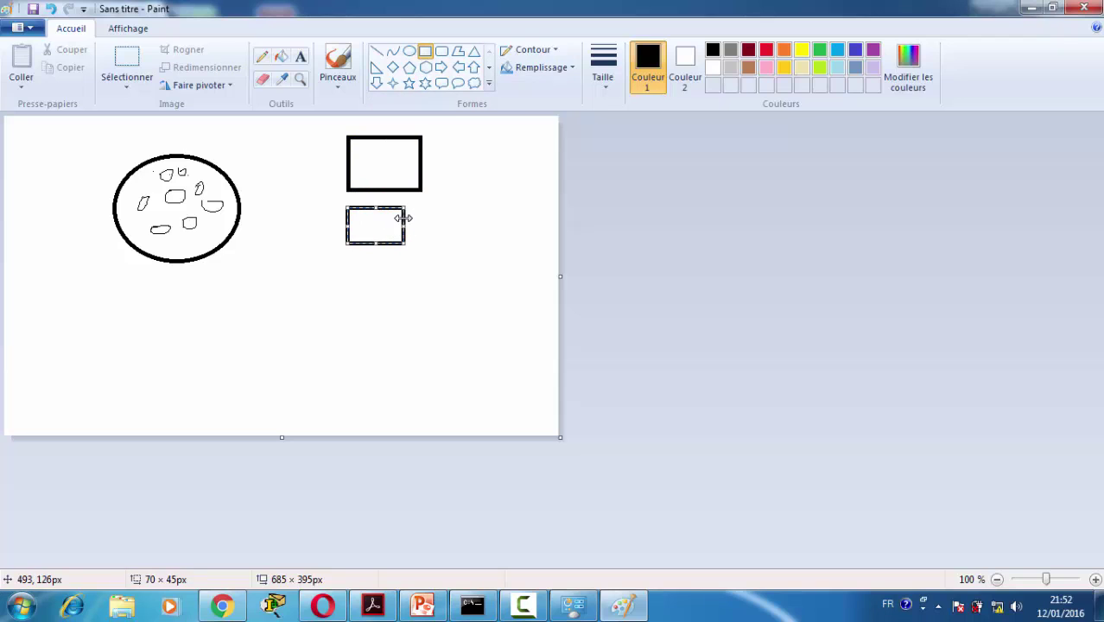
left_click_drag(410, 207, 398, 202)
left_click(403, 225)
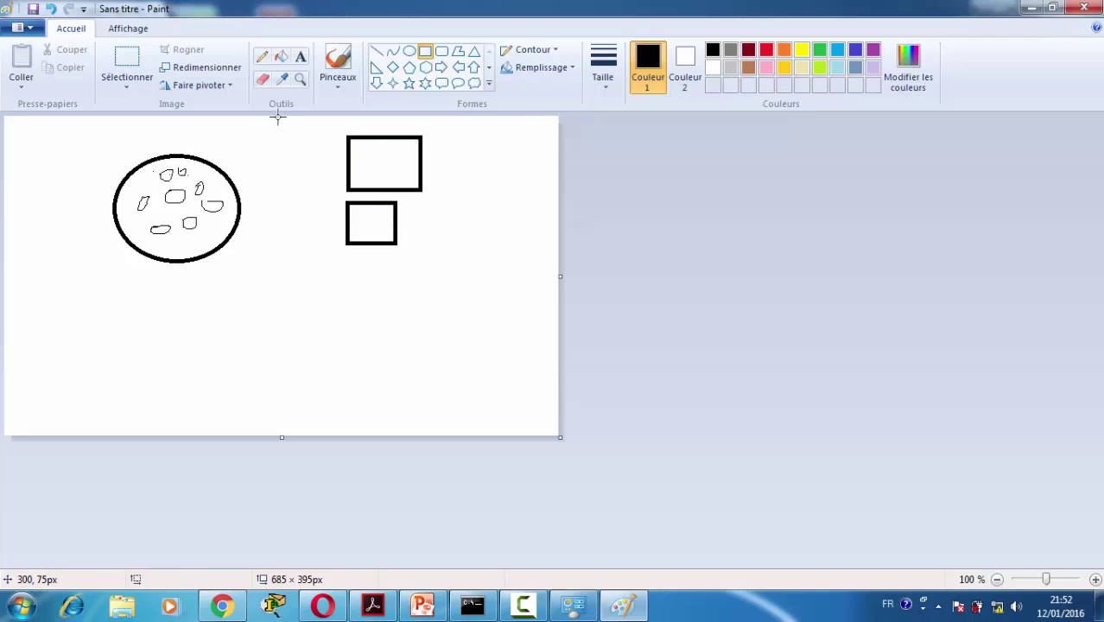
Label the circle 'dhcp' with a small arc above it.
left_click(261, 57)
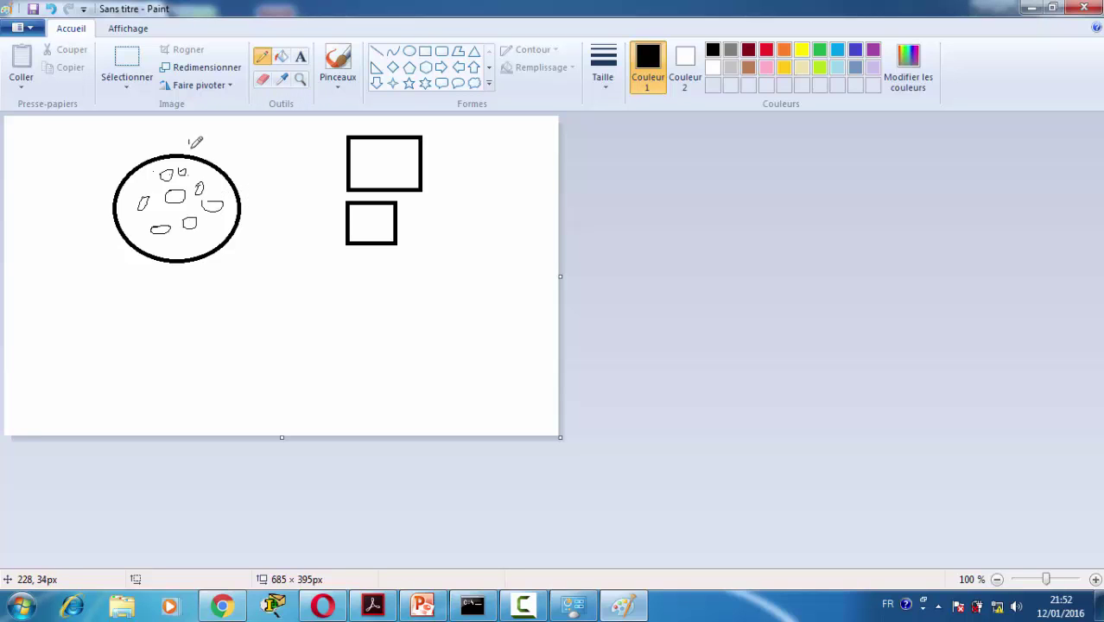
left_click_drag(189, 150, 206, 152)
left_click(300, 56)
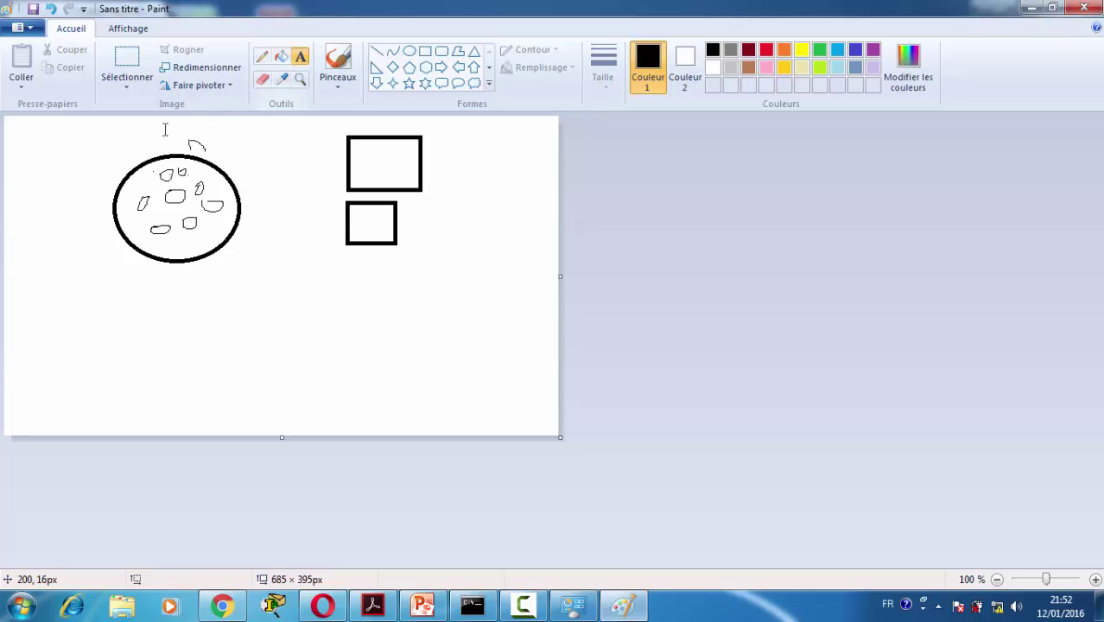
left_click(158, 124)
type("dhcp")
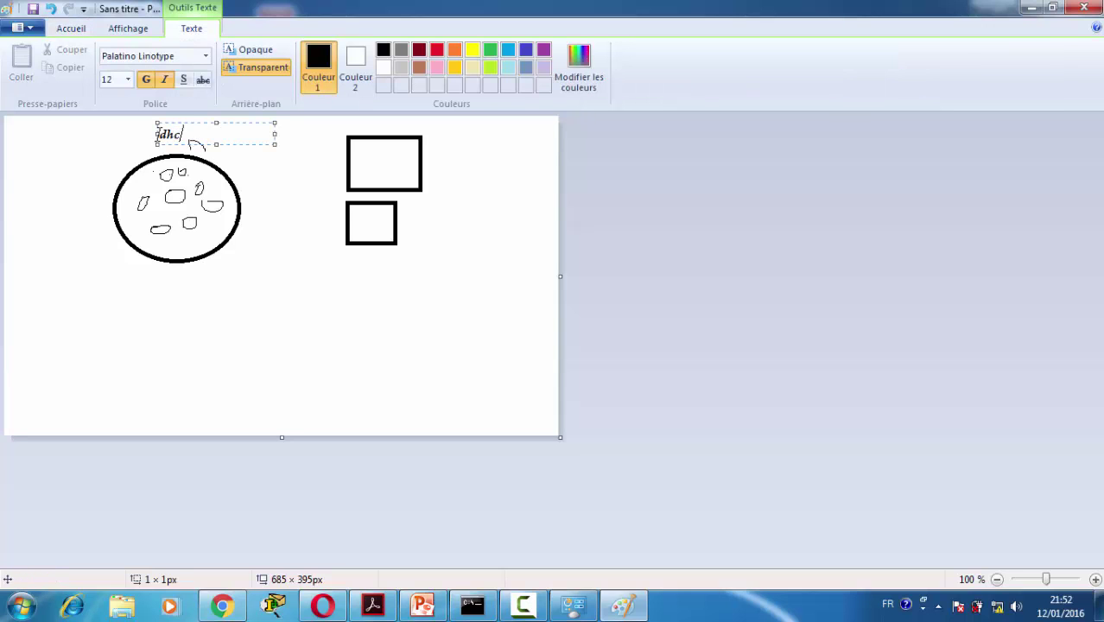
left_click(250, 188)
Draw arrows from the circle to the boxes, adding a third box below, then return to Chrome.
left_click(262, 56)
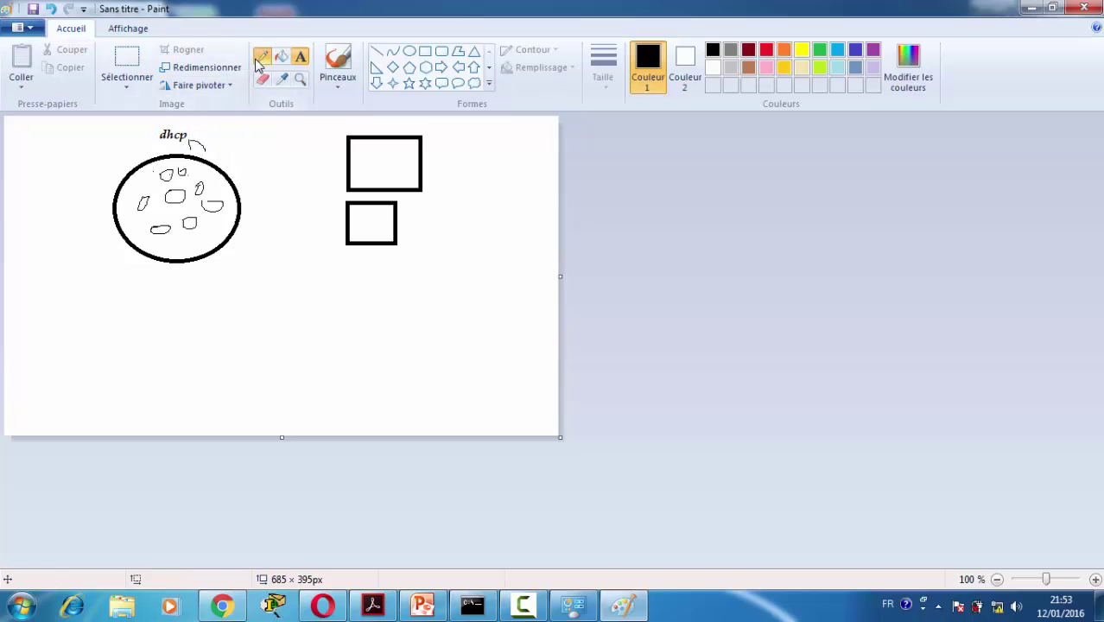
mouse_move(194, 137)
left_mouse_down()
mouse_move(320, 160)
mouse_move(338, 185)
left_mouse_up()
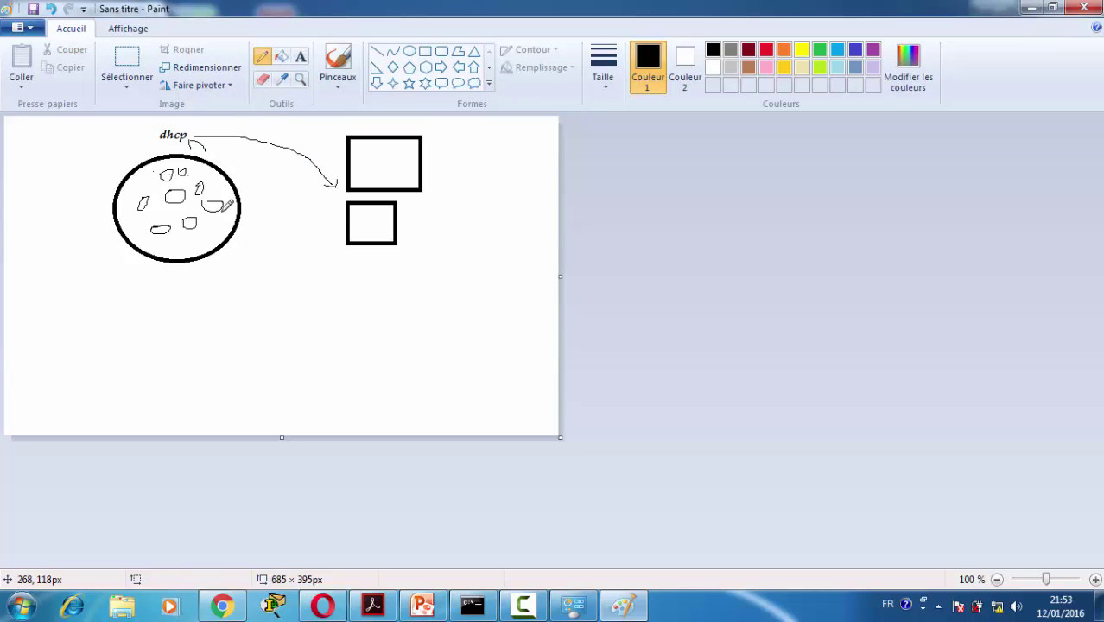
mouse_move(221, 212)
left_mouse_down()
mouse_move(330, 213)
mouse_move(332, 229)
left_mouse_up()
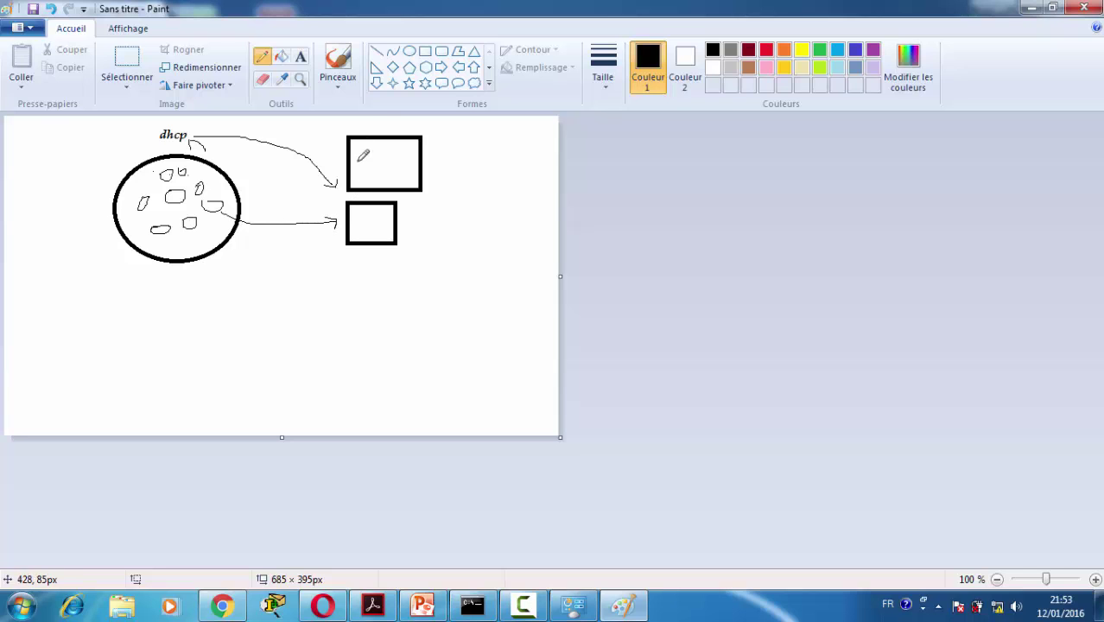
left_click(425, 51)
left_click_drag(270, 280, 322, 331)
left_click(262, 56)
left_click_drag(199, 230, 269, 318)
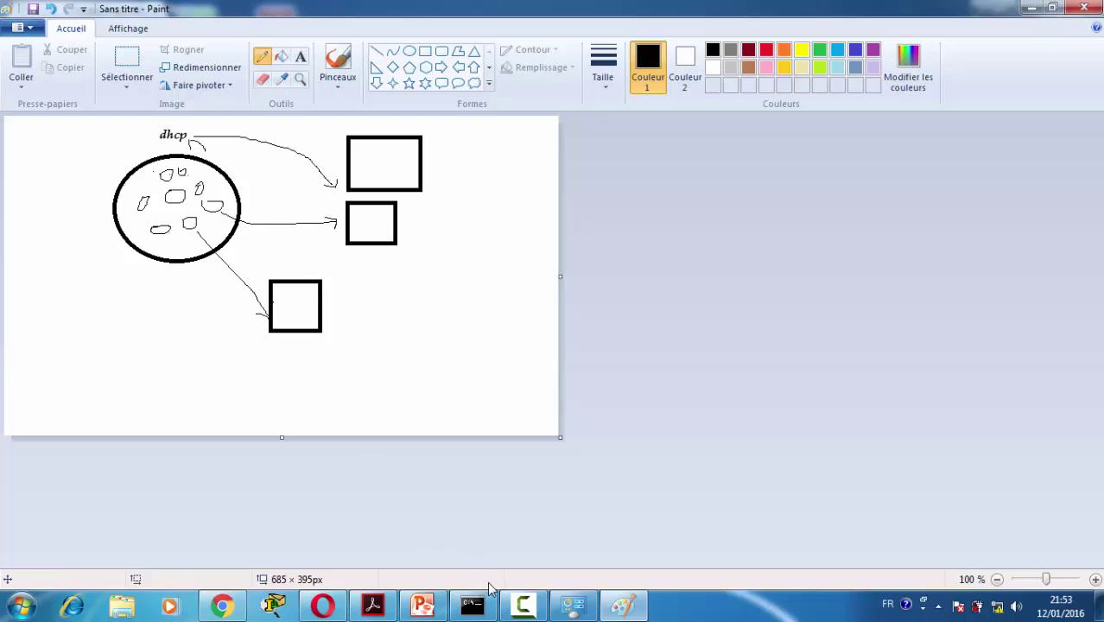
left_click(222, 605)
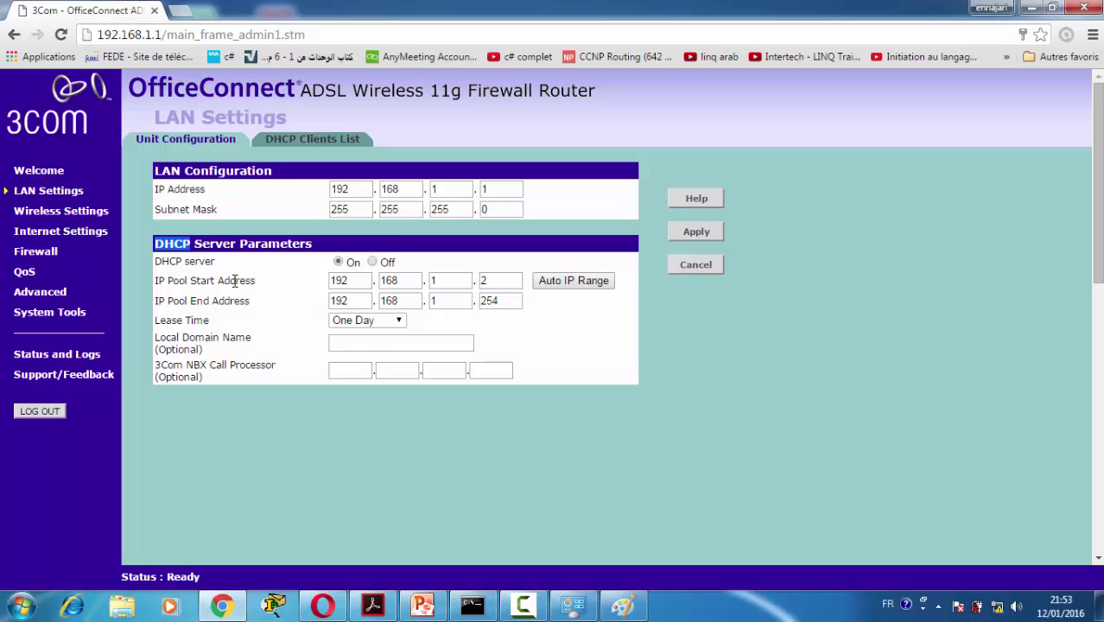
Highlight the IP Pool Start and End labels and their last octets, 2 and 254.
left_click_drag(165, 281, 201, 281)
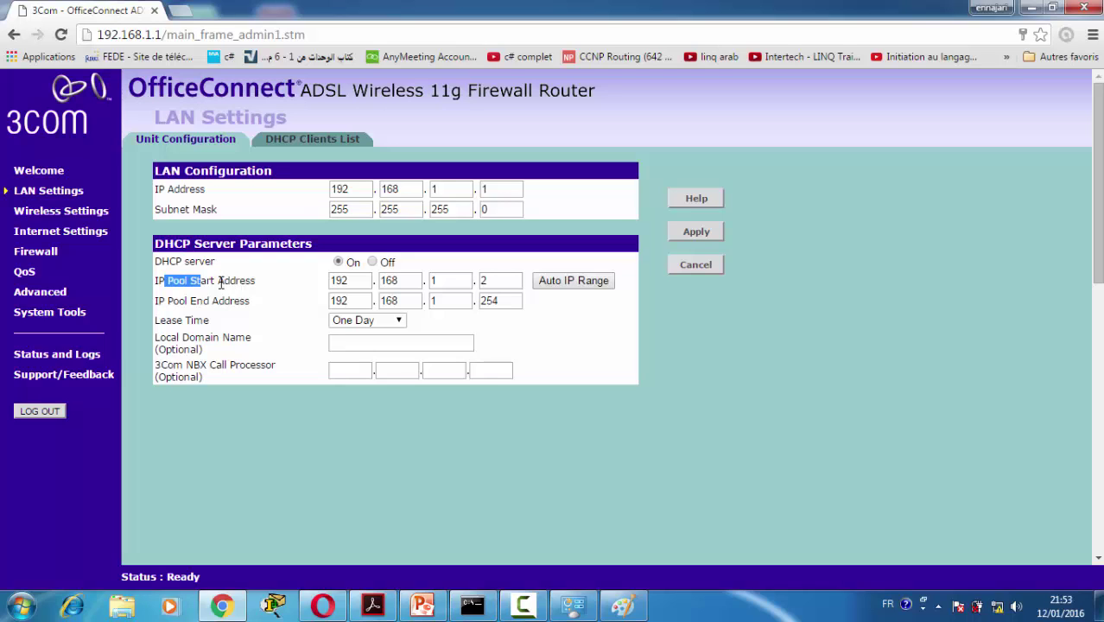
left_click(217, 281)
left_click_drag(191, 300, 214, 301)
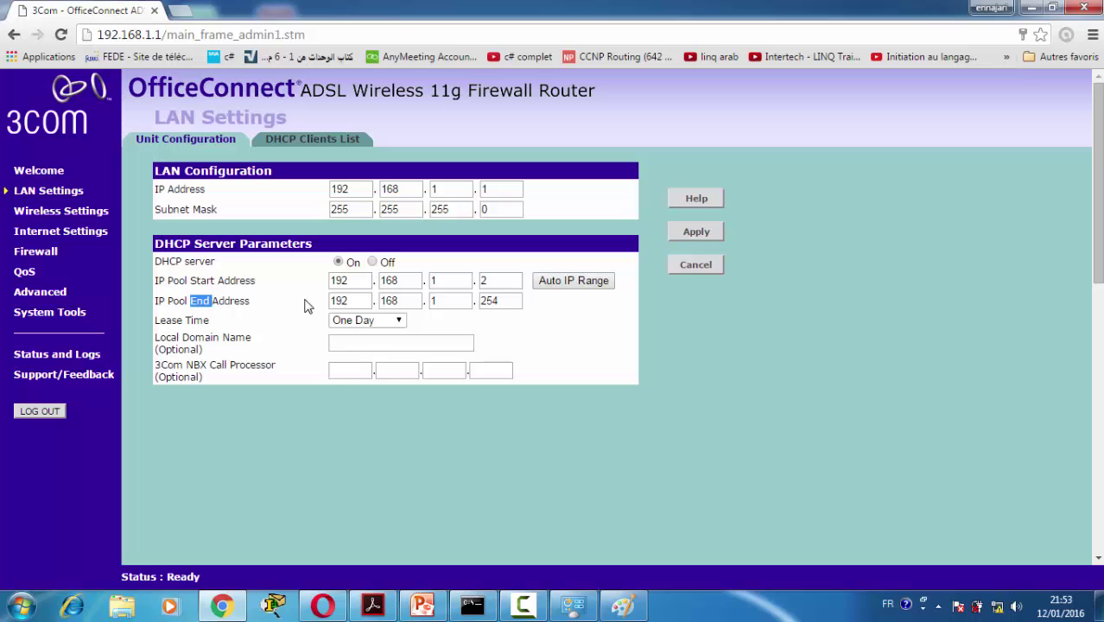
double_click(489, 281)
double_click(497, 300)
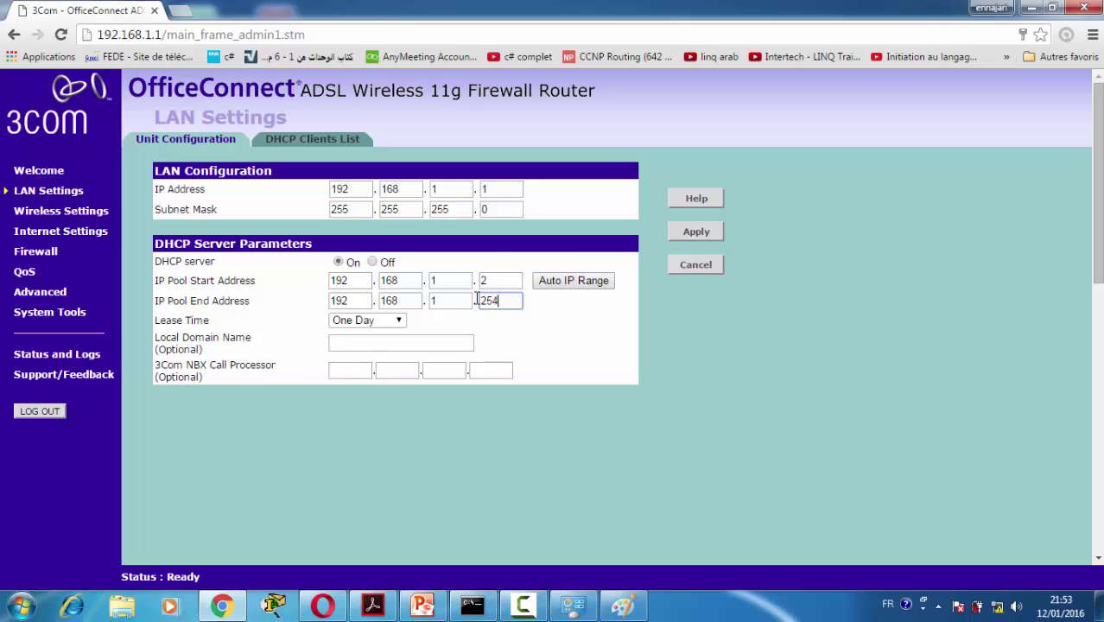
Change the LAN IP address to 192.168.1.100 and clear the pool start's last octet.
double_click(492, 190)
type("100")
left_click(491, 283)
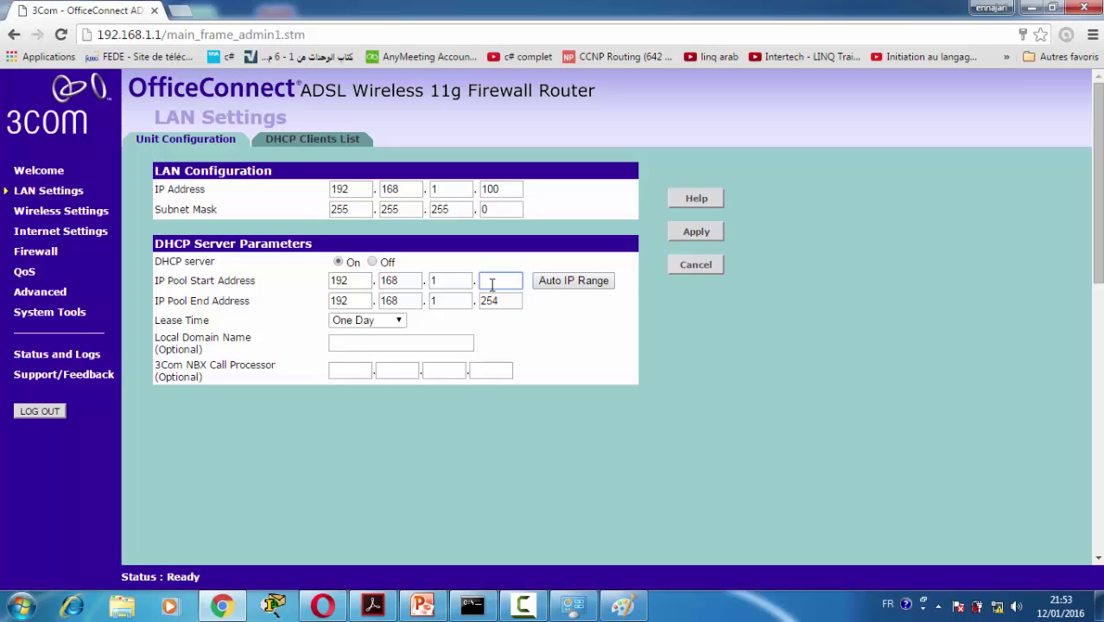
Set the DHCP pool range to 192.168.1.20–192.168.1.39.
key("Tab")
left_click_drag(510, 300, 479, 300)
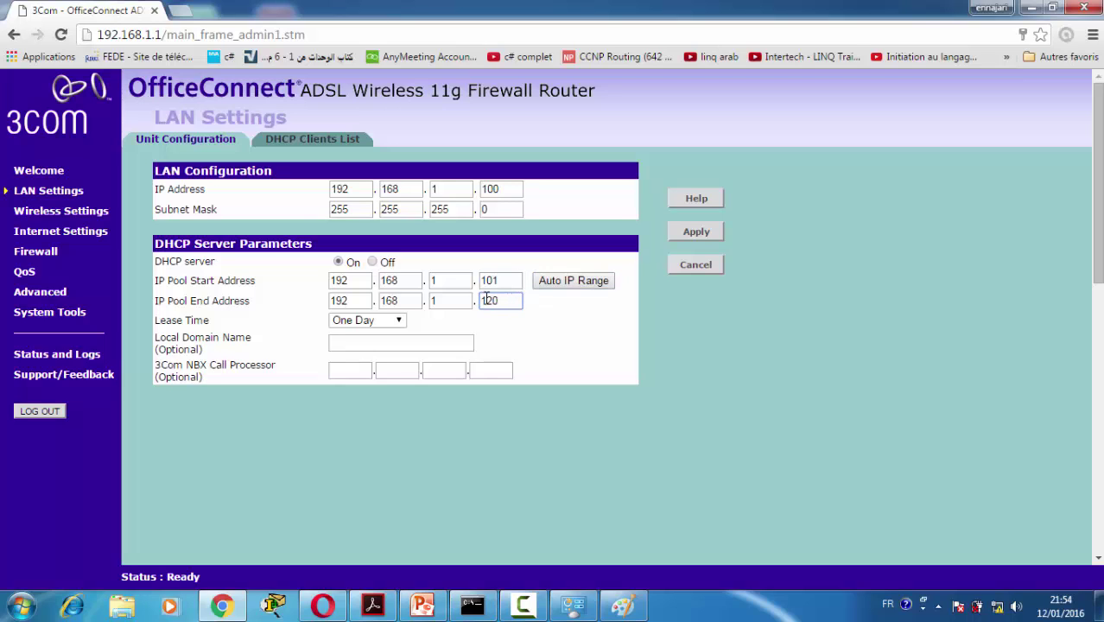
left_click(489, 283)
left_click_drag(481, 281, 503, 279)
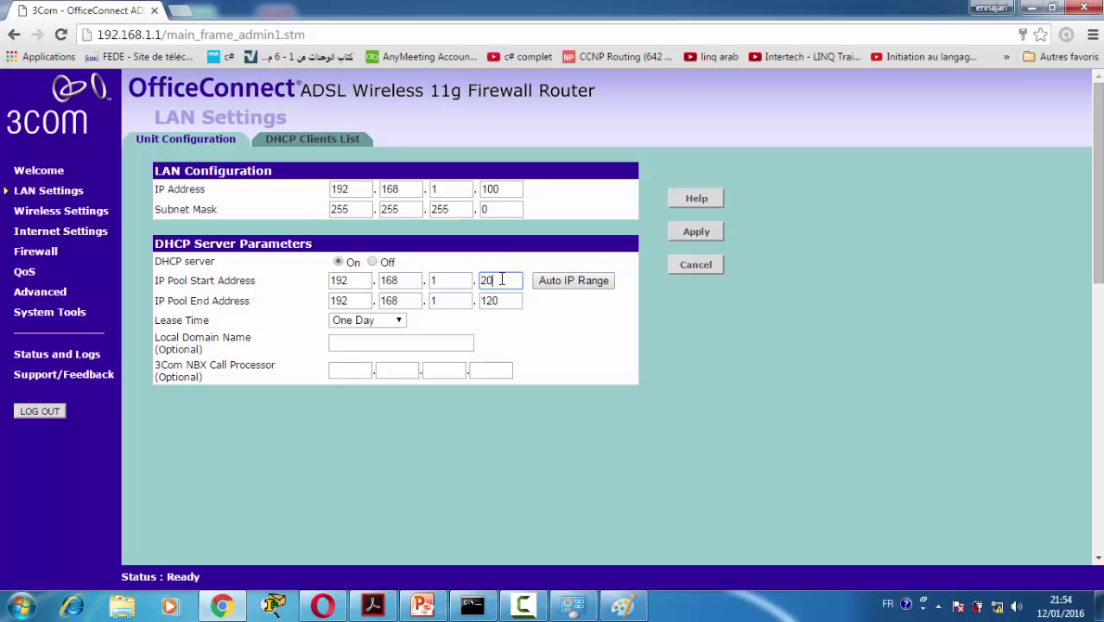
type("20")
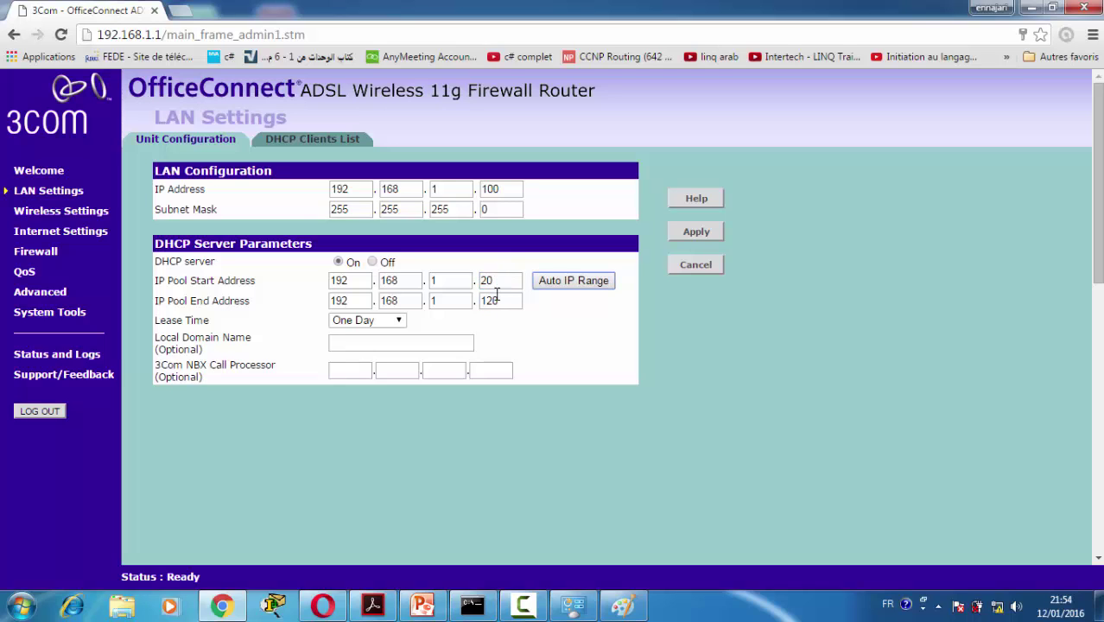
left_click_drag(501, 301, 477, 298)
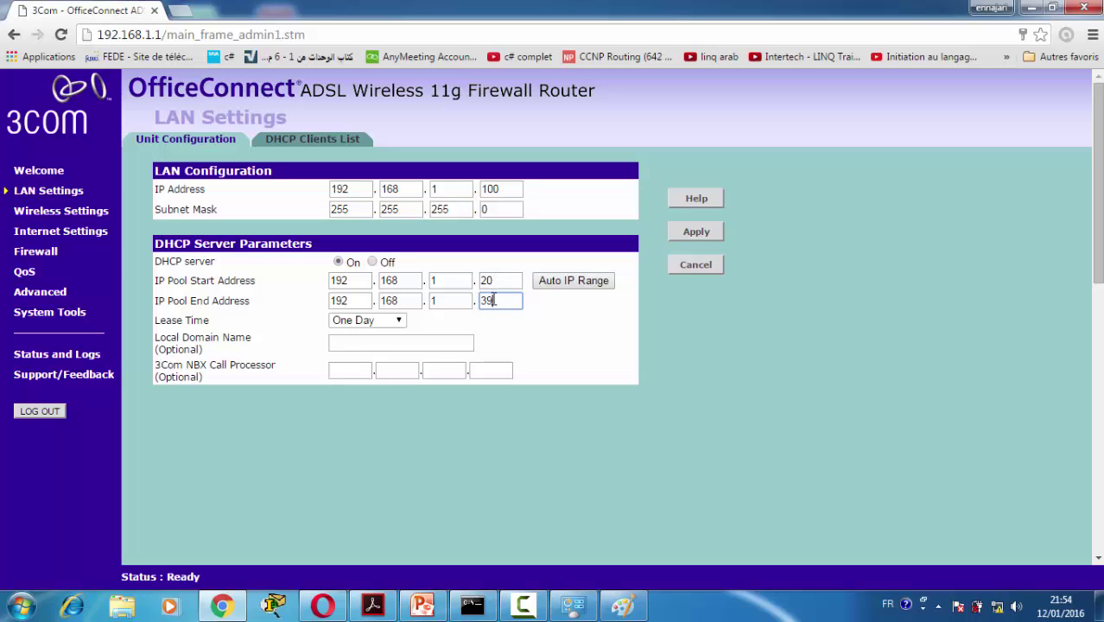
mouse_move(177, 321)
left_mouse_down()
mouse_move(156, 281)
mouse_move(177, 322)
left_mouse_up()
Point out the Lease Time setting, then view the empty DHCP Clients List.
double_click(177, 322)
left_click(183, 324)
left_click_drag(206, 322, 167, 323)
left_click_drag(157, 320, 156, 321)
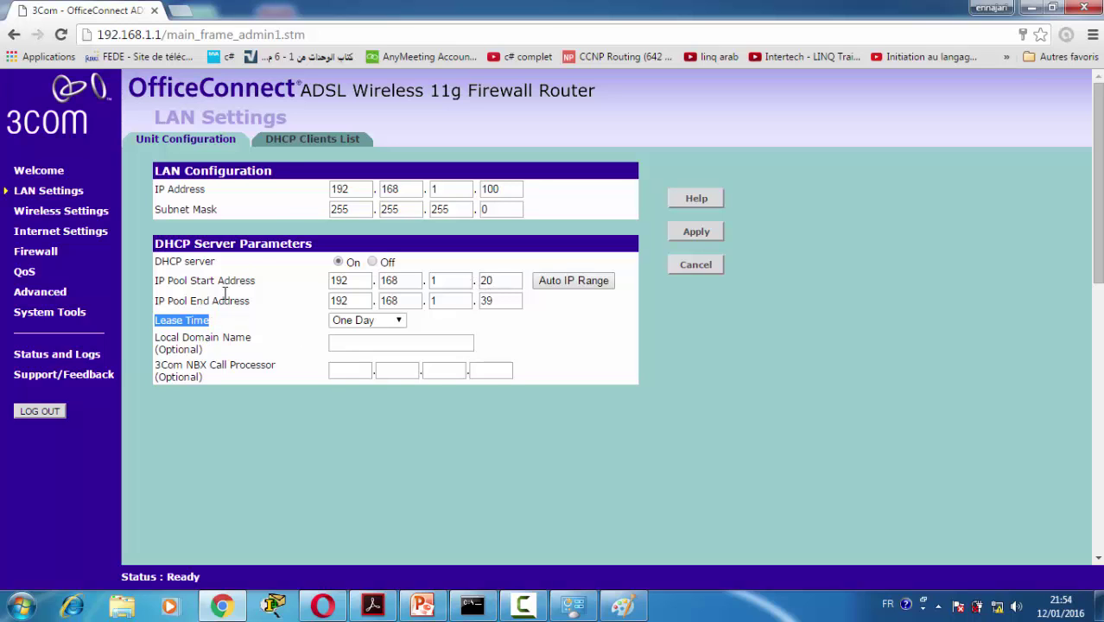
left_click(295, 145)
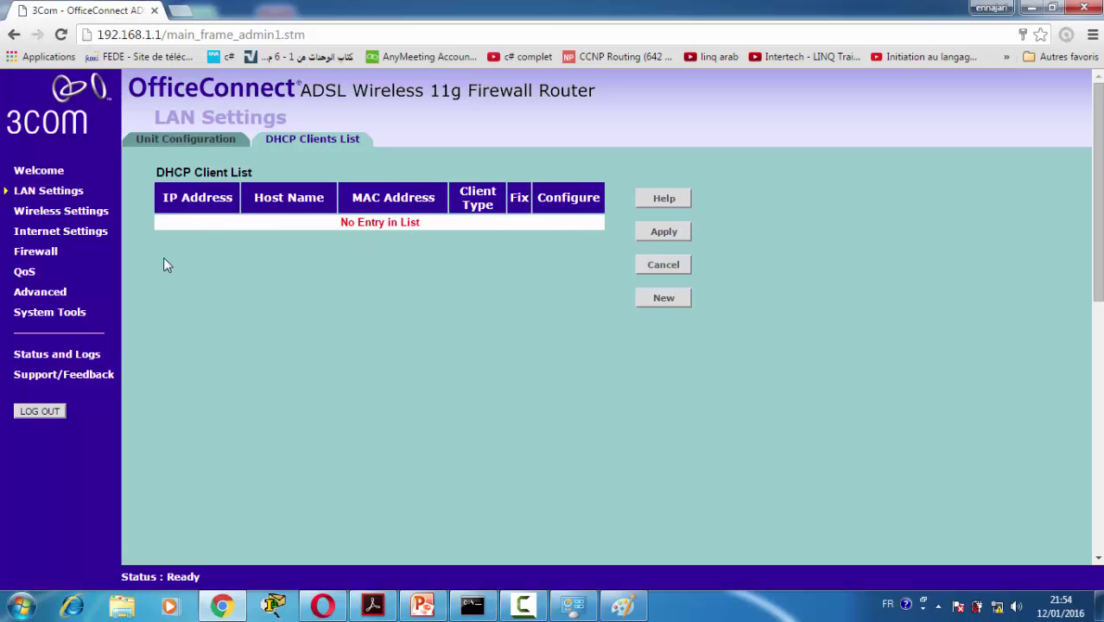
Start a new fixed IP-to-MAC mapping and step through its IP address boxes.
left_click(646, 297)
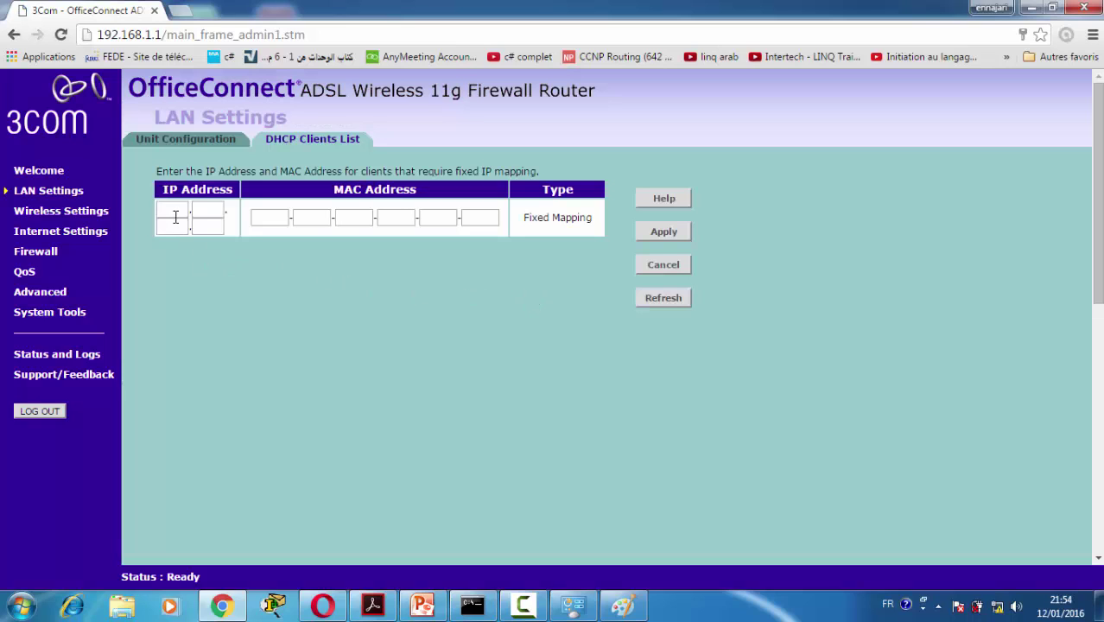
left_click(175, 216)
left_click(197, 211)
Move to the MAC address box, then draw a small arrow beside the top box in Paint.
left_click(263, 214)
left_click(570, 607)
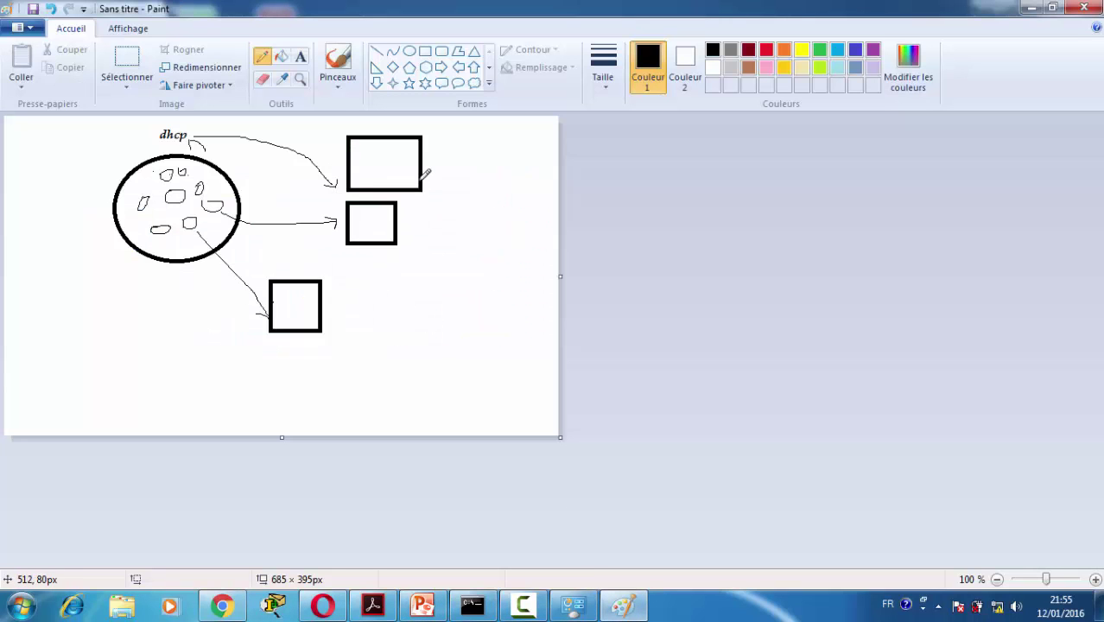
left_click_drag(430, 169, 431, 149)
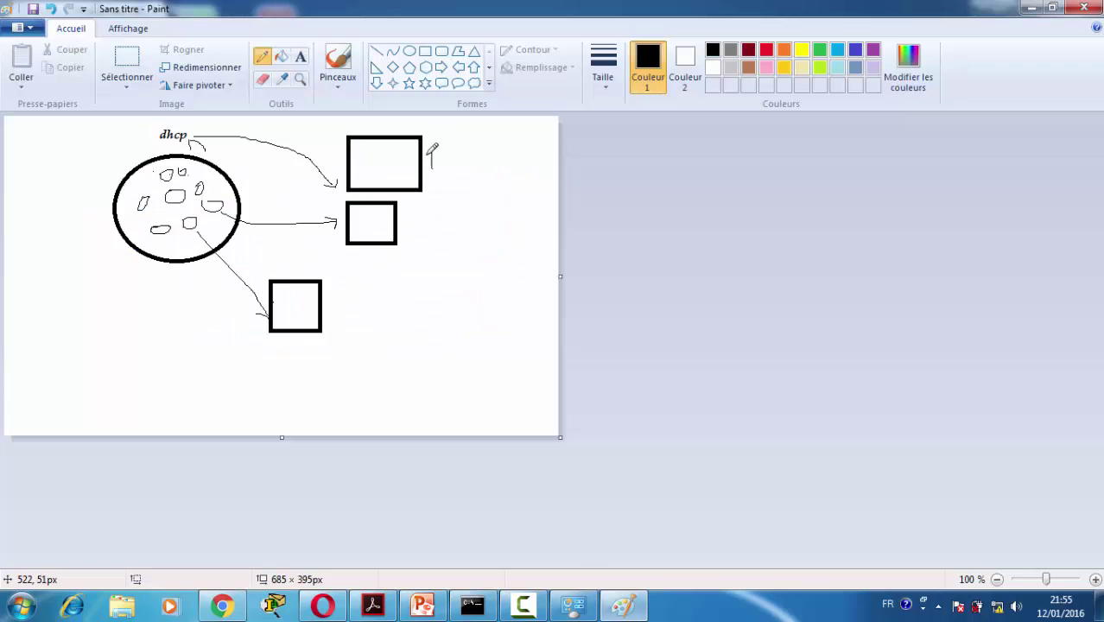
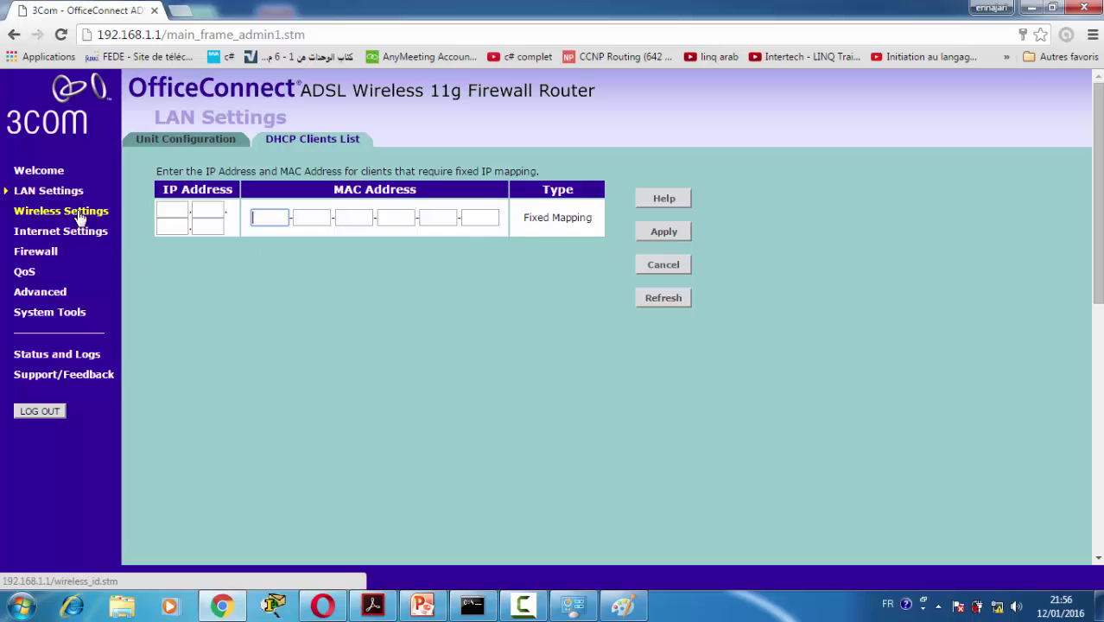
Turn on wireless networking on the Wireless Settings page.
left_click(79, 211)
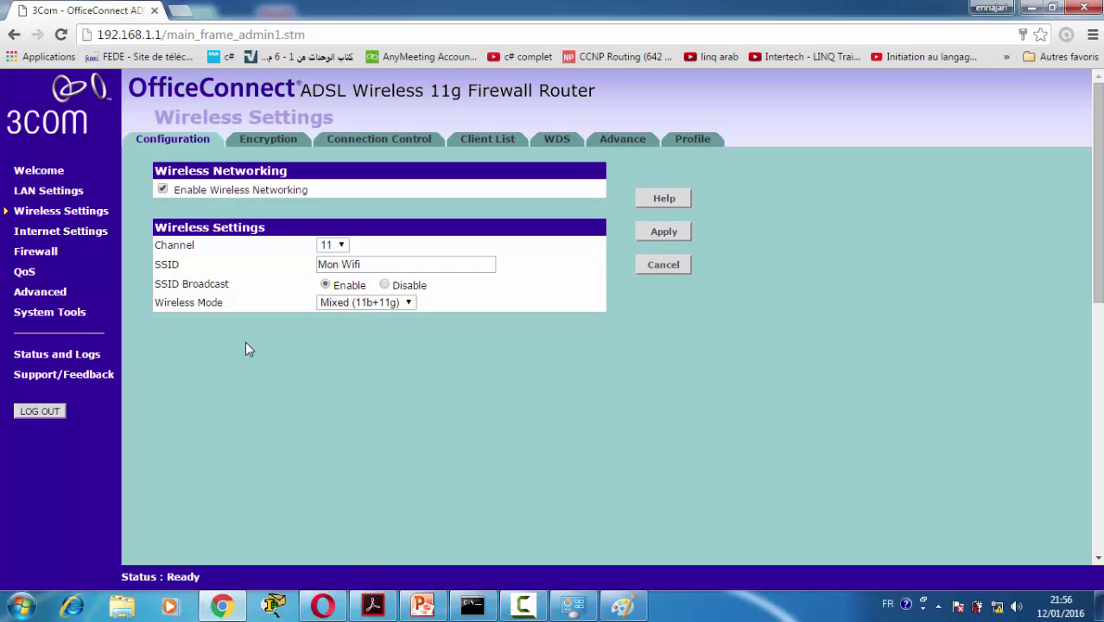
left_click(164, 190)
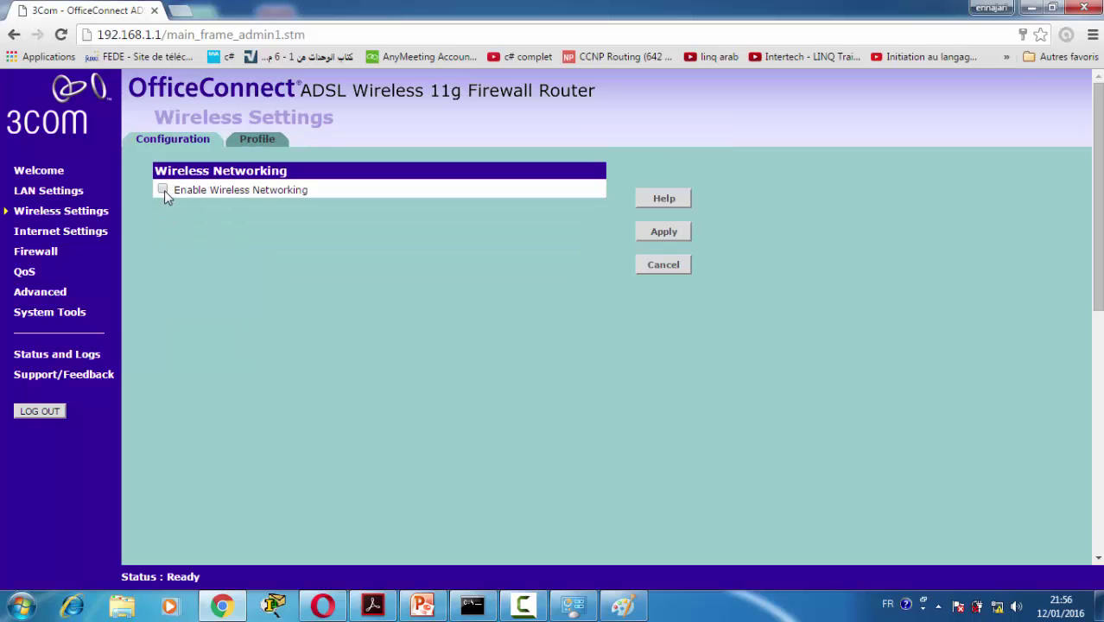
left_click(164, 190)
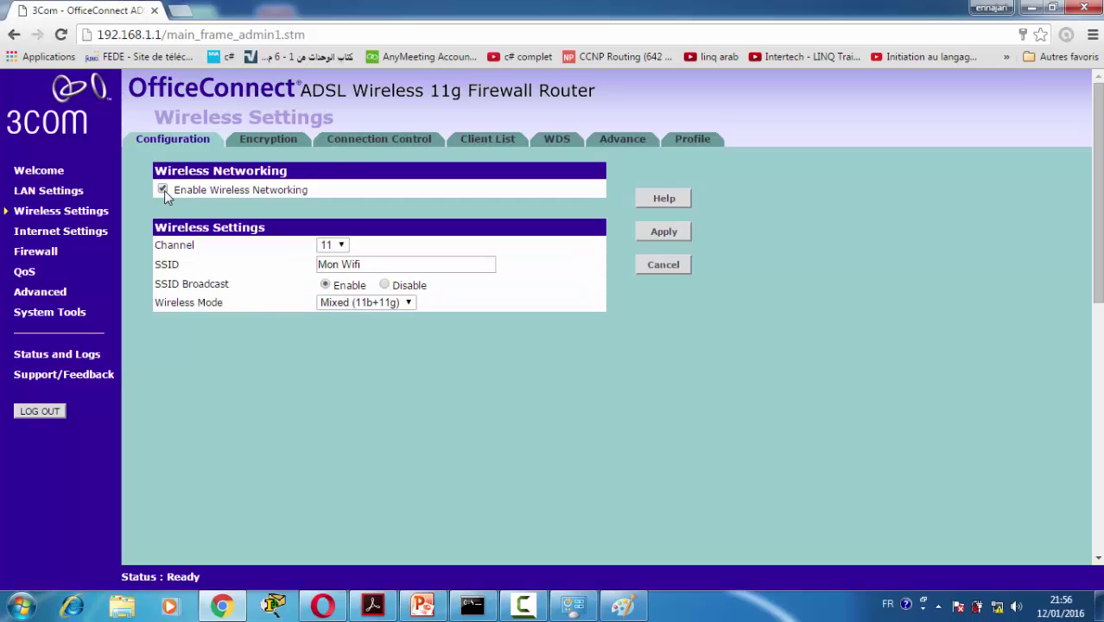
Replace the SSID 'Mon Wifi' with 'khalesse 200 dhs'.
left_click_drag(367, 264, 226, 268)
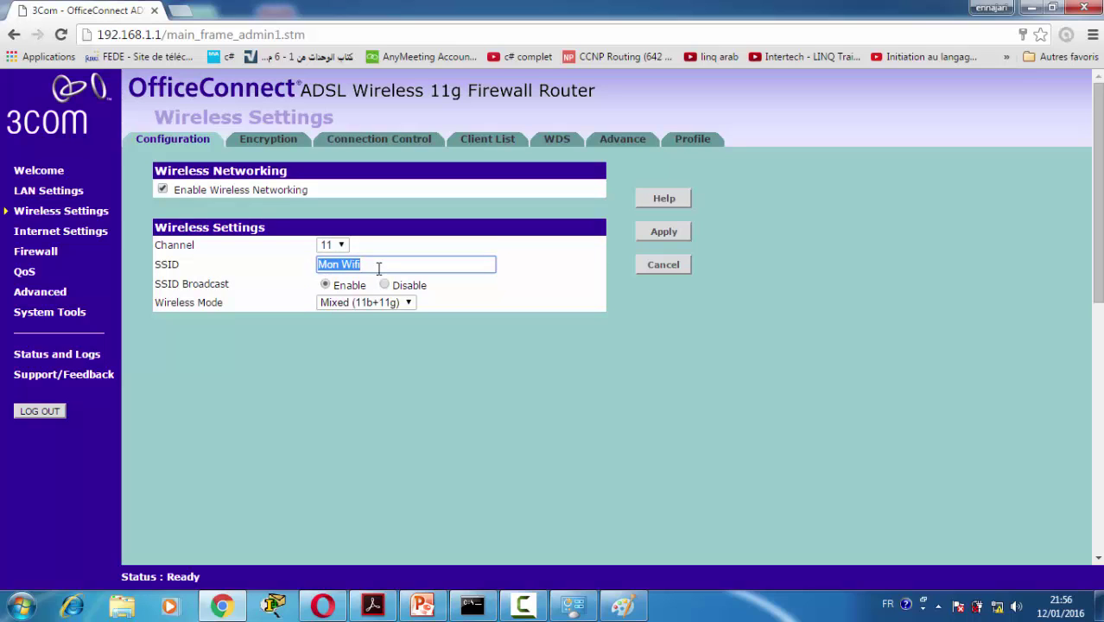
type("my")
key("BackSpace")
key("BackSpace")
type("my connection")
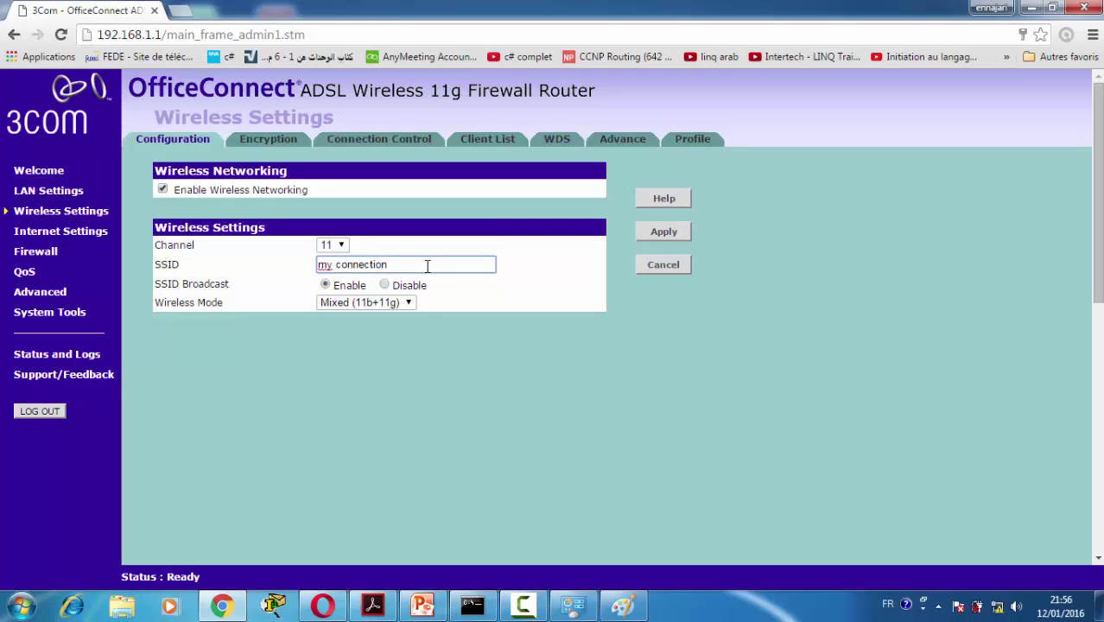
left_click_drag(427, 266, 313, 272)
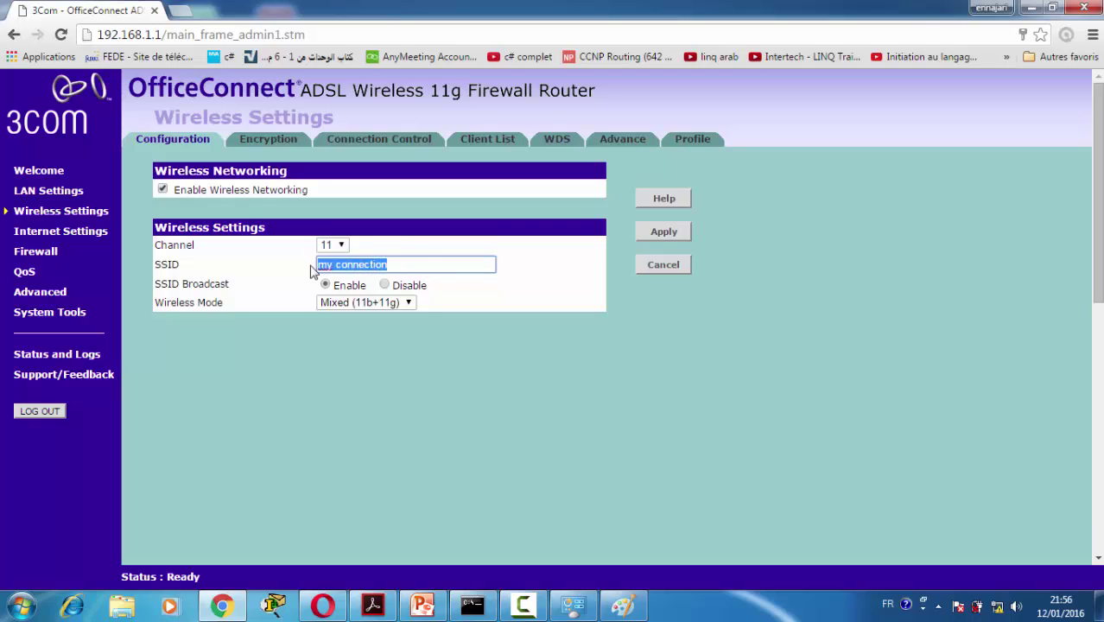
key("BackSpace")
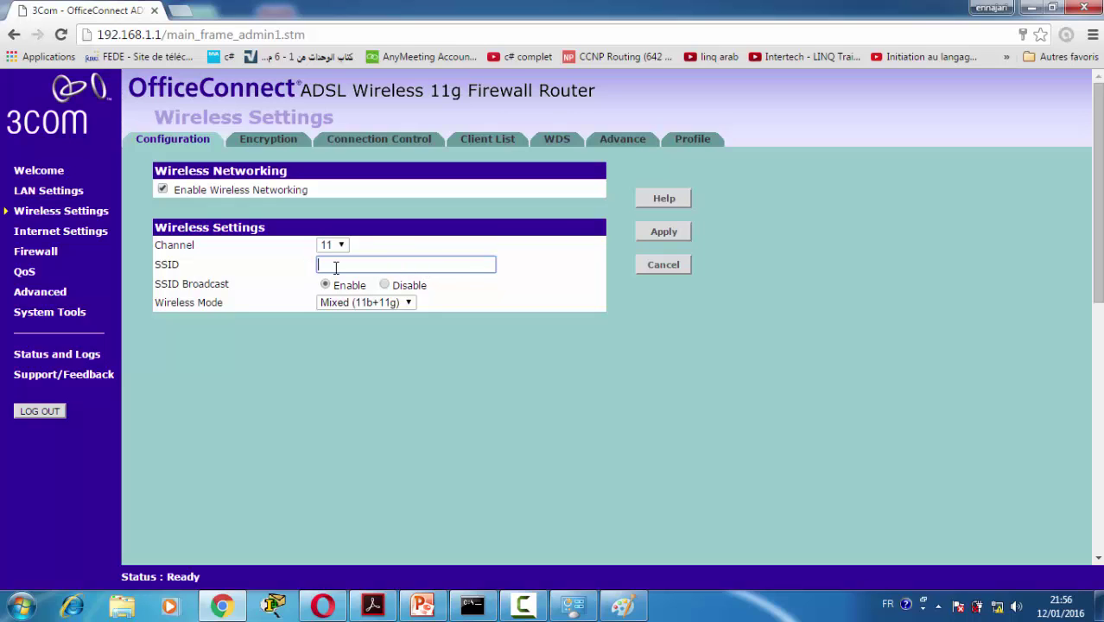
left_click(336, 267)
type("khatesse 200 dhs")
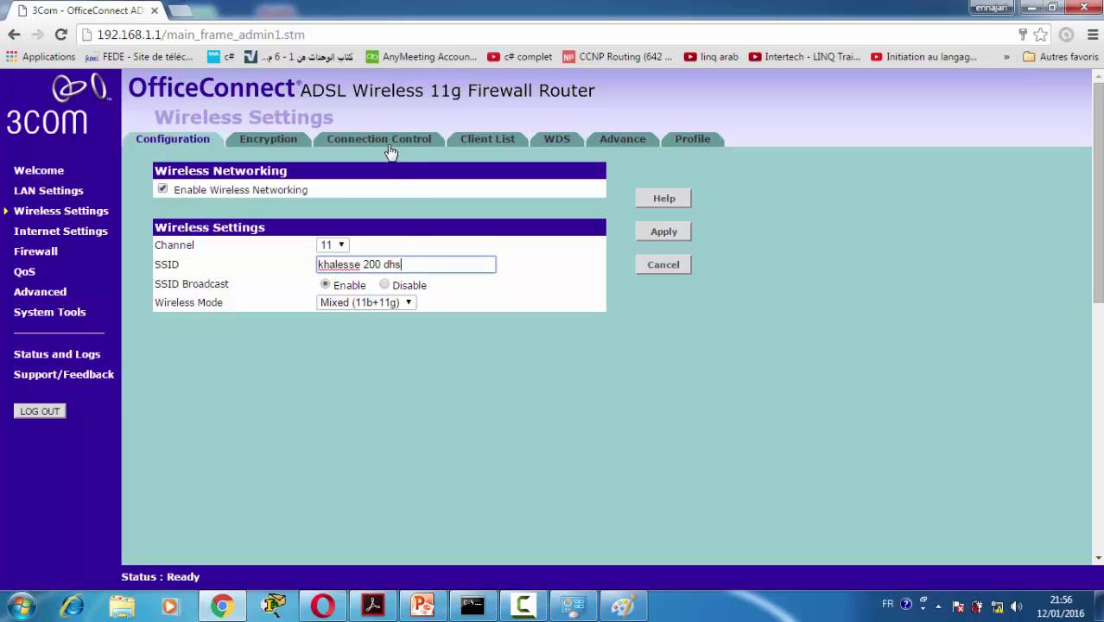
Set the wireless encryption security mode to WPA-PSK (no server).
left_click(276, 142)
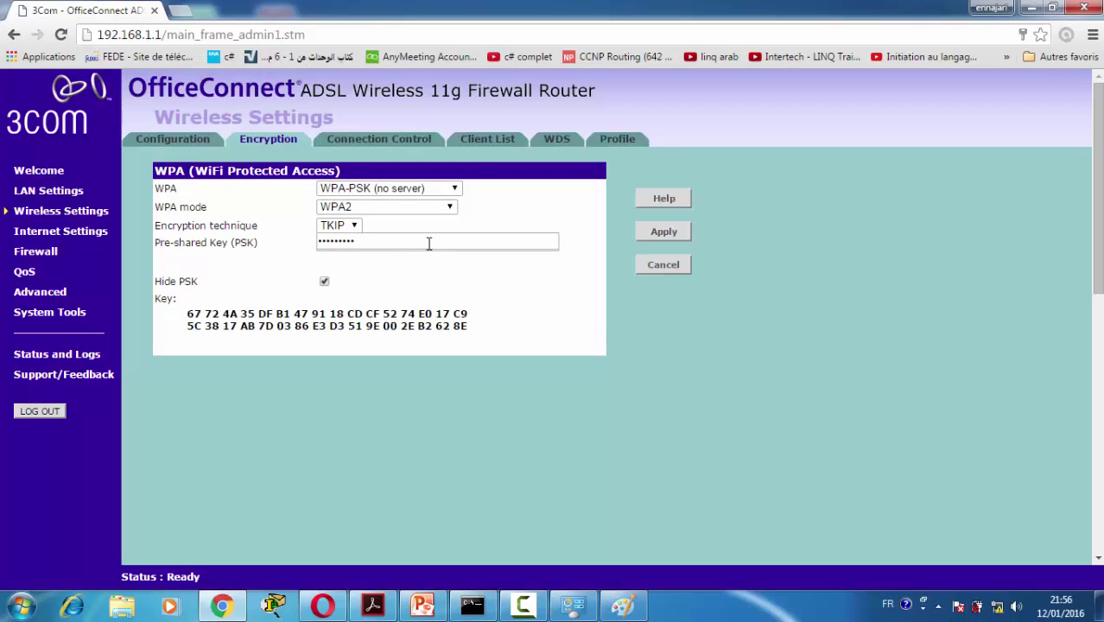
left_click(363, 190)
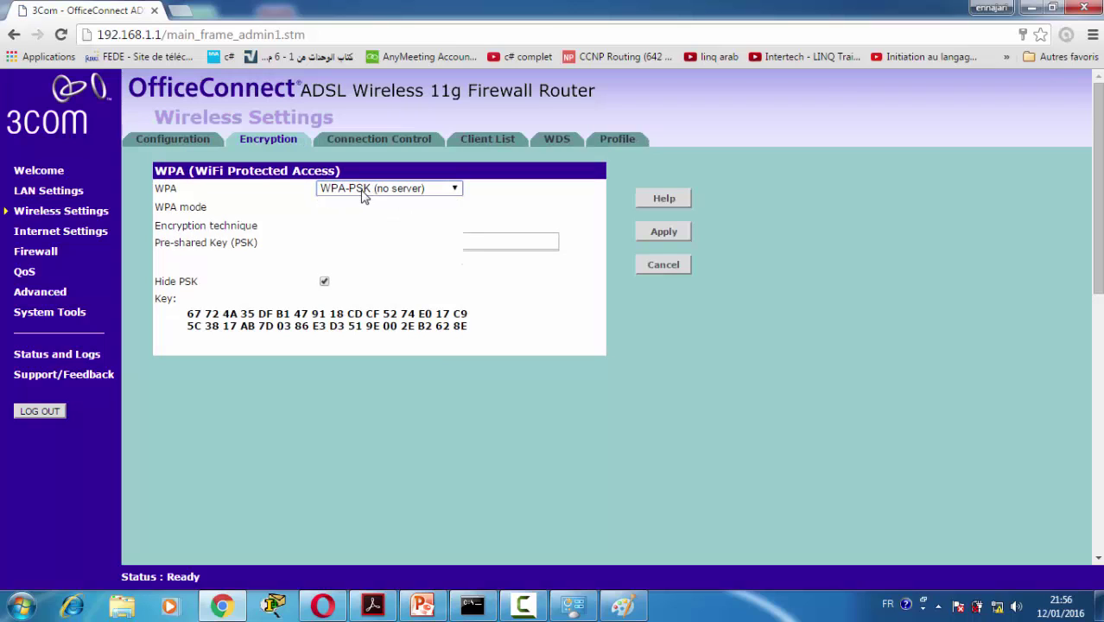
left_click(367, 201)
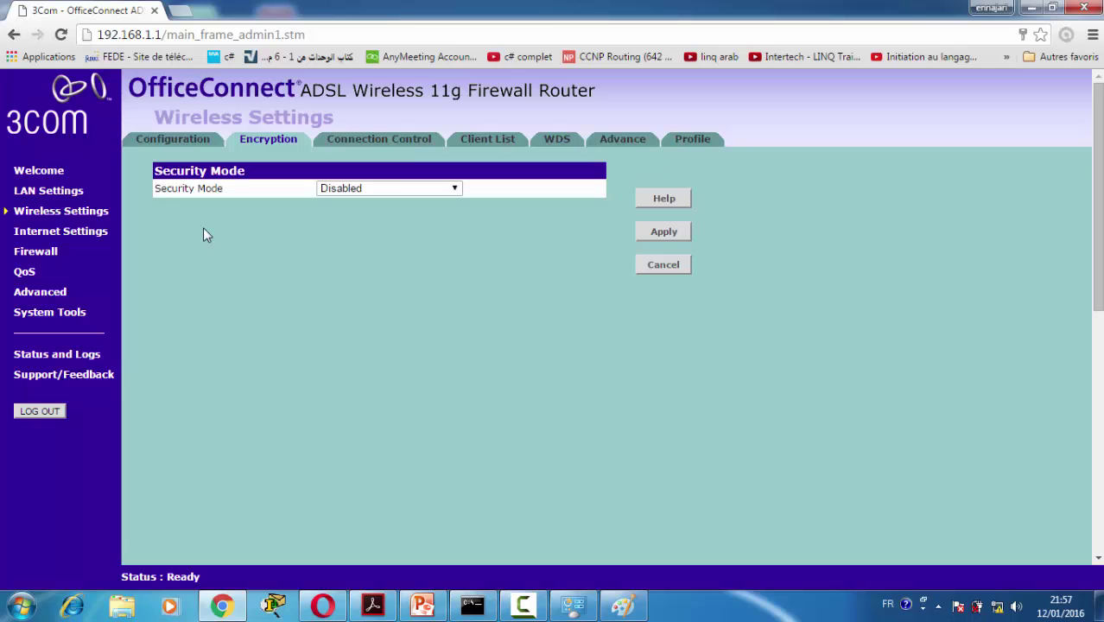
left_click(341, 191)
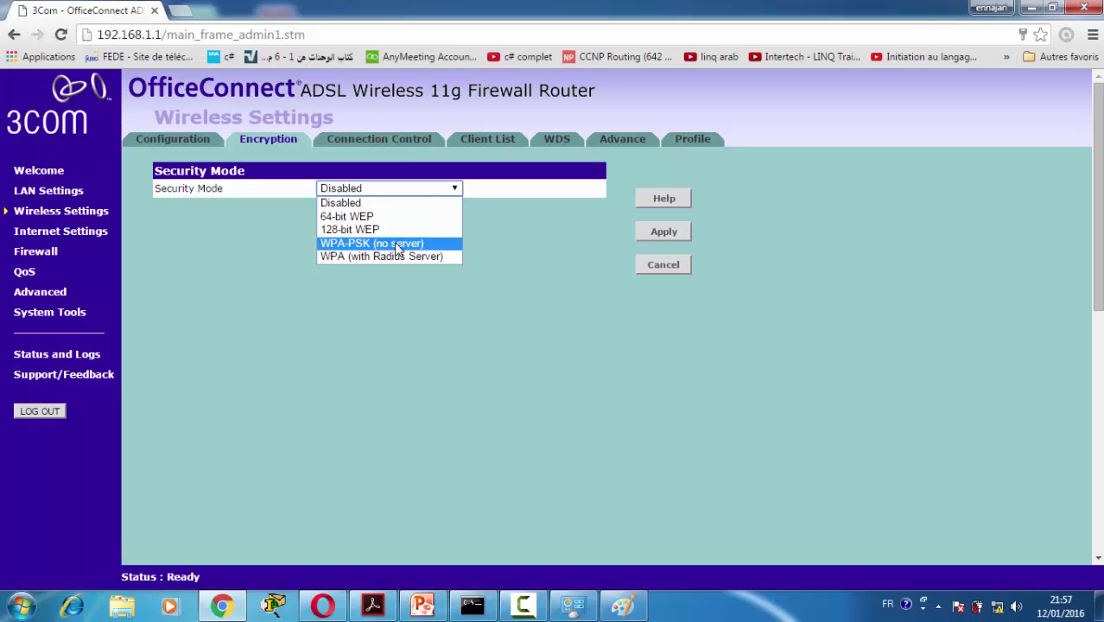
left_click(380, 243)
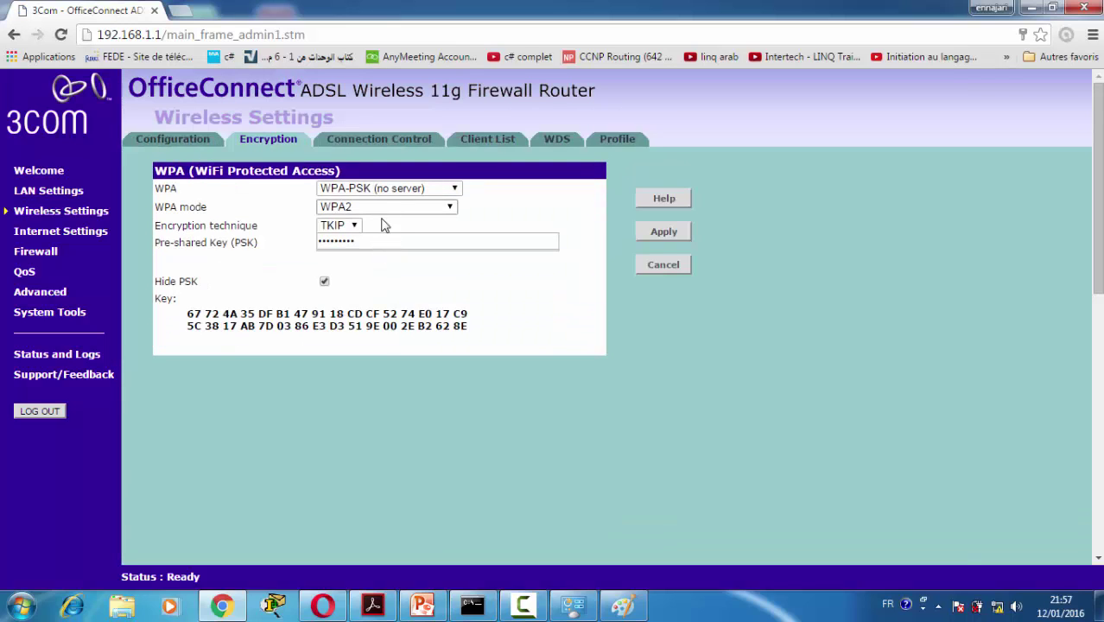
Replace the old pre-shared key with a new, unhidden key.
left_click_drag(375, 240, 303, 237)
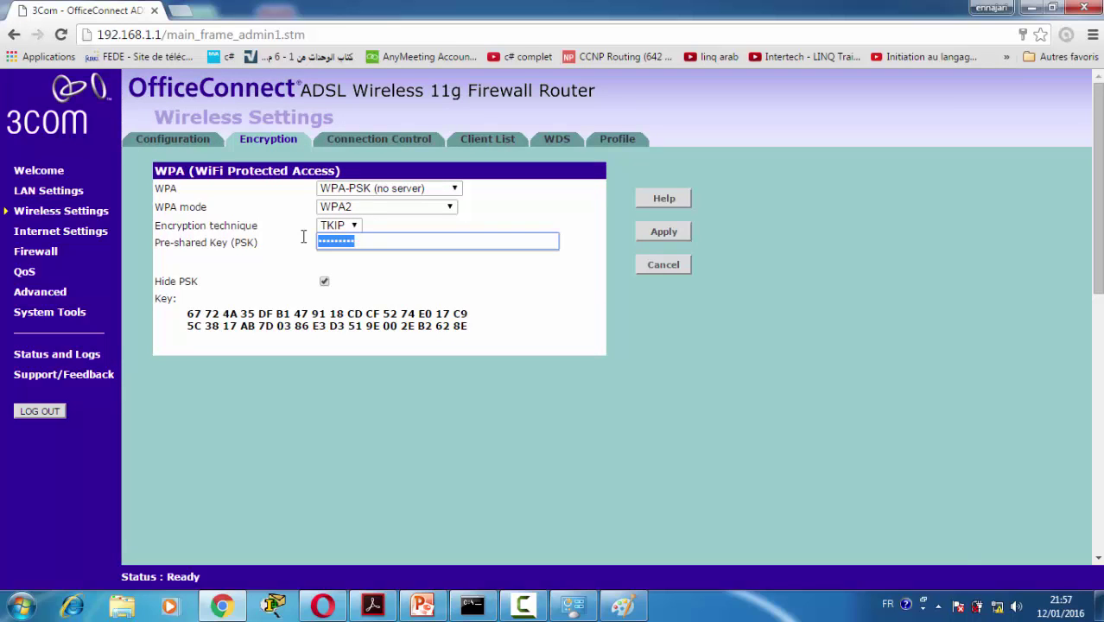
key("BackSpace")
left_click(324, 281)
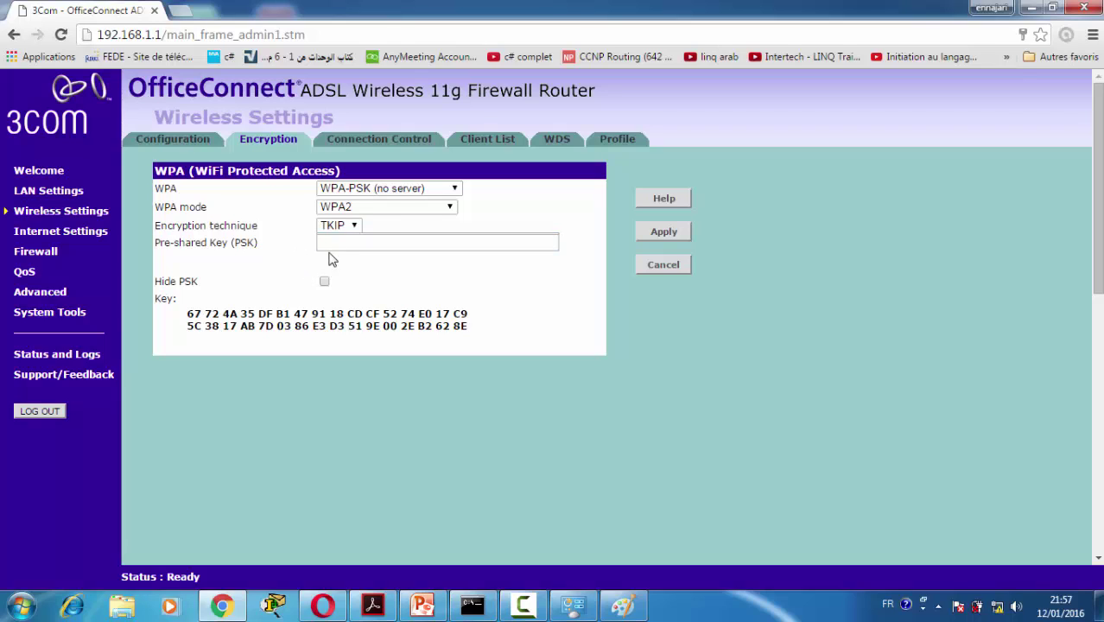
left_click(330, 245)
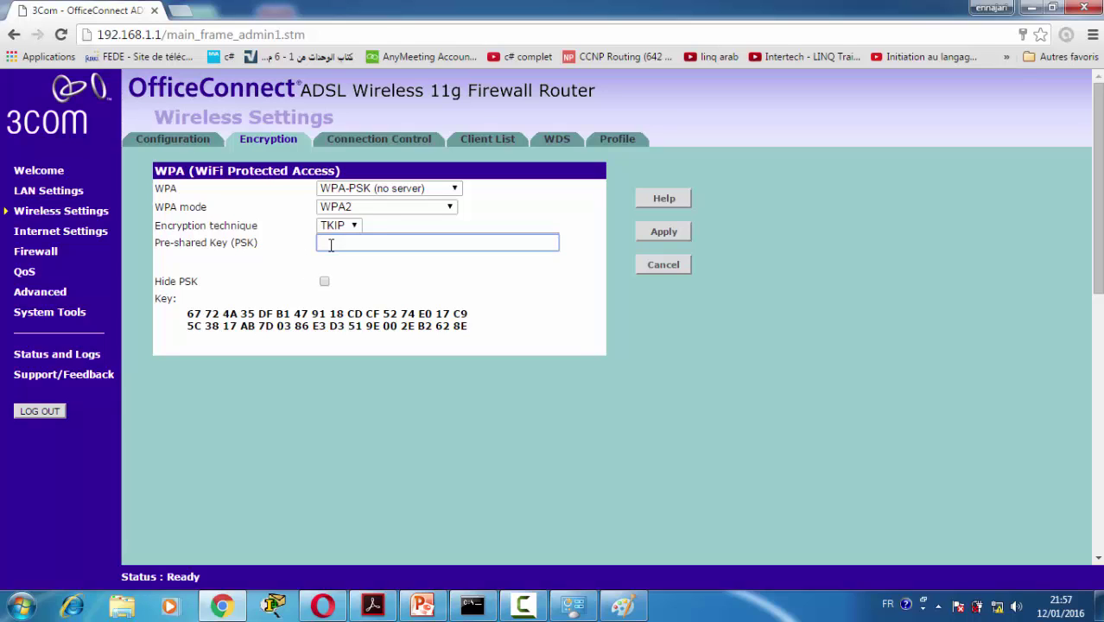
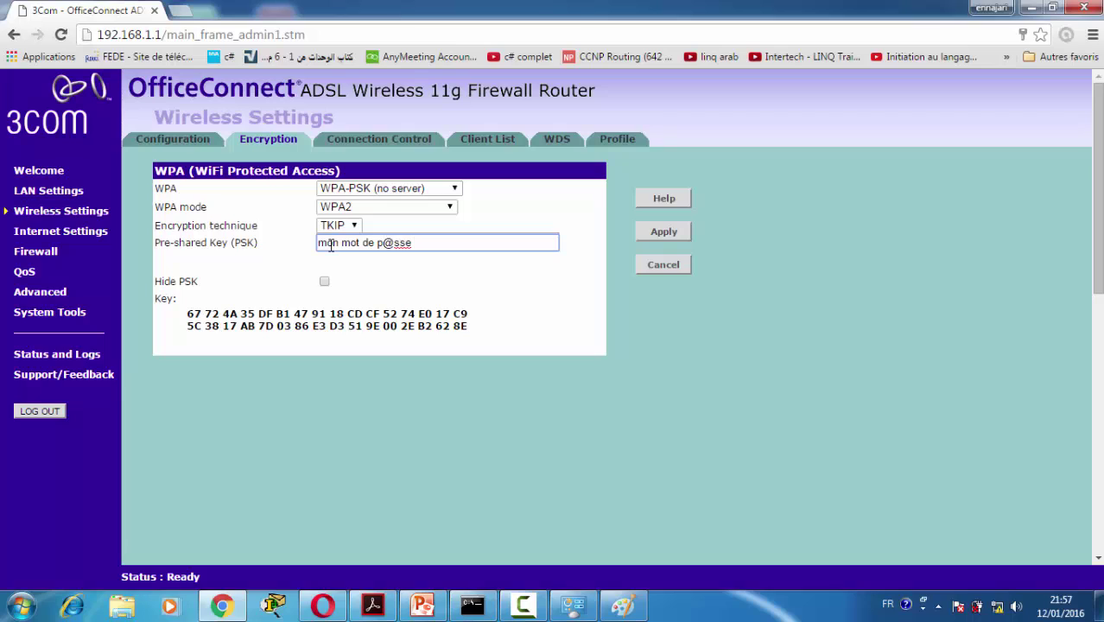
left_click(406, 143)
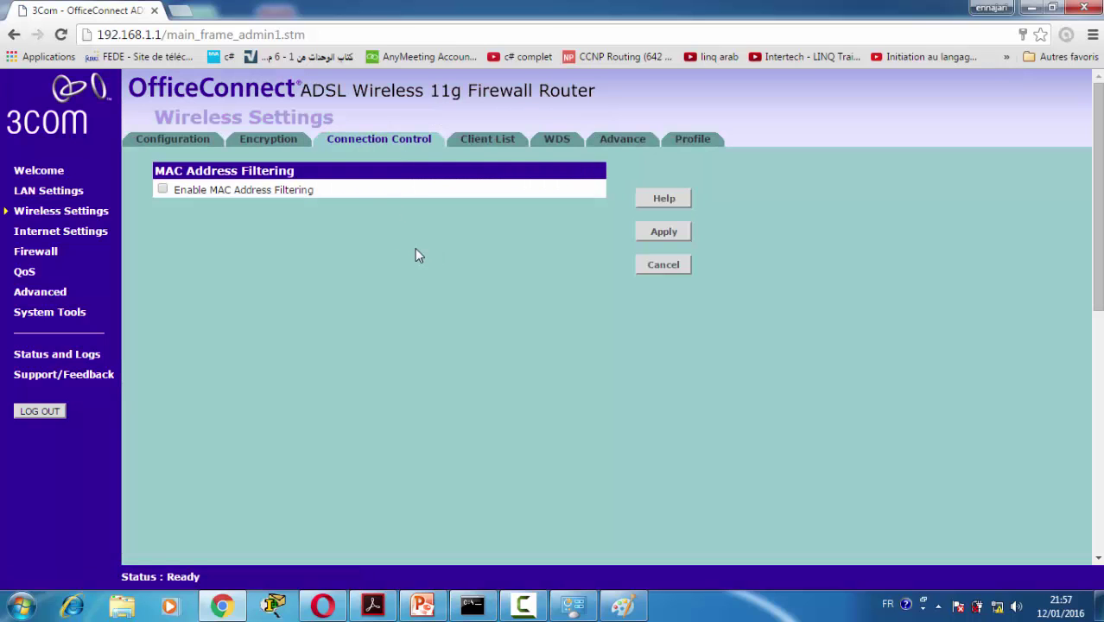
Enable MAC address filtering and locate row 1 of the filtering list.
left_click(163, 189)
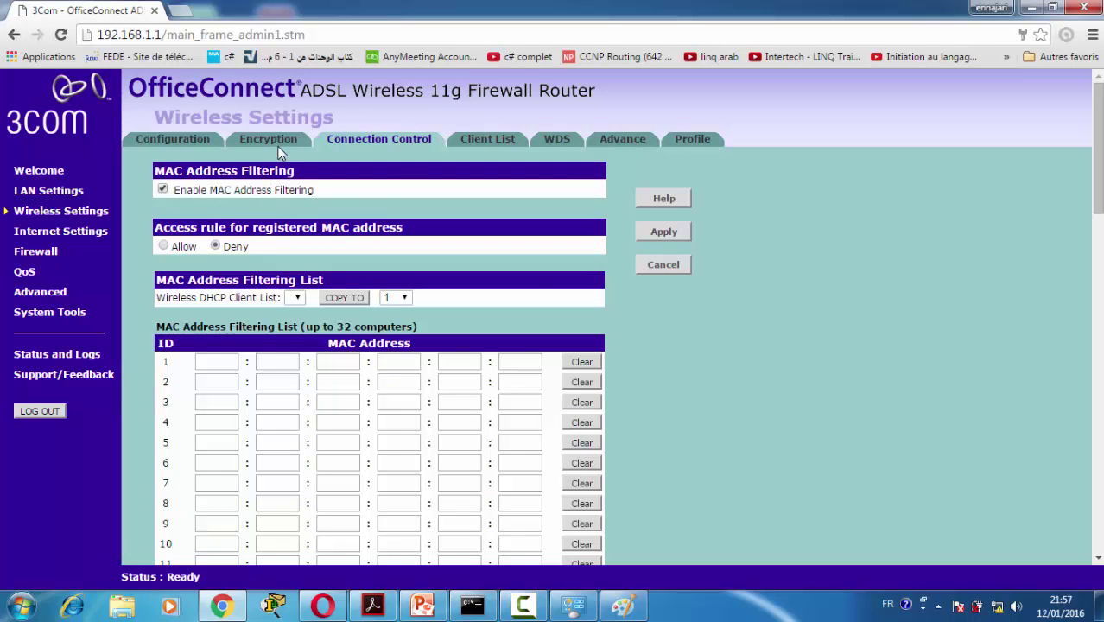
scroll(562, 303, "down", 2)
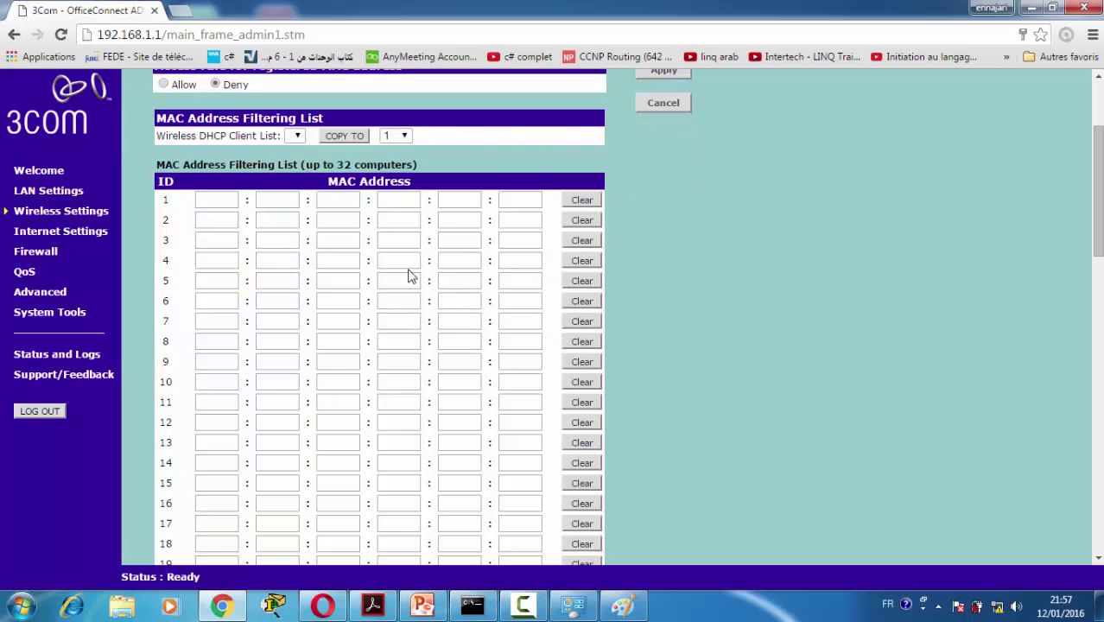
left_click(223, 202)
left_click(282, 201)
left_click(333, 201)
left_click(393, 202)
left_click(440, 202)
left_click(510, 201)
left_click(223, 203)
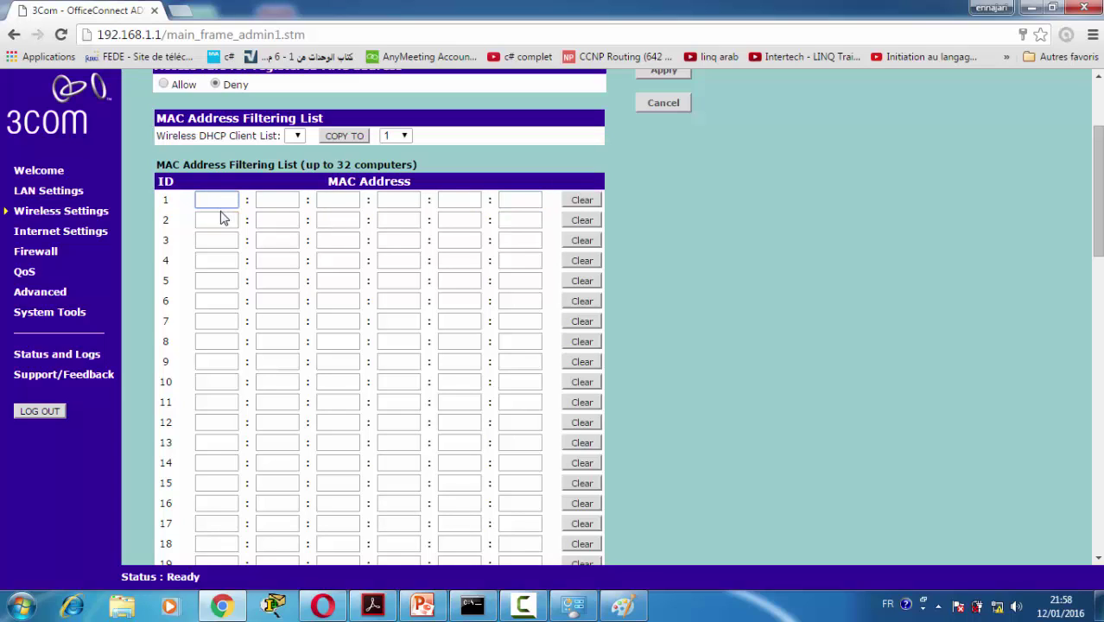
left_click(263, 202)
left_click(348, 200)
left_click(398, 203)
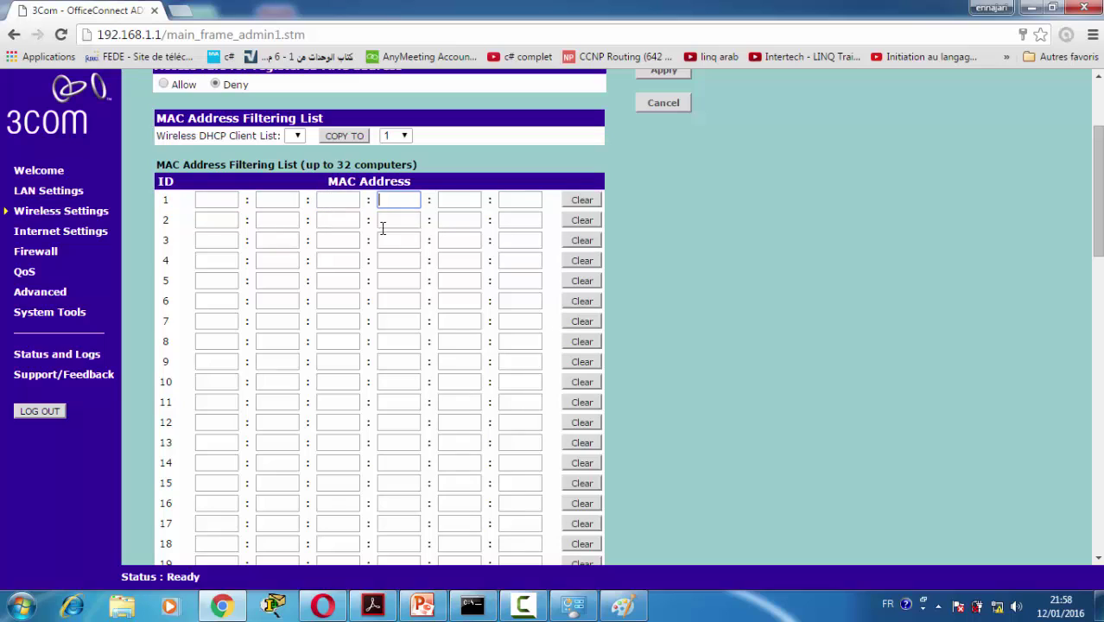
left_click(215, 204)
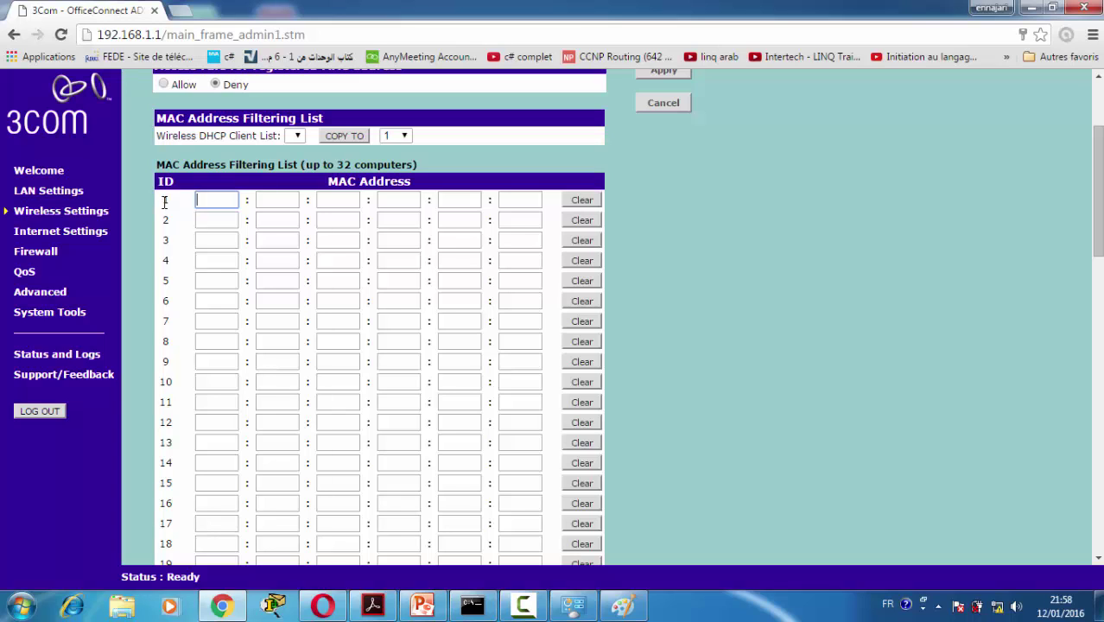
left_click_drag(164, 202, 173, 297)
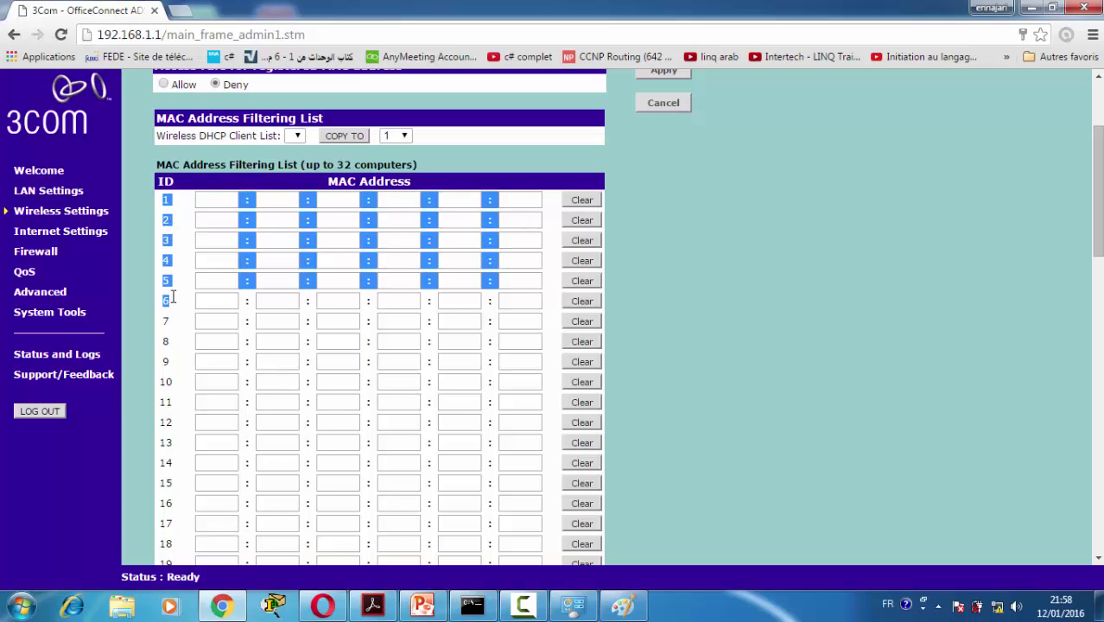
Enter c1:22:a5:33:11:44 as the first MAC filtering entry.
left_click(227, 204)
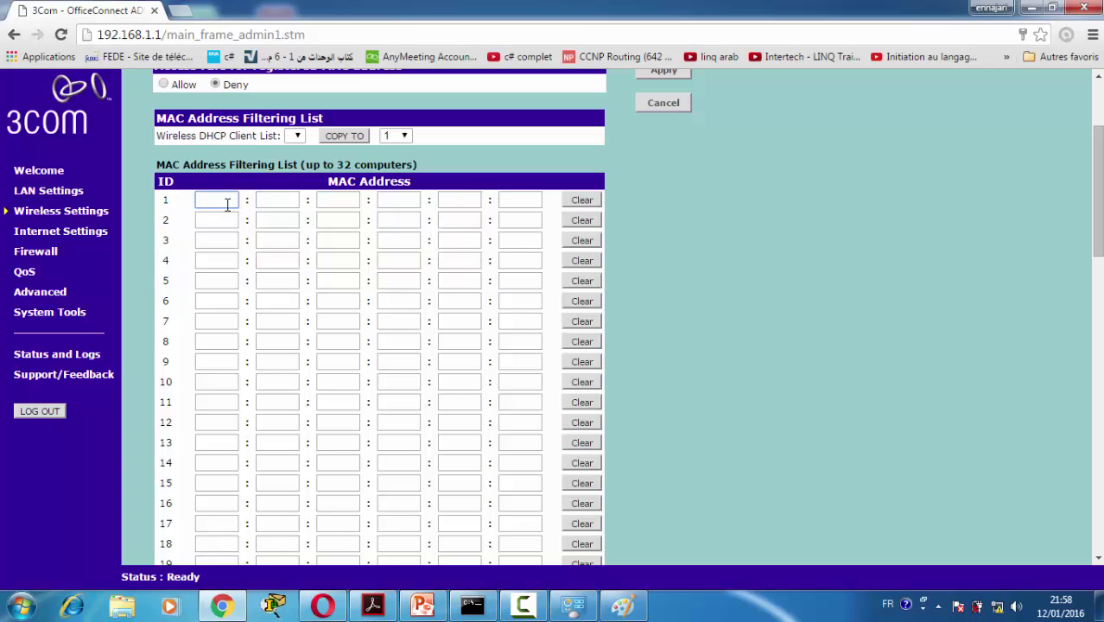
type("c1")
key("Tab")
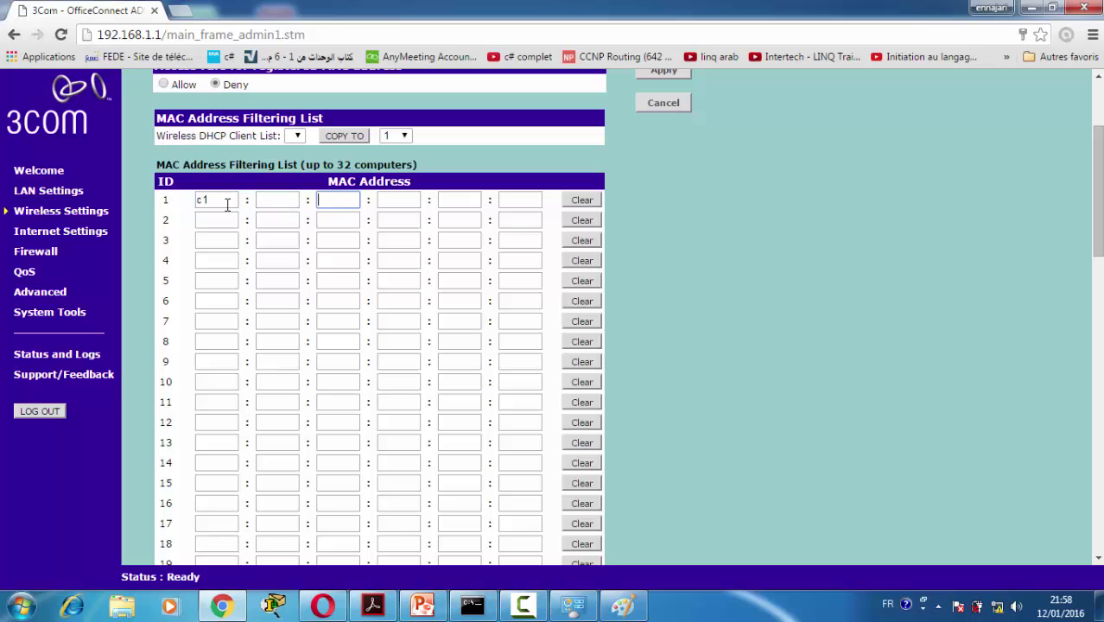
key("shift+Tab")
type("22")
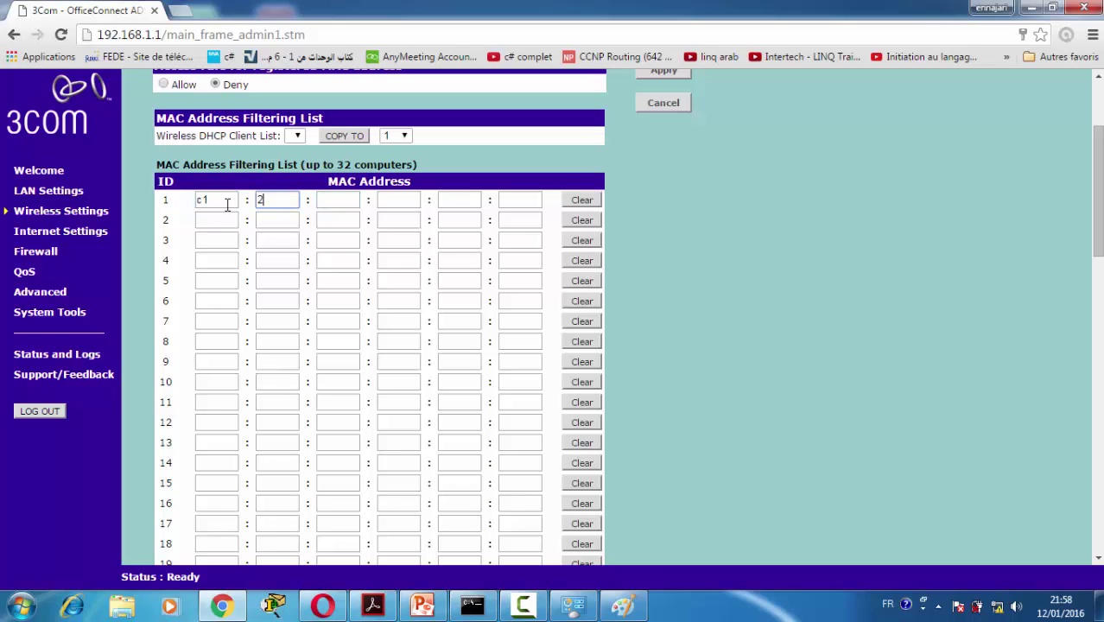
key("Tab")
key("shift+Tab")
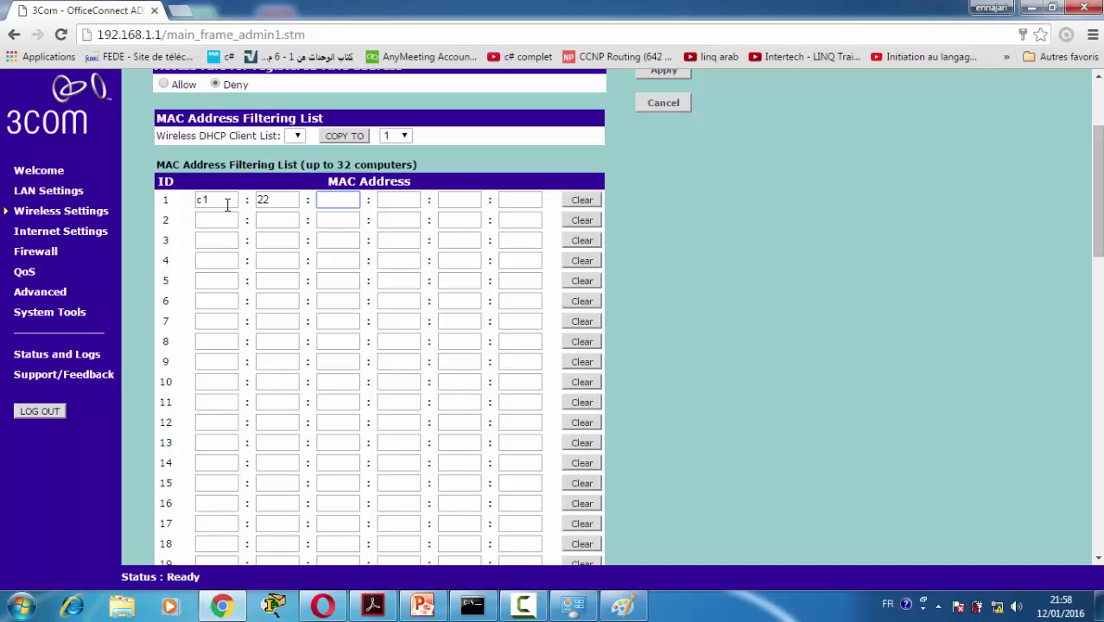
type("a5")
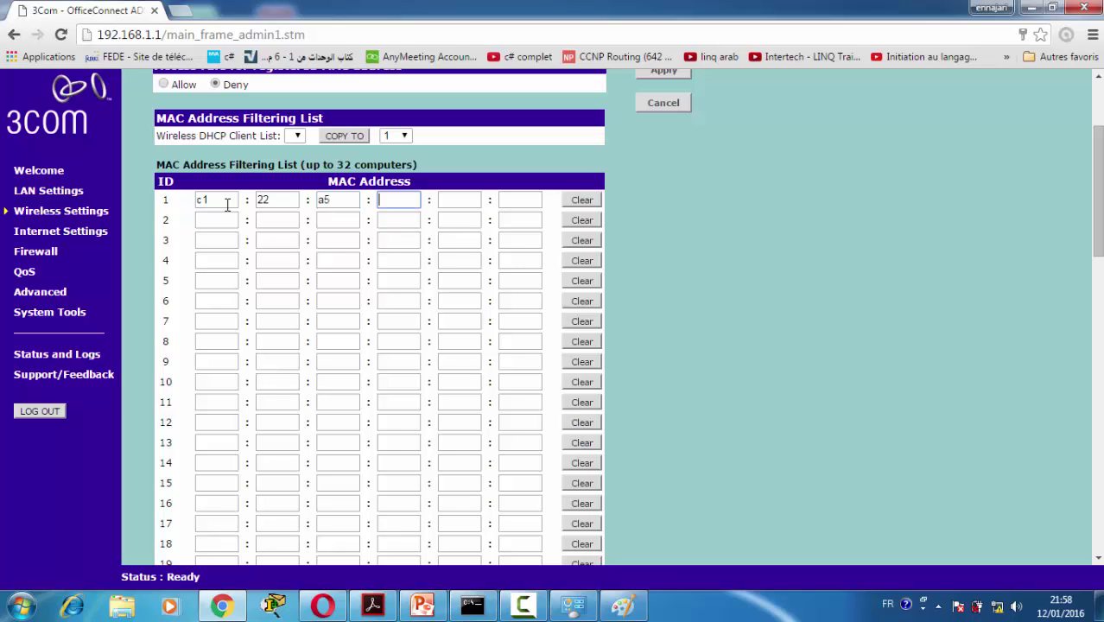
key("Tab")
key("shift+Tab")
type("33")
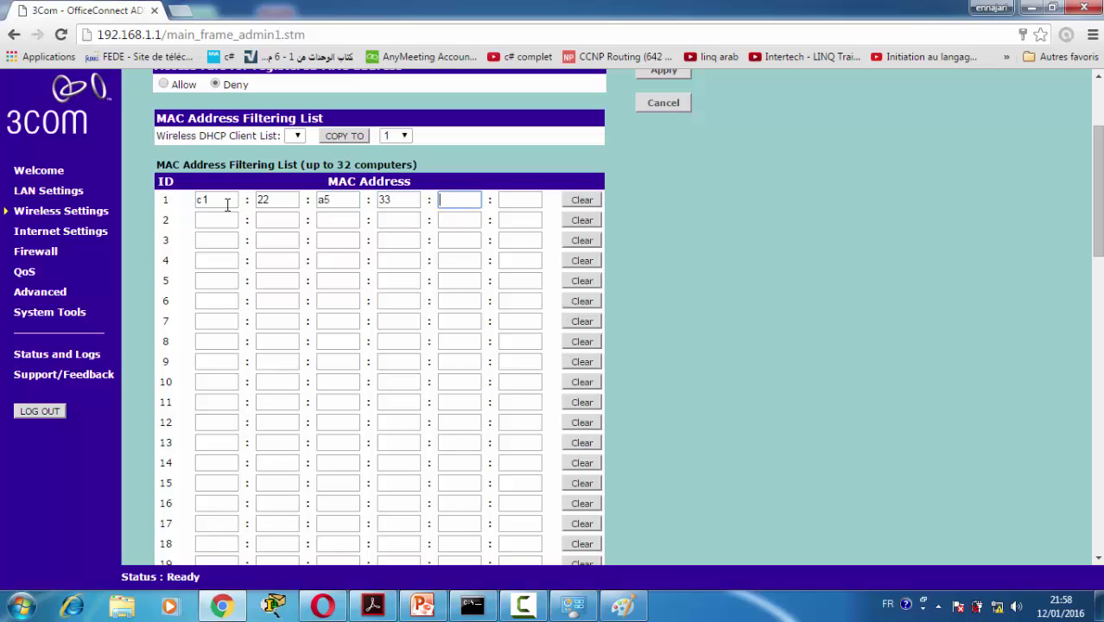
type("1144")
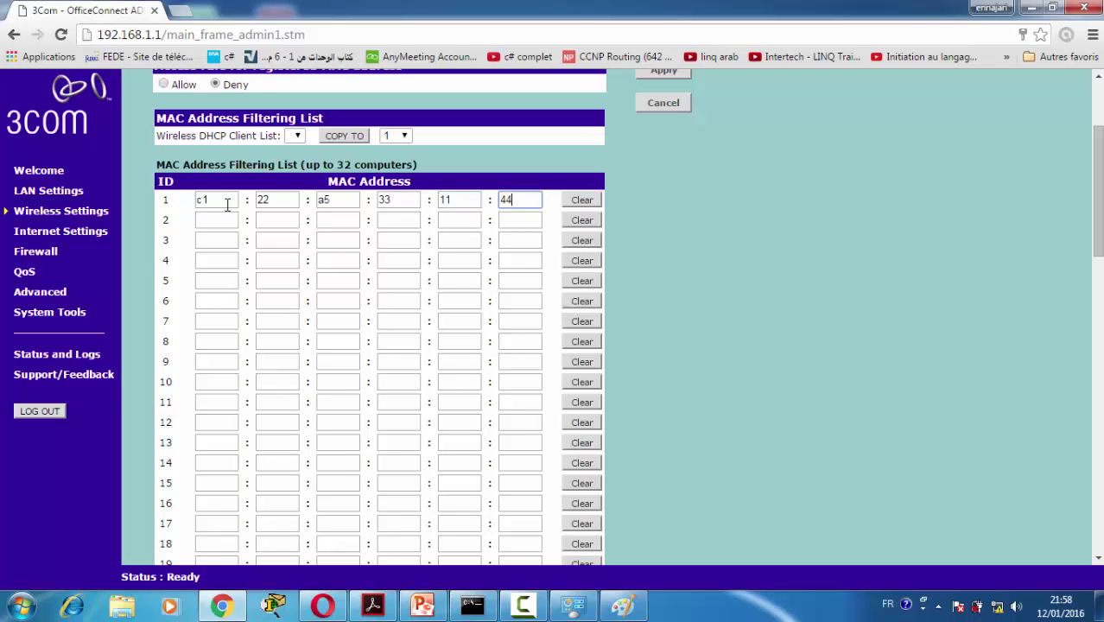
Check each part of the c1:22:a5:33:11:44 entry, then go to Internet Settings.
left_click(208, 221)
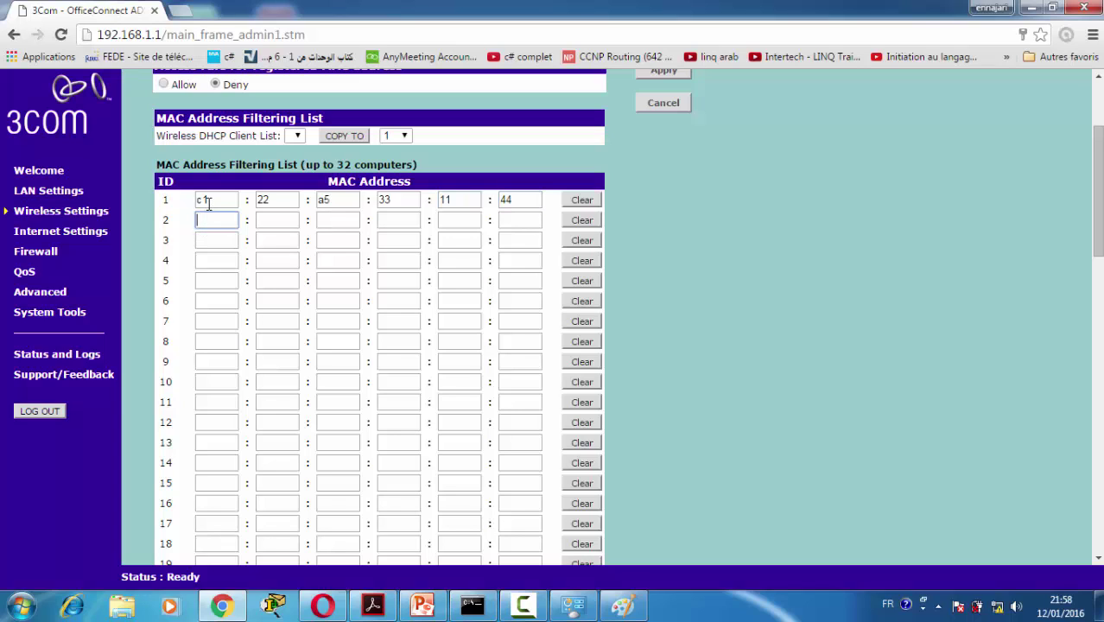
double_click(198, 203)
double_click(257, 201)
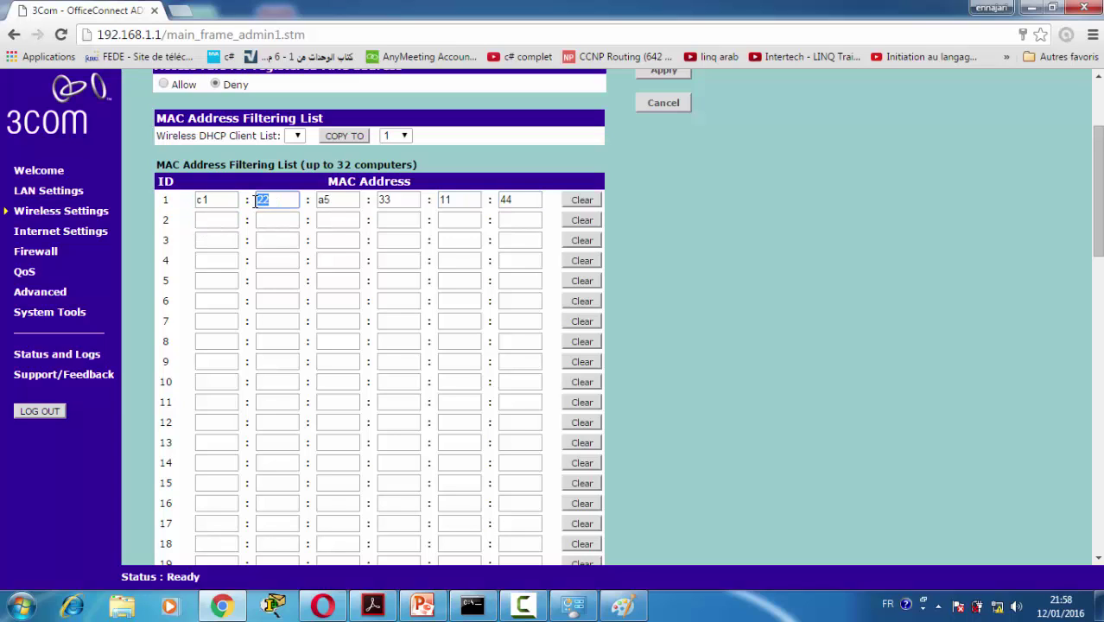
double_click(320, 201)
double_click(385, 201)
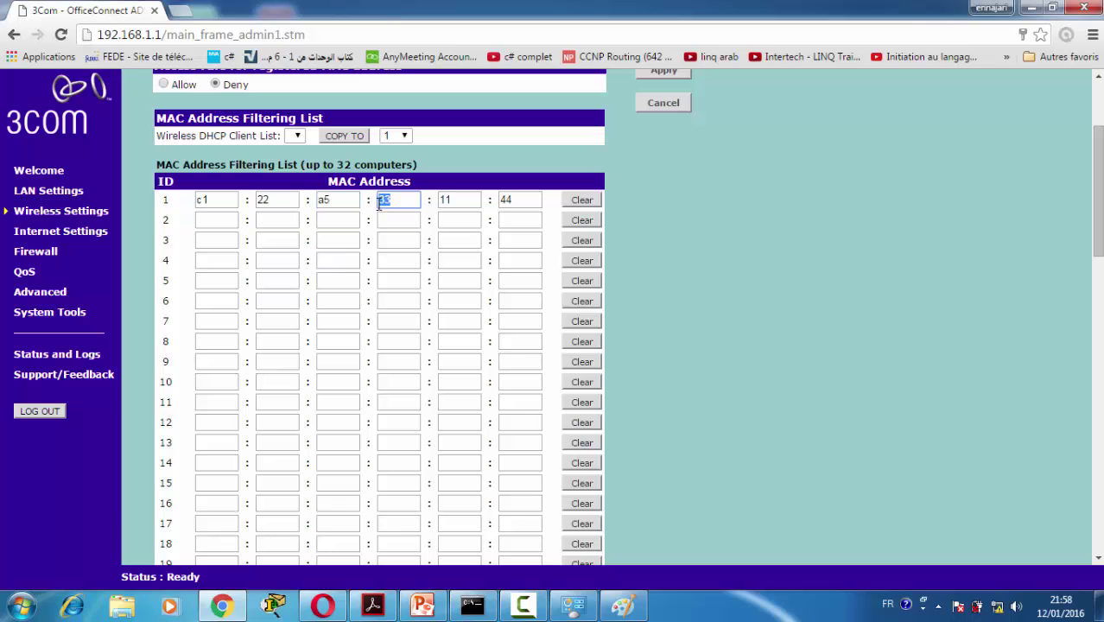
double_click(448, 201)
double_click(510, 200)
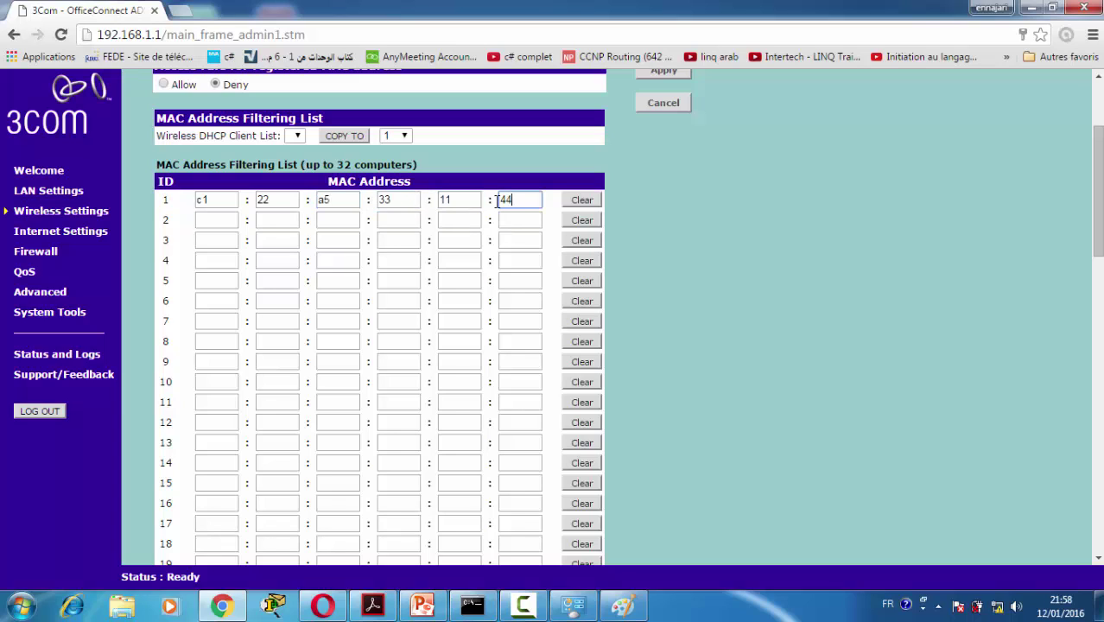
double_click(197, 201)
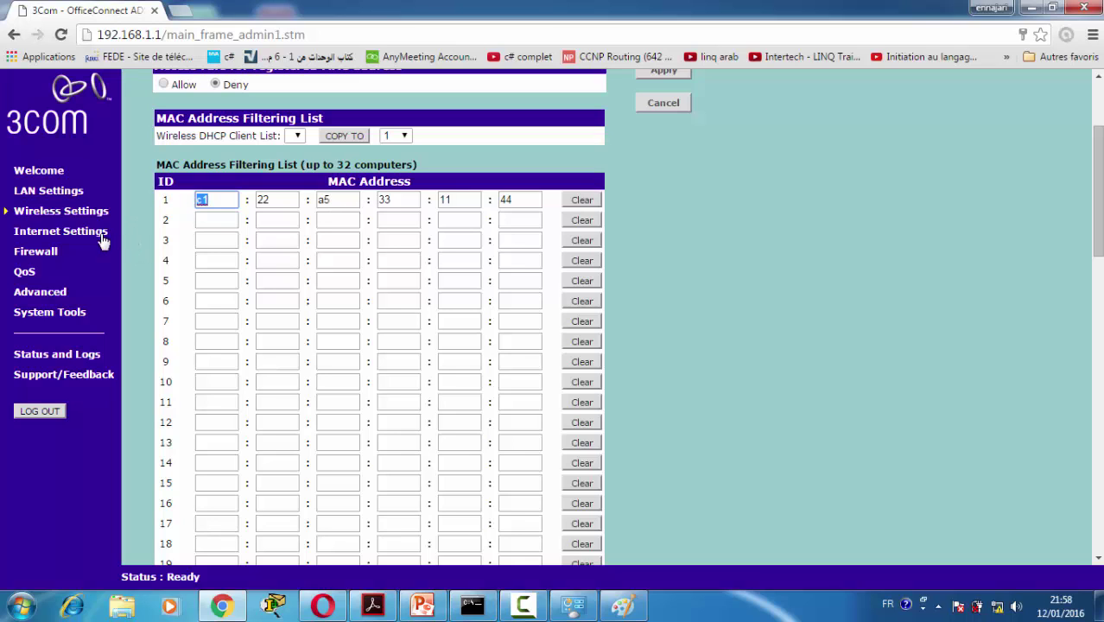
scroll(715, 191, "up", 1)
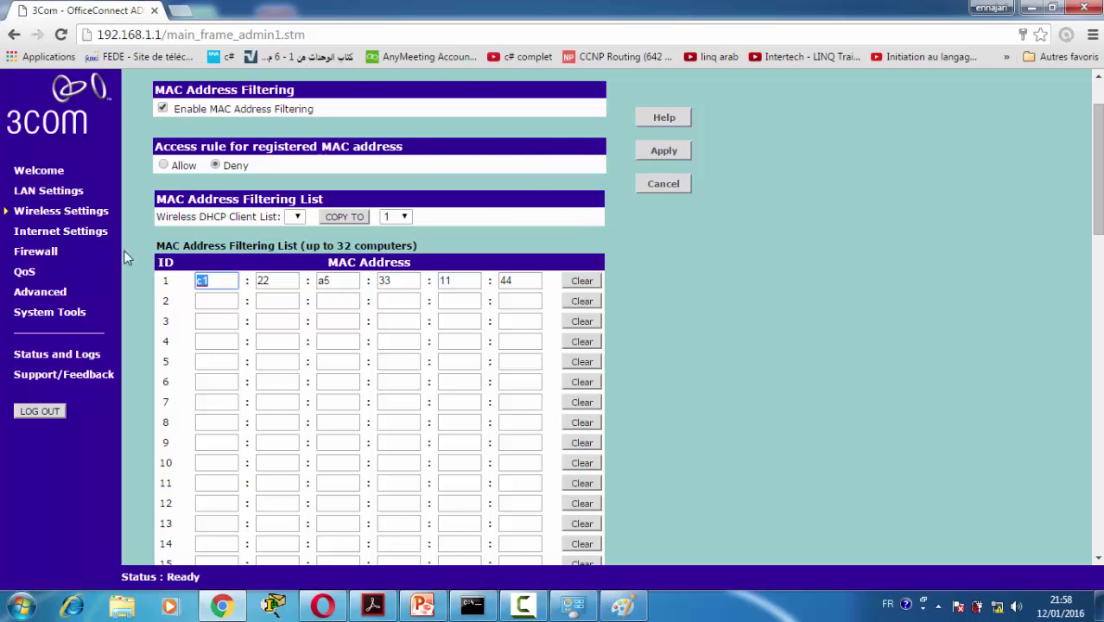
left_click(88, 234)
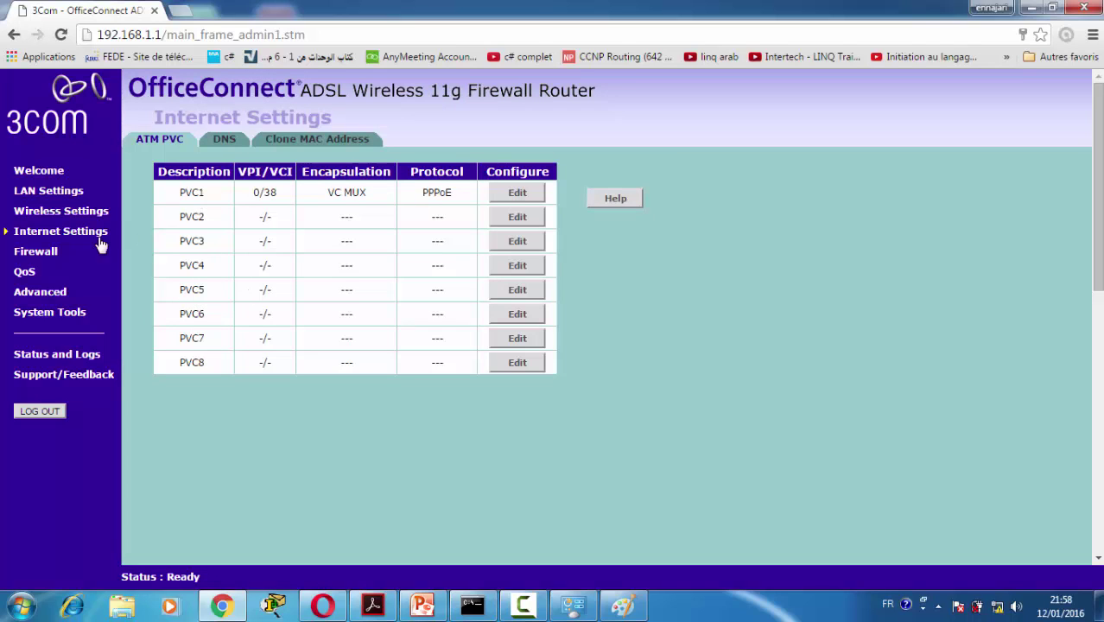
Edit connection PVC3 and change its protocol from Disable to PPPoE.
left_click(518, 194)
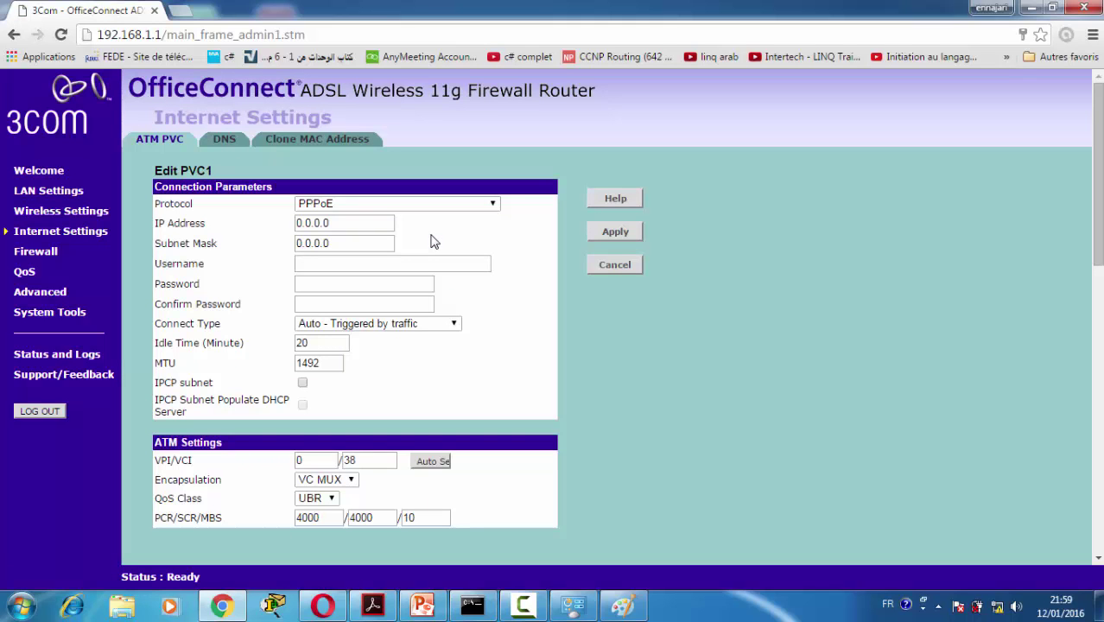
left_click(73, 236)
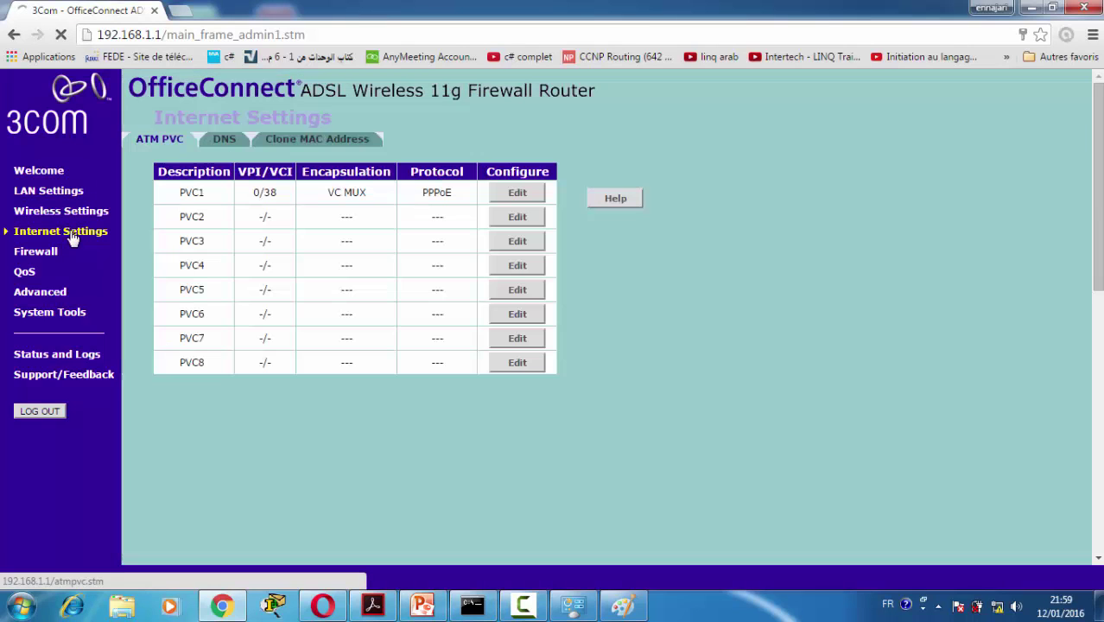
left_click(496, 243)
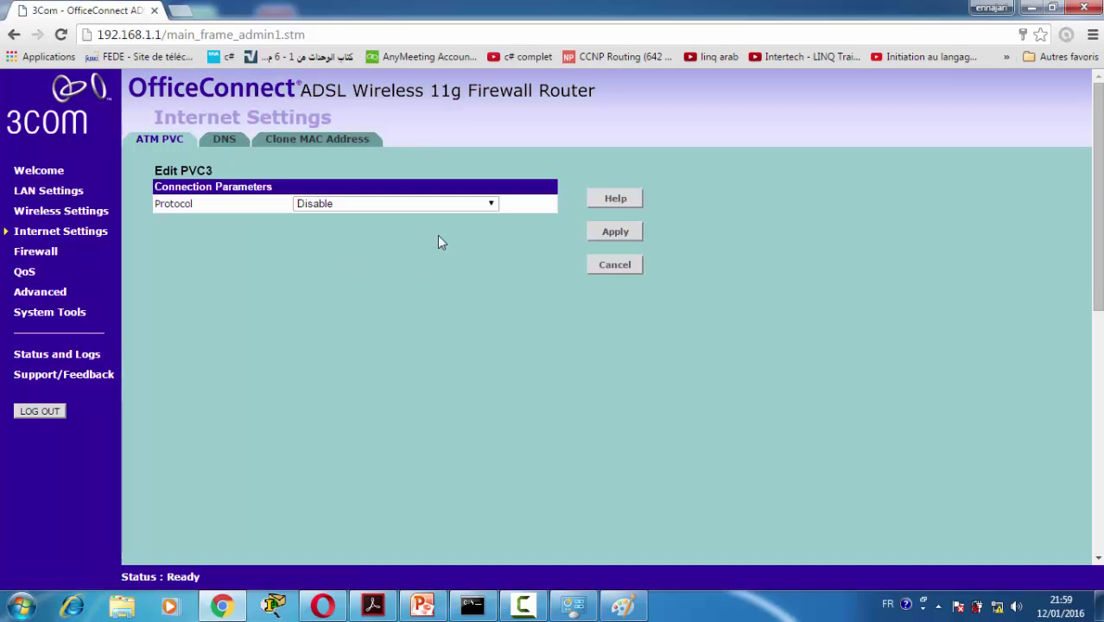
left_click(325, 209)
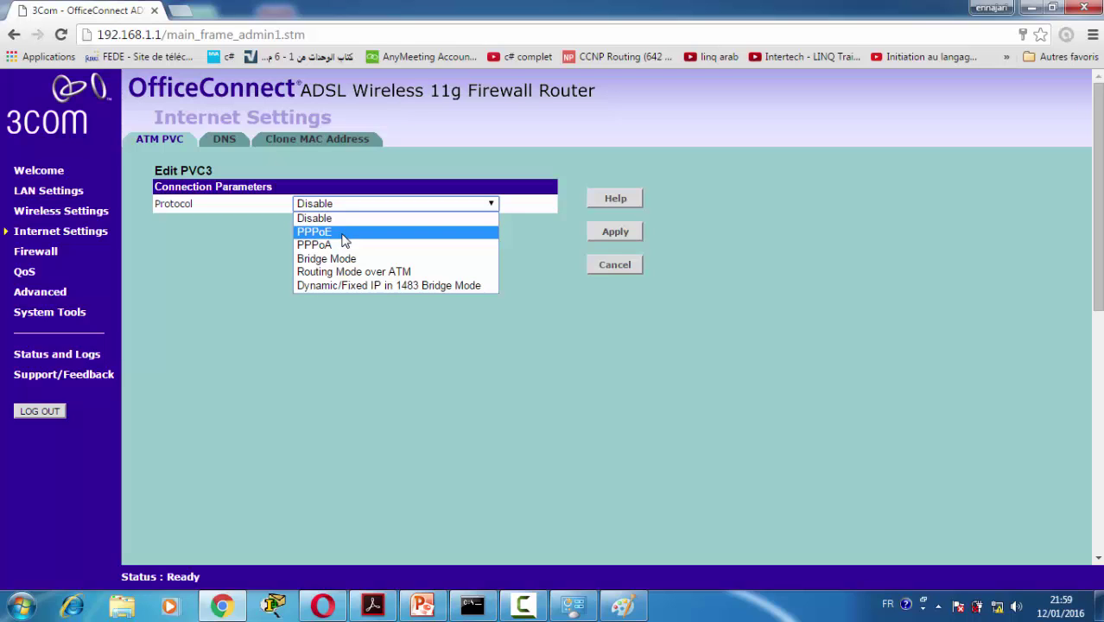
left_click(342, 233)
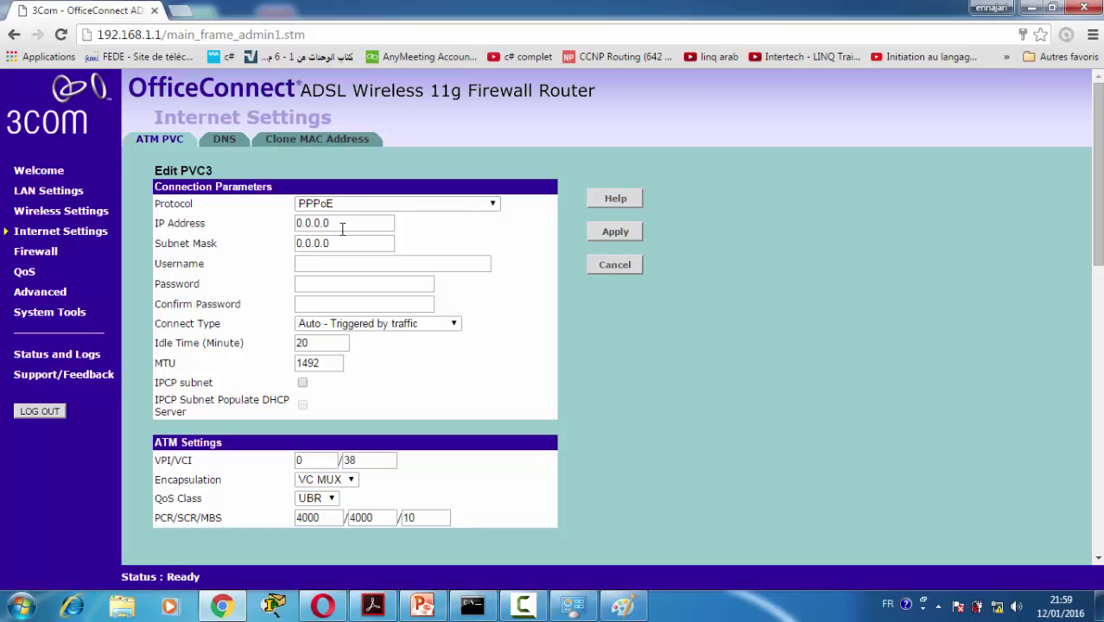
Inspect the IP Address and Subnet Mask fields on the Edit PVC3 page.
left_click_drag(342, 226, 287, 242)
left_click(327, 225)
left_click(329, 225)
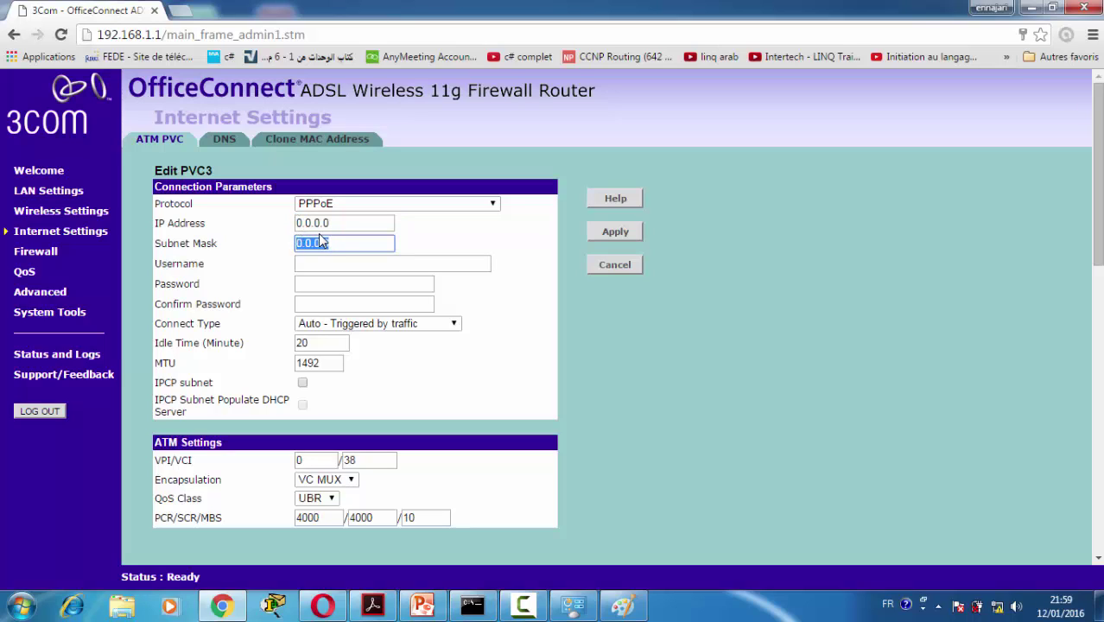
left_click(334, 223)
left_click(335, 243)
left_click(342, 223)
left_click(343, 242)
Enter the PPPoE username, the account password and its confirmation.
left_click(345, 261)
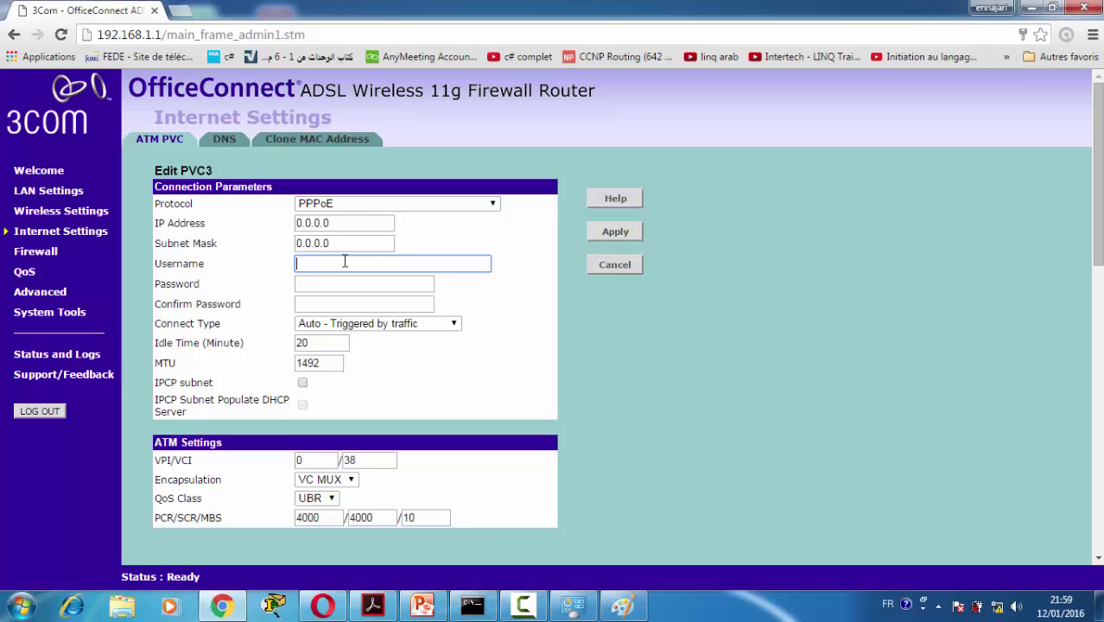
type("momo1945pp")
left_click(351, 283)
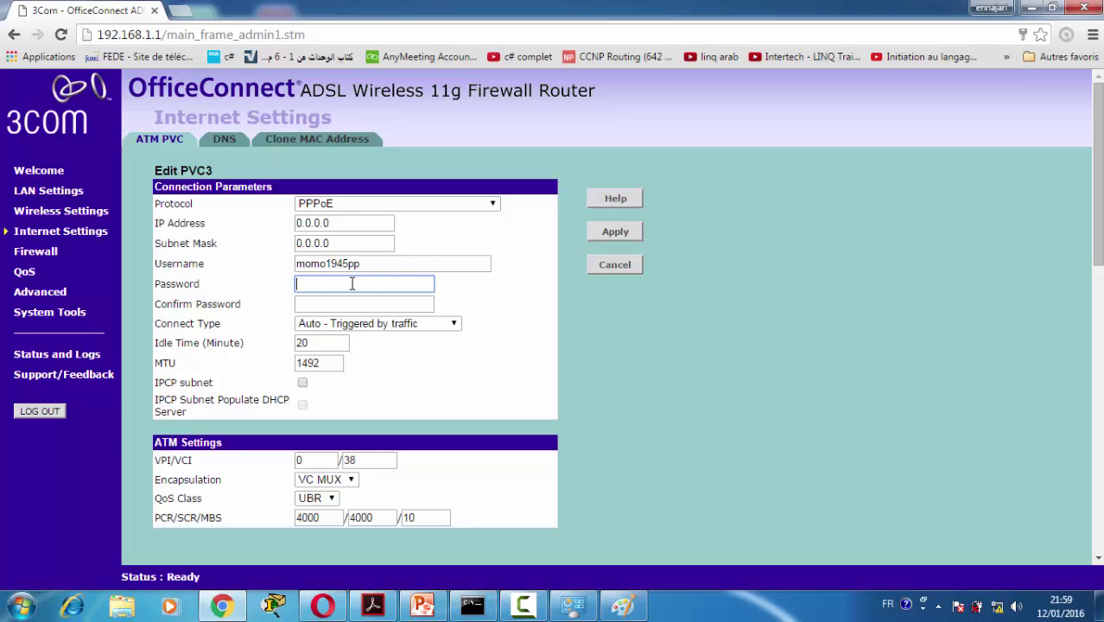
type("****")
key("Tab")
type("****")
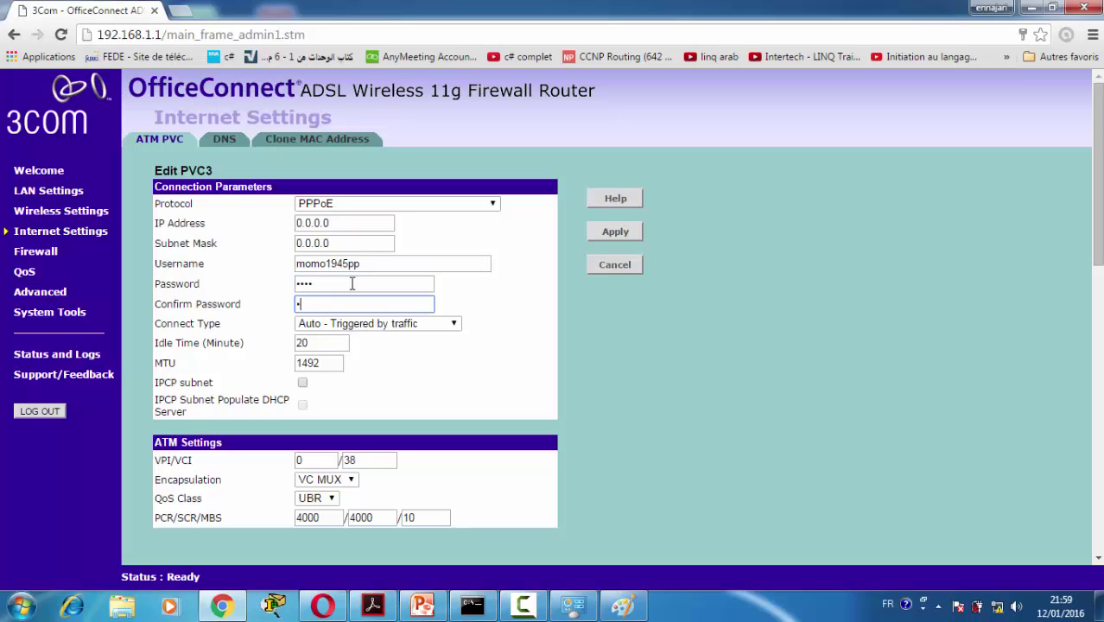
type("*")
left_click(393, 285)
type("*")
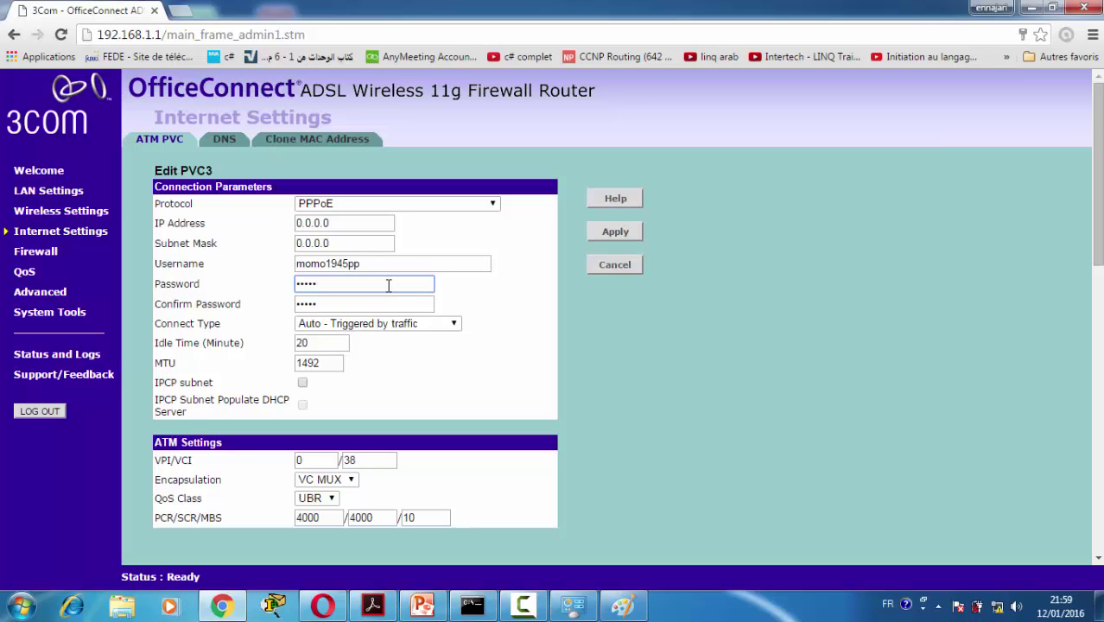
Set the ATM settings VPI/VCI to 8/35.
scroll(471, 363, "down", 1)
scroll(471, 363, "down", 1)
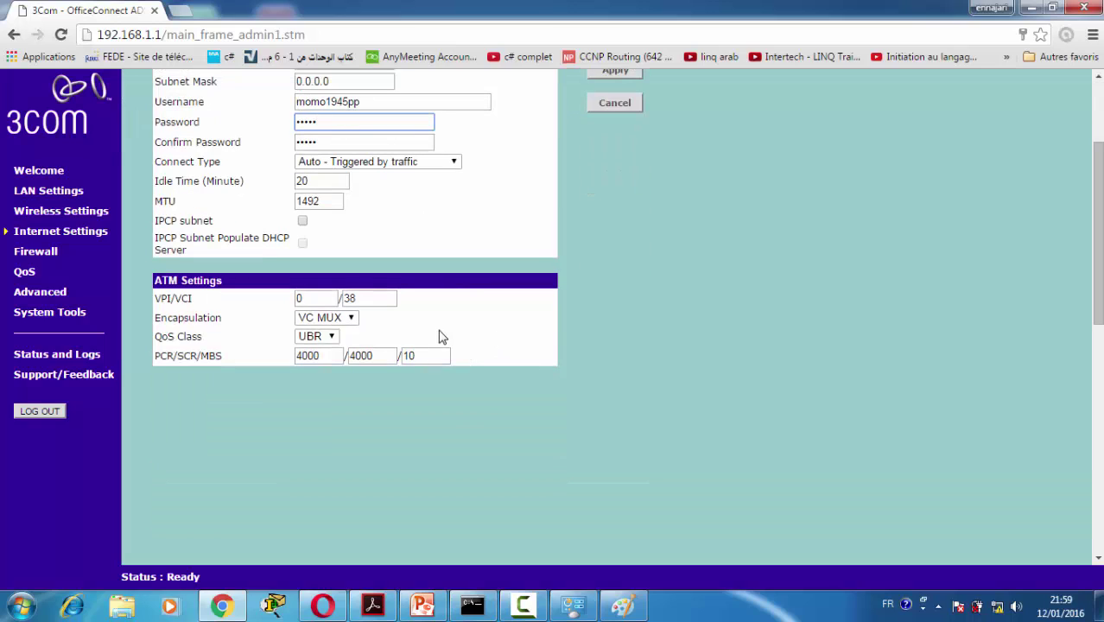
left_click_drag(315, 298, 298, 299)
key("BackSpace")
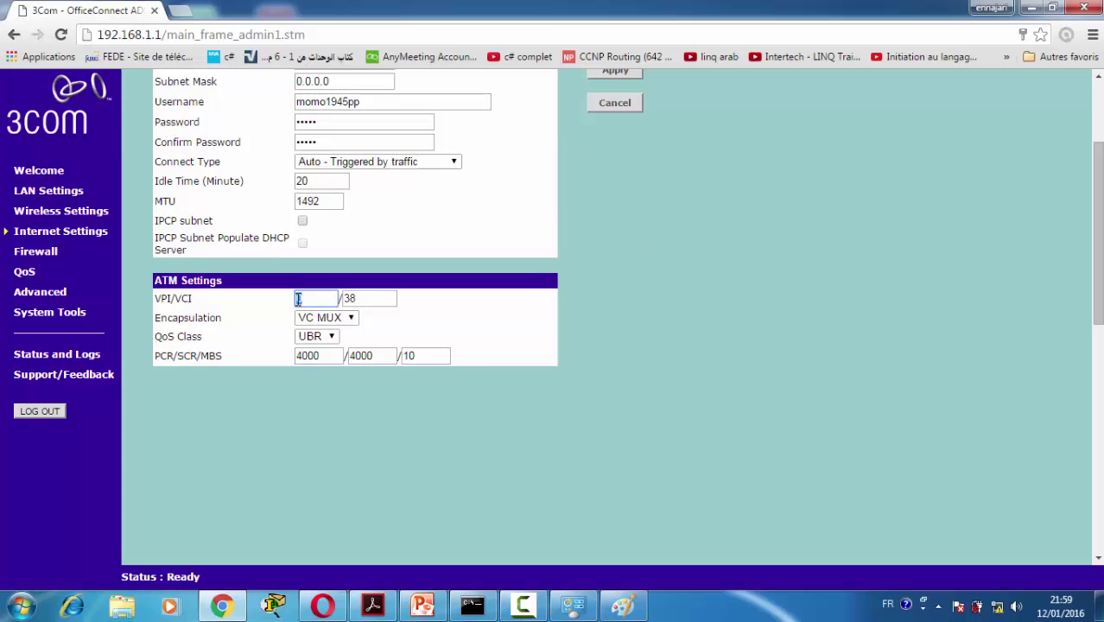
type("8")
key("Tab")
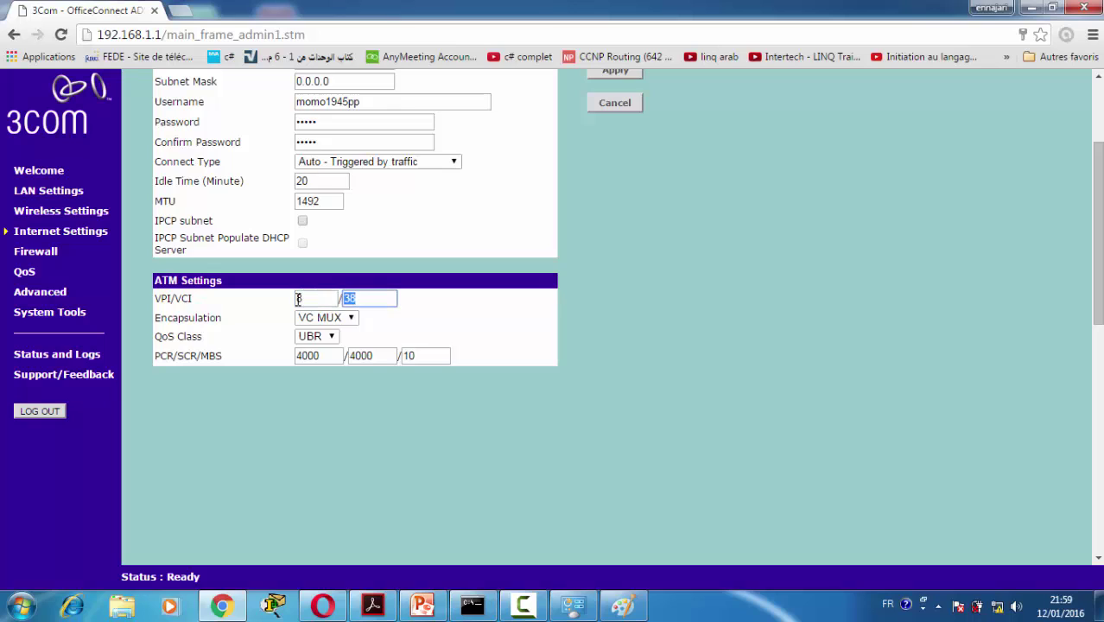
type("35")
key("shift+Tab")
left_click_drag(178, 275, 147, 278)
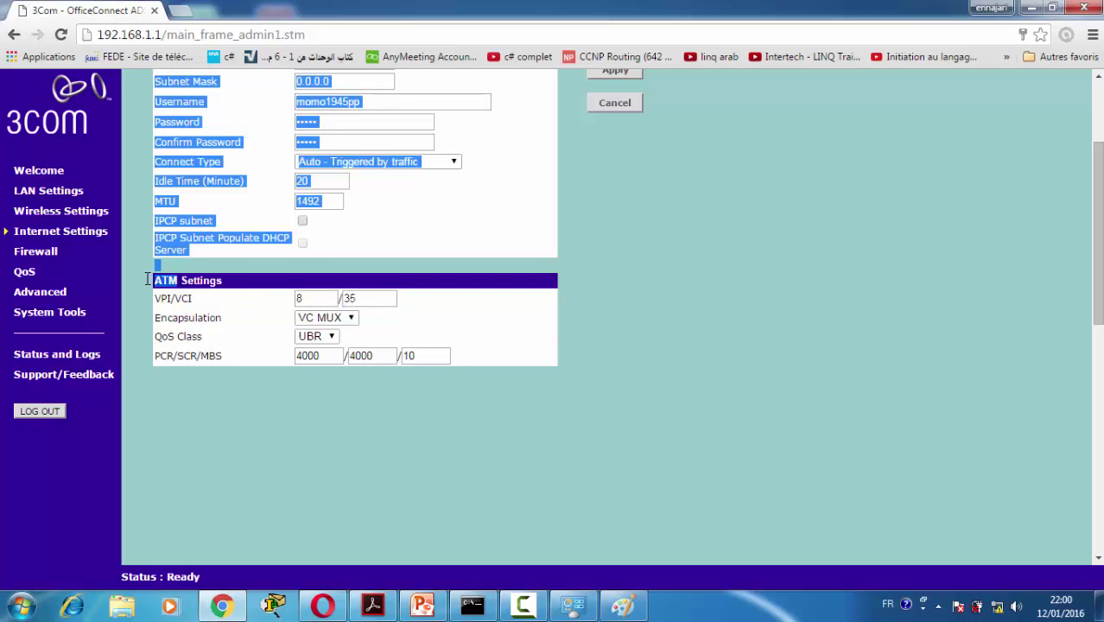
left_click(188, 297)
double_click(166, 281)
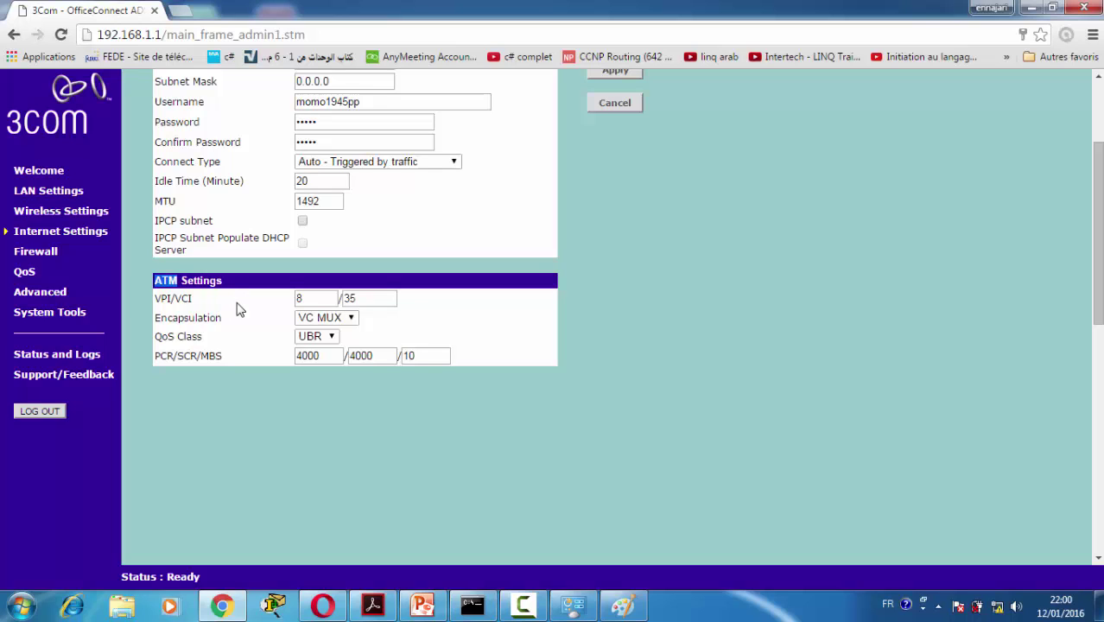
scroll(239, 309, "up", 2)
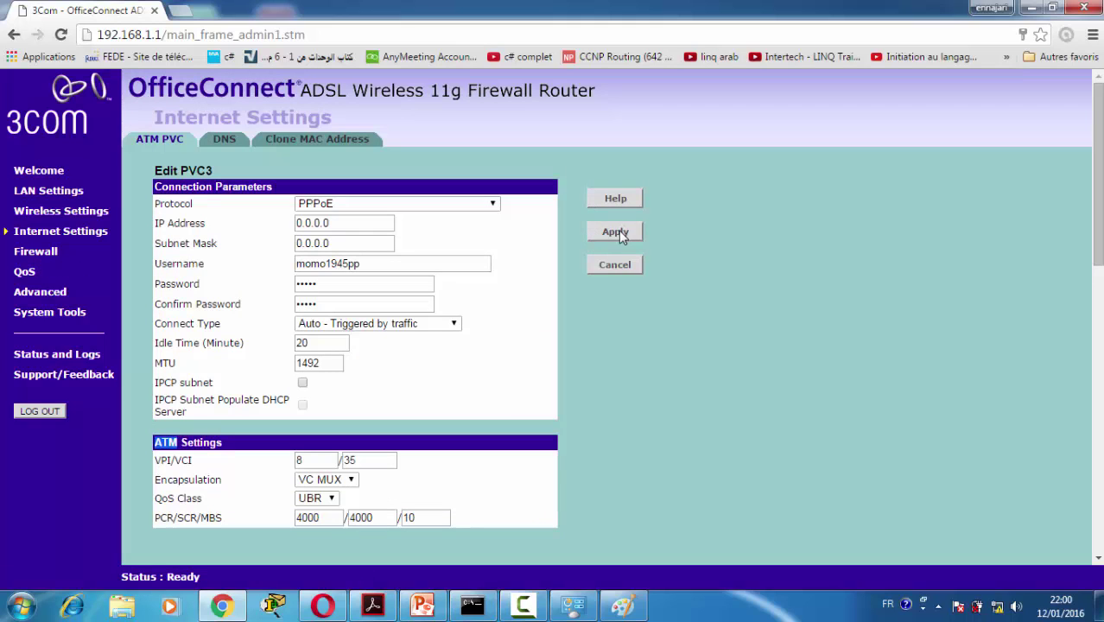
Turn off automatic DNS from the ISP and select the first DNS address box.
left_click(224, 141)
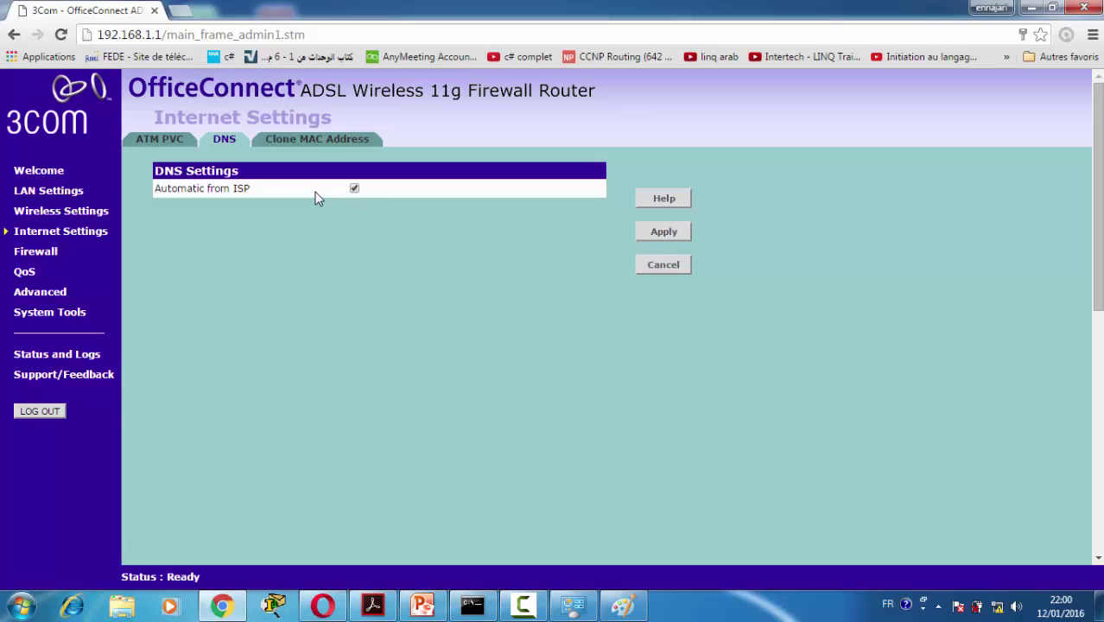
left_click(354, 190)
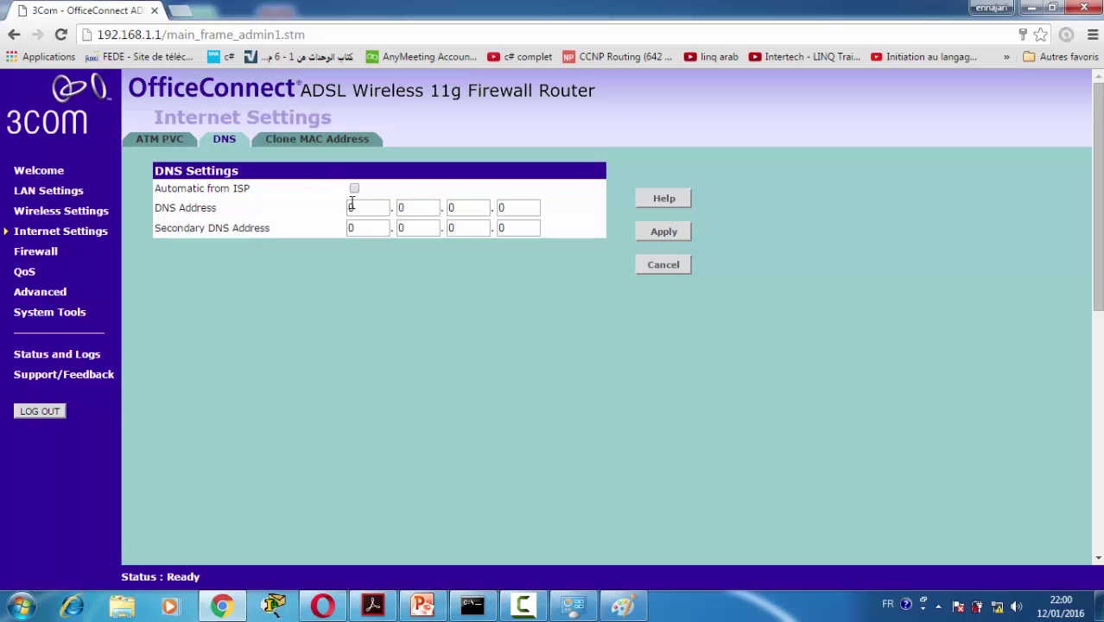
double_click(352, 209)
Review the firewall SPI settings, then move on to URL filtering.
left_click(48, 252)
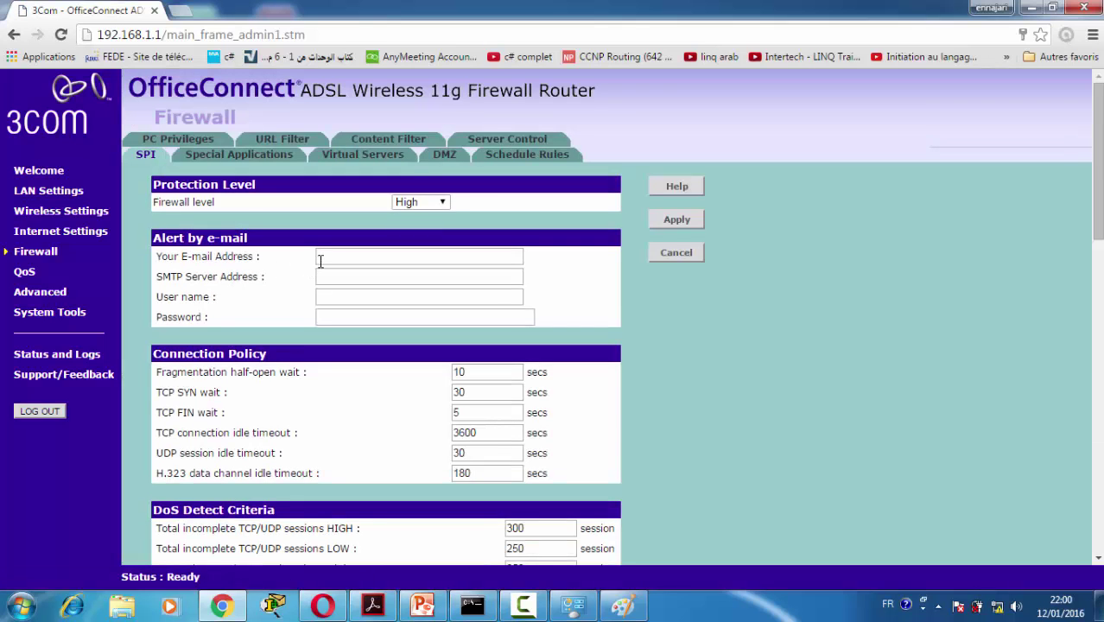
scroll(320, 261, "down", 5)
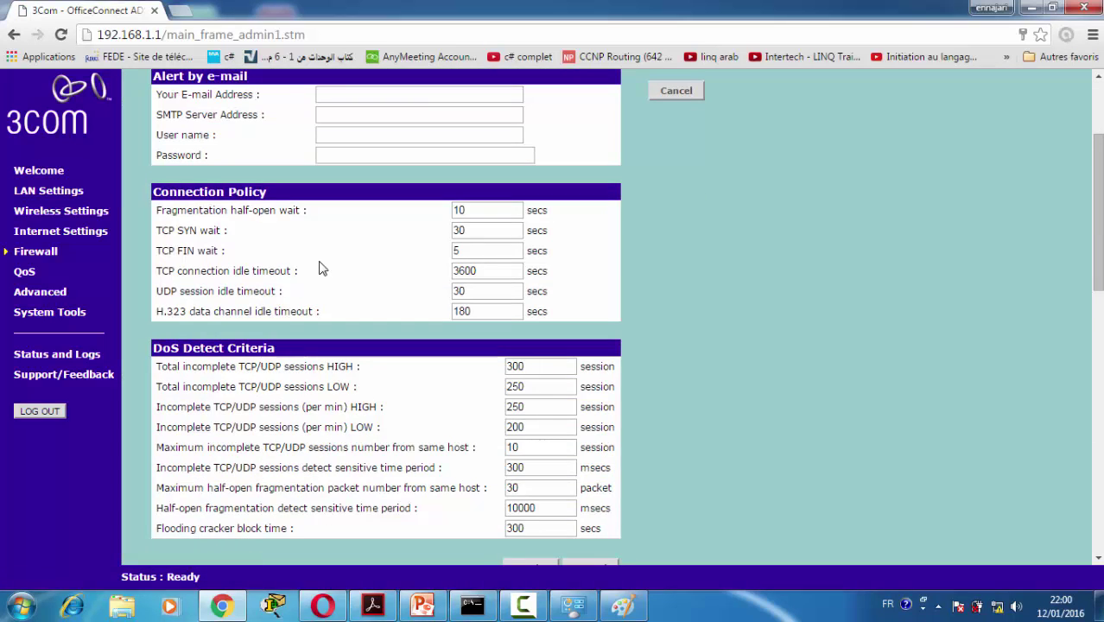
scroll(320, 268, "up", 5)
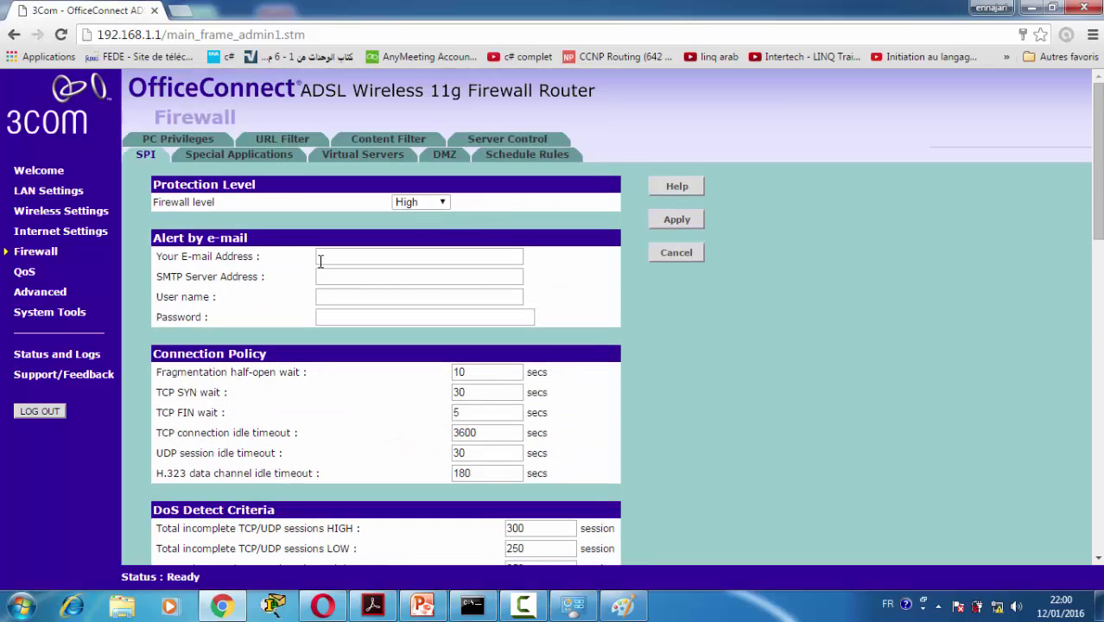
left_click(281, 143)
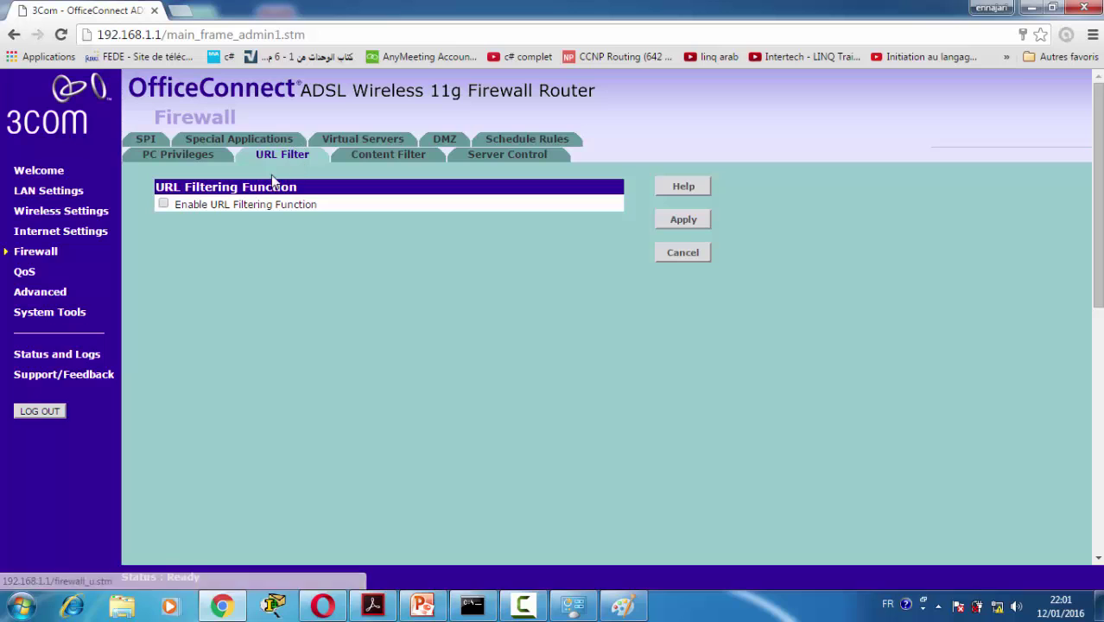
left_click(163, 205)
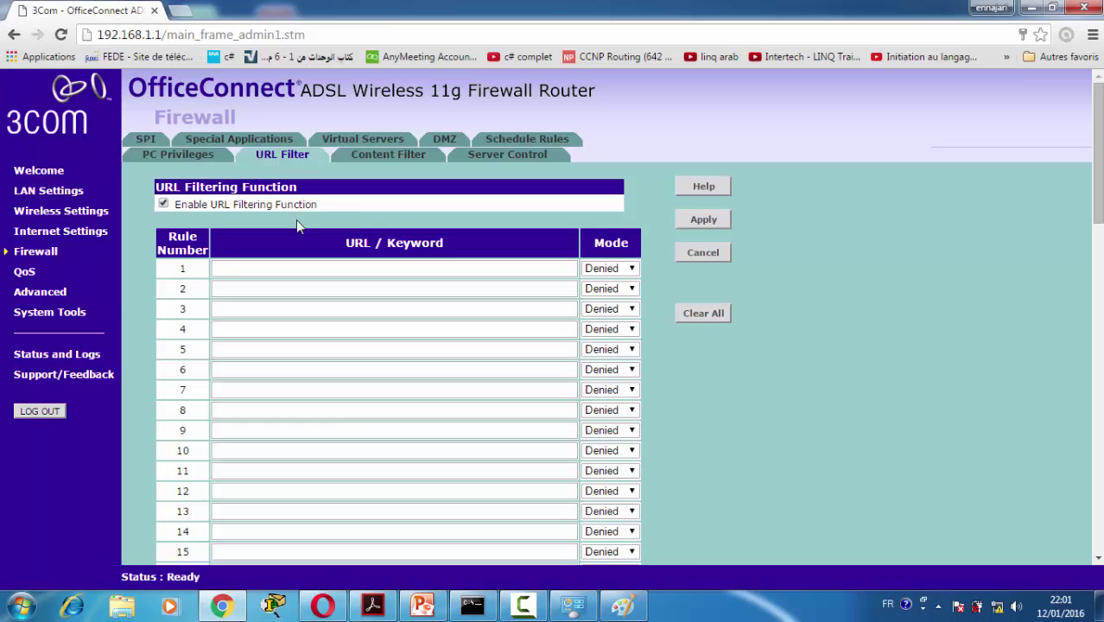
left_click_drag(344, 244, 364, 265)
left_click(360, 267)
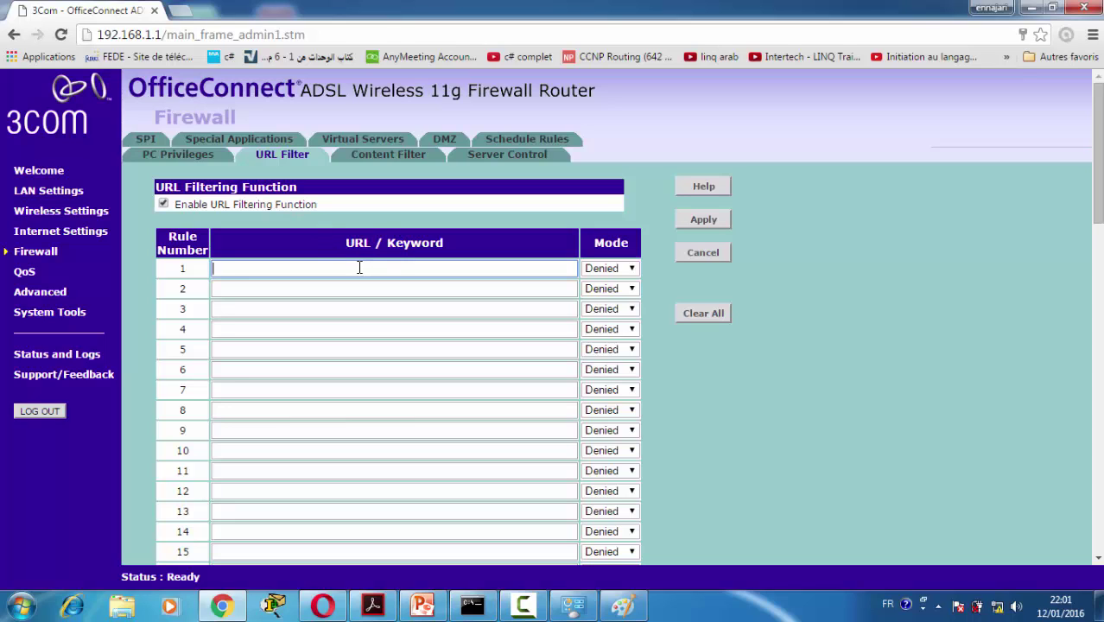
type("https://www.fa")
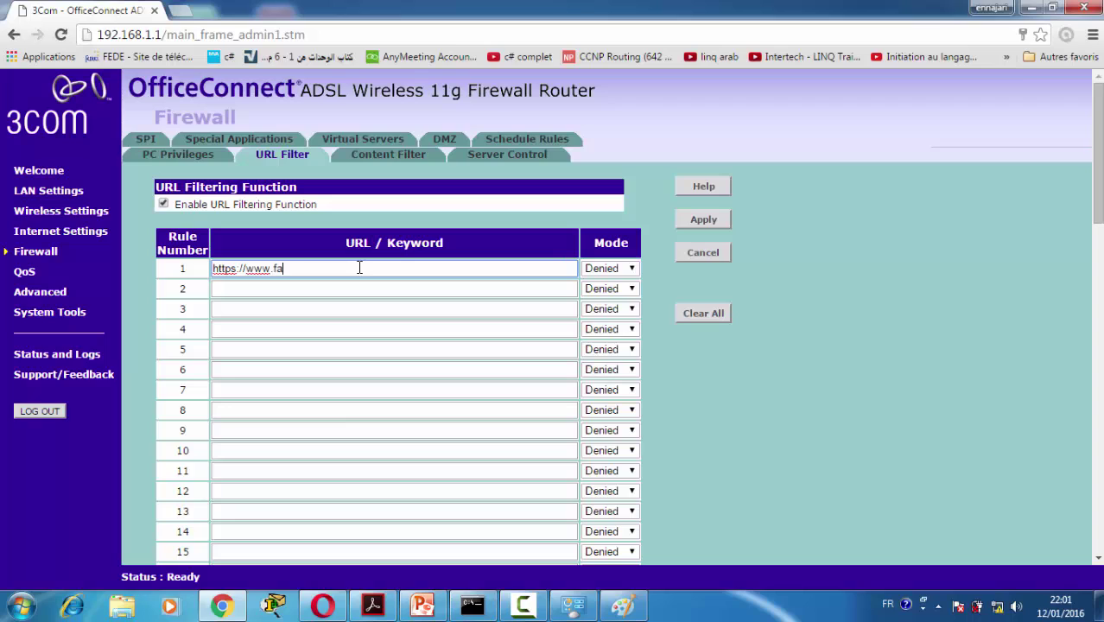
type("cebook.com")
left_click(605, 269)
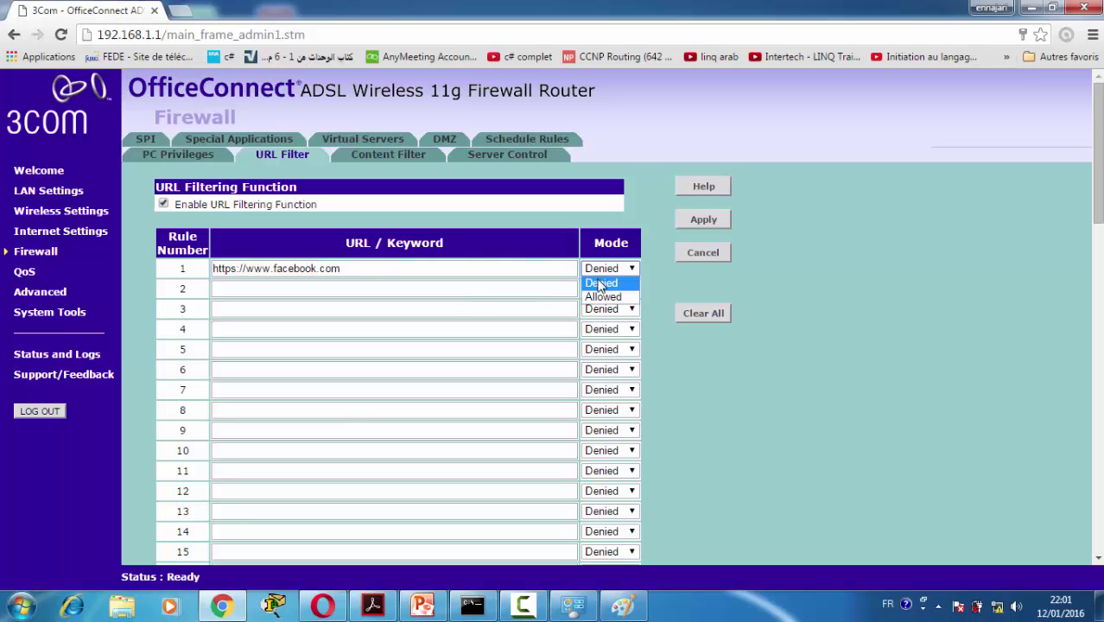
left_click(598, 282)
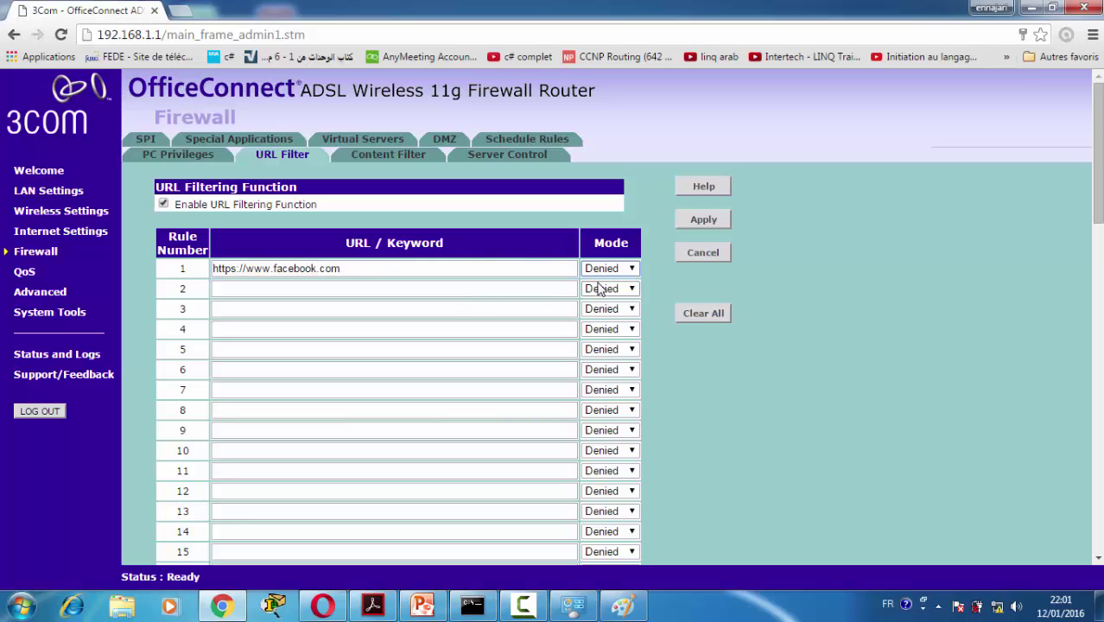
left_click(351, 297)
type("hht")
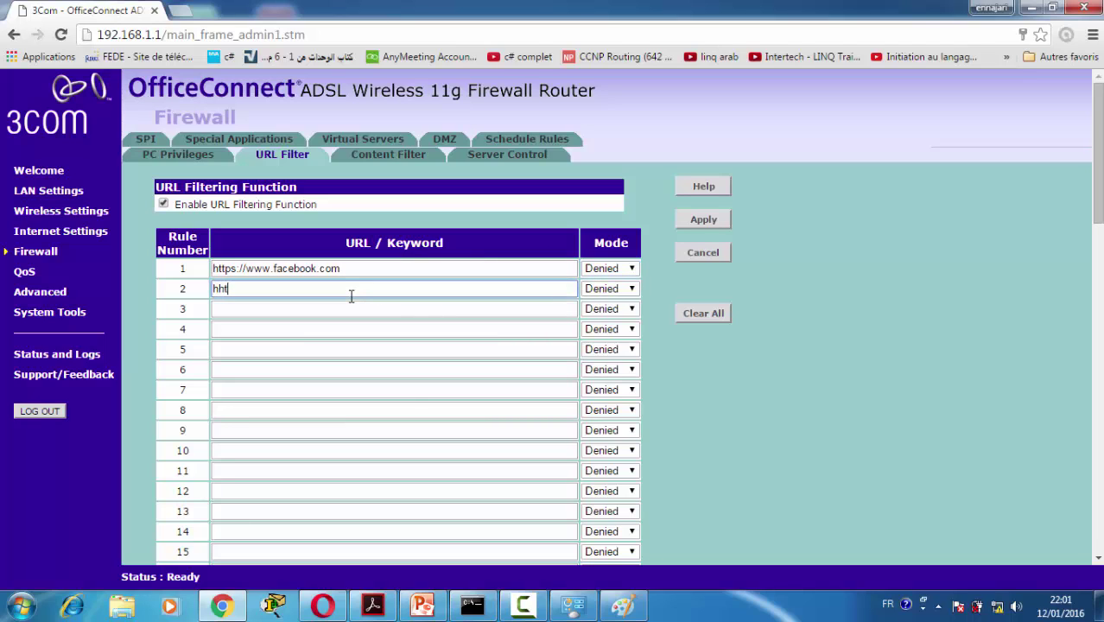
key("BackSpace")
key("BackSpace")
type("ttps://www.jj.xy")
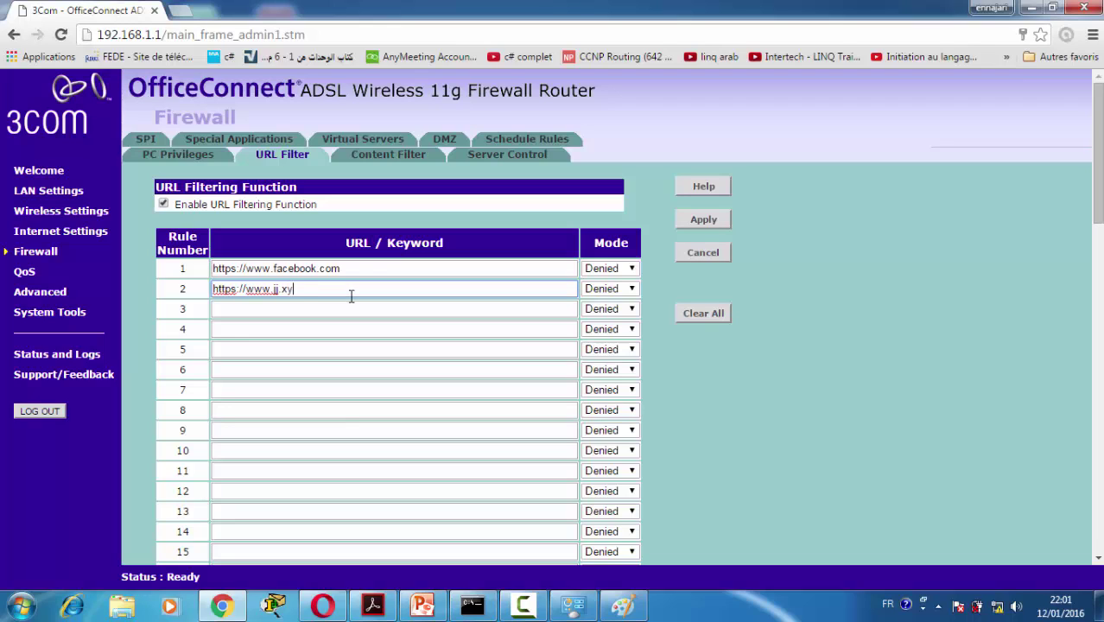
left_click(626, 290)
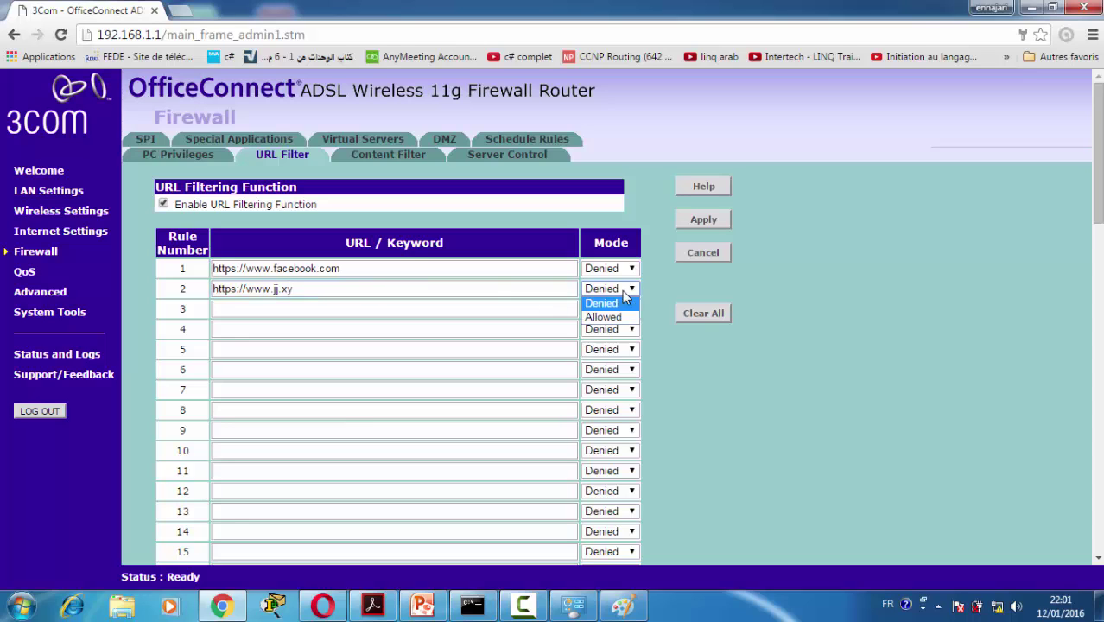
left_click(619, 304)
left_click(497, 288)
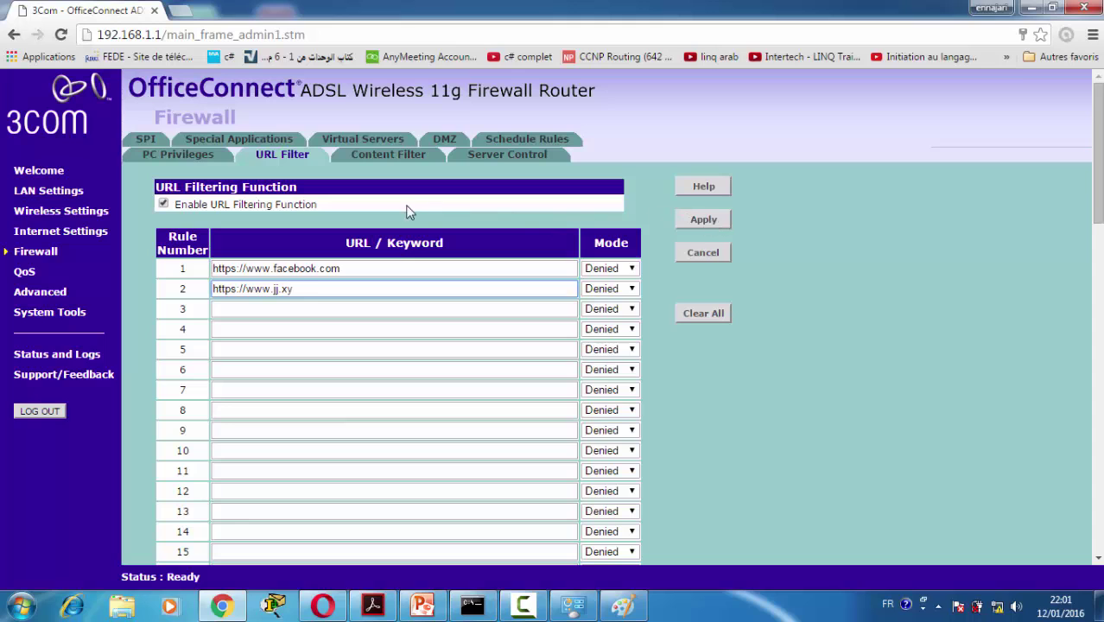
Choose custom entry for the content filter server, uk1.surfcpa.com.
left_click(386, 164)
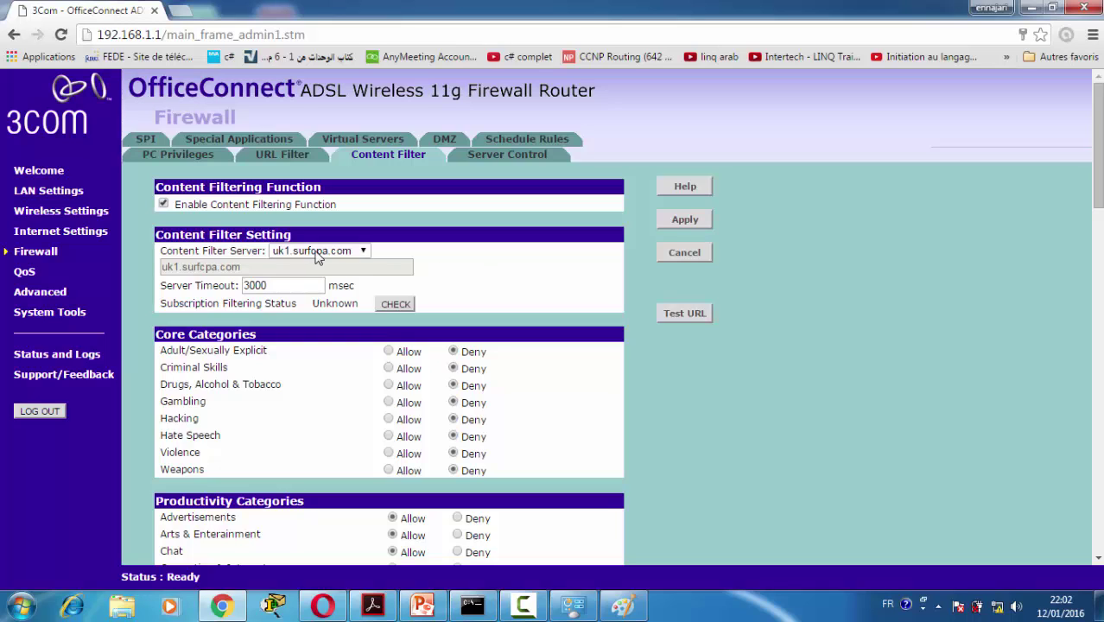
left_click(274, 255)
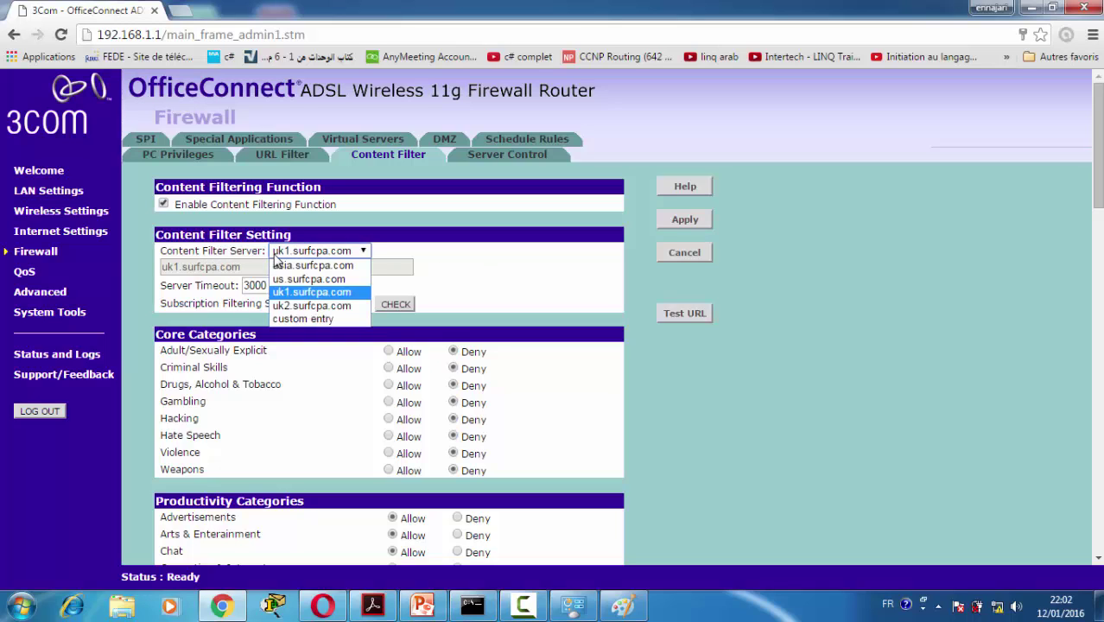
left_click(303, 319)
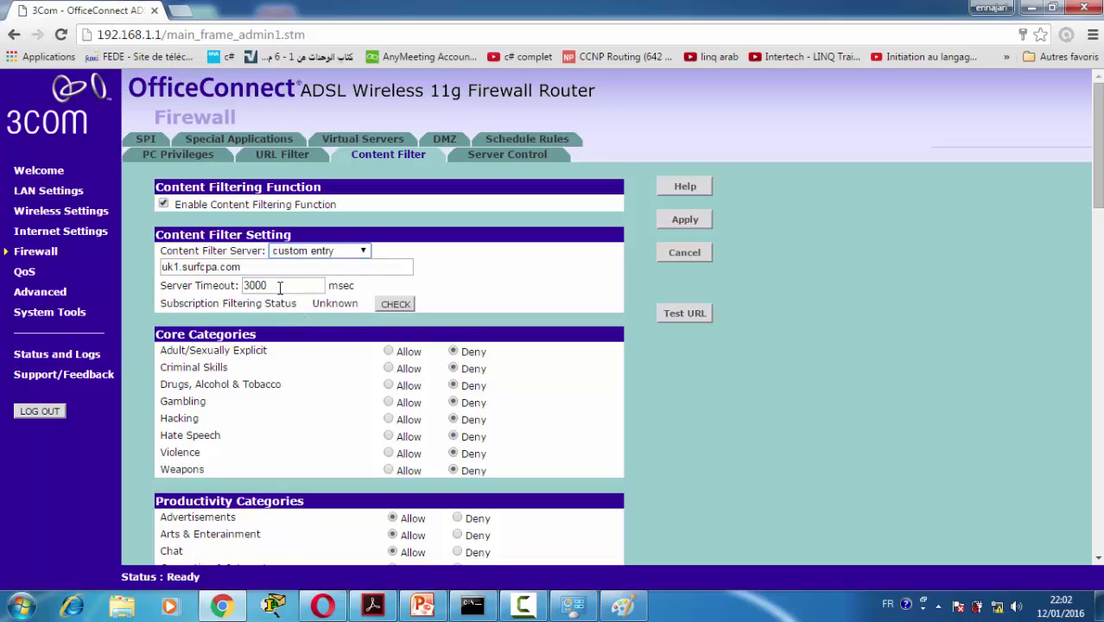
left_click_drag(269, 267, 162, 264)
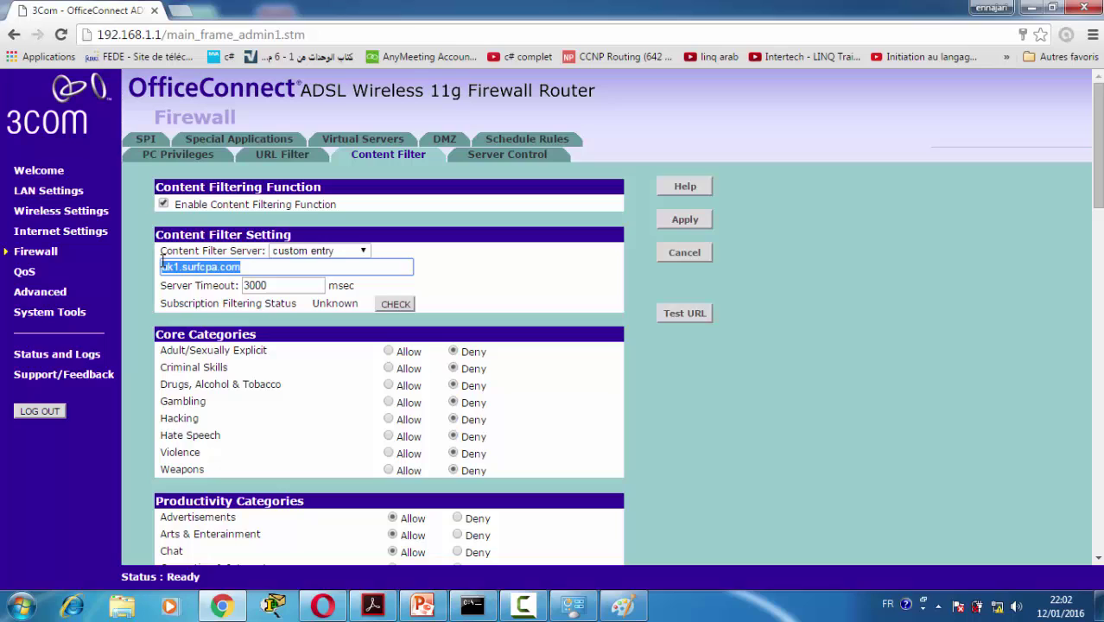
left_click(246, 267)
left_click_drag(246, 267, 160, 269)
Set the Kid's Sites content category to Deny.
scroll(506, 387, "down", 5)
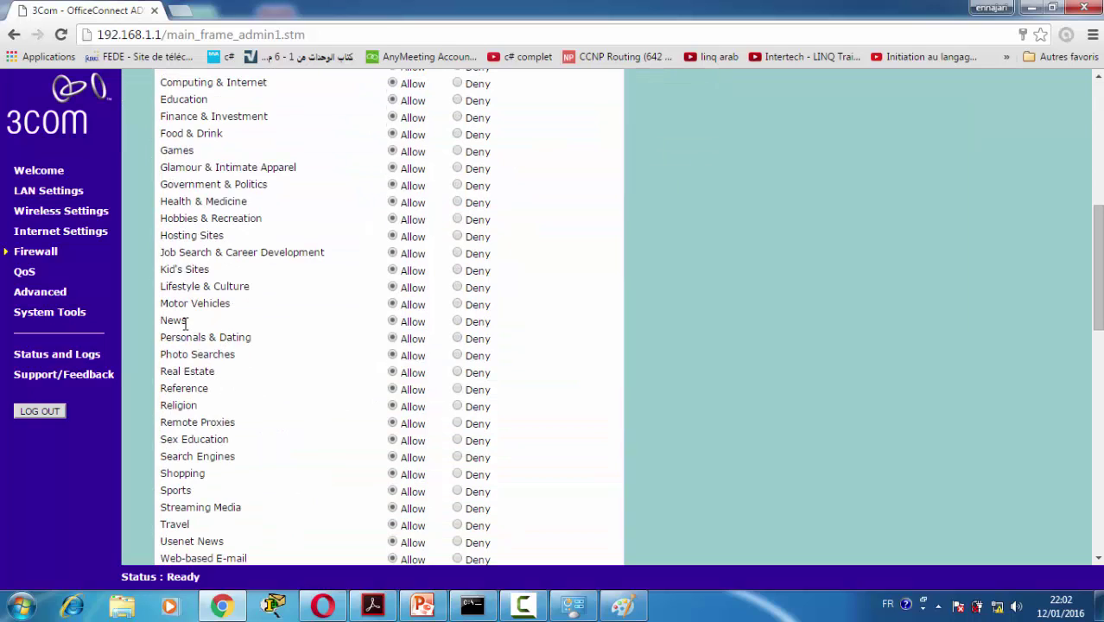
mouse_move(160, 270)
left_mouse_down()
mouse_move(210, 269)
mouse_move(217, 283)
mouse_move(159, 271)
left_mouse_up()
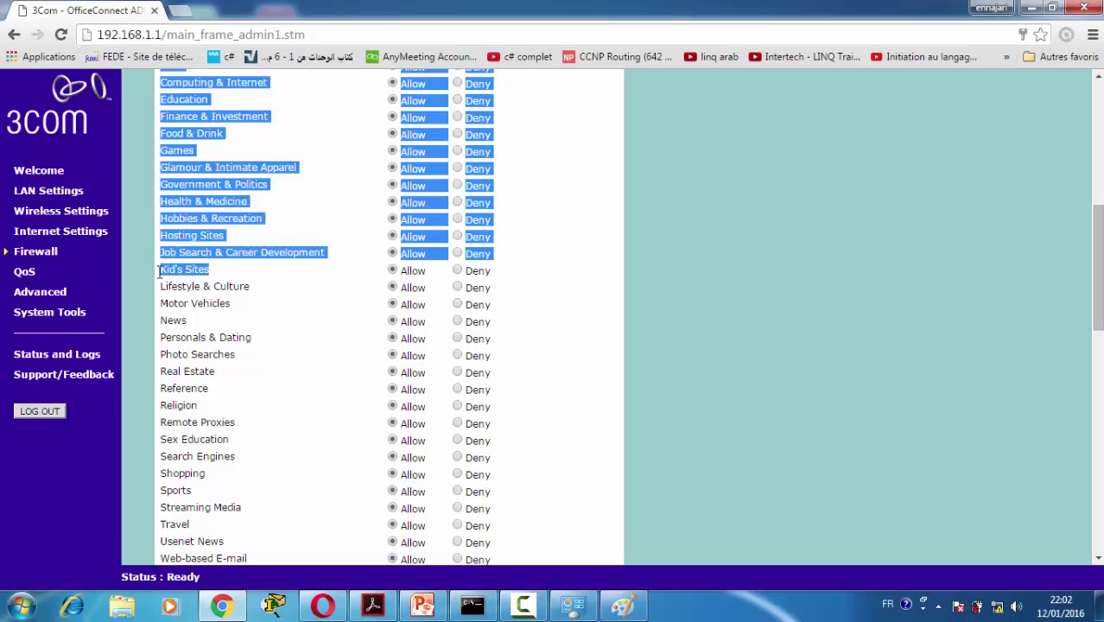
left_click(265, 285)
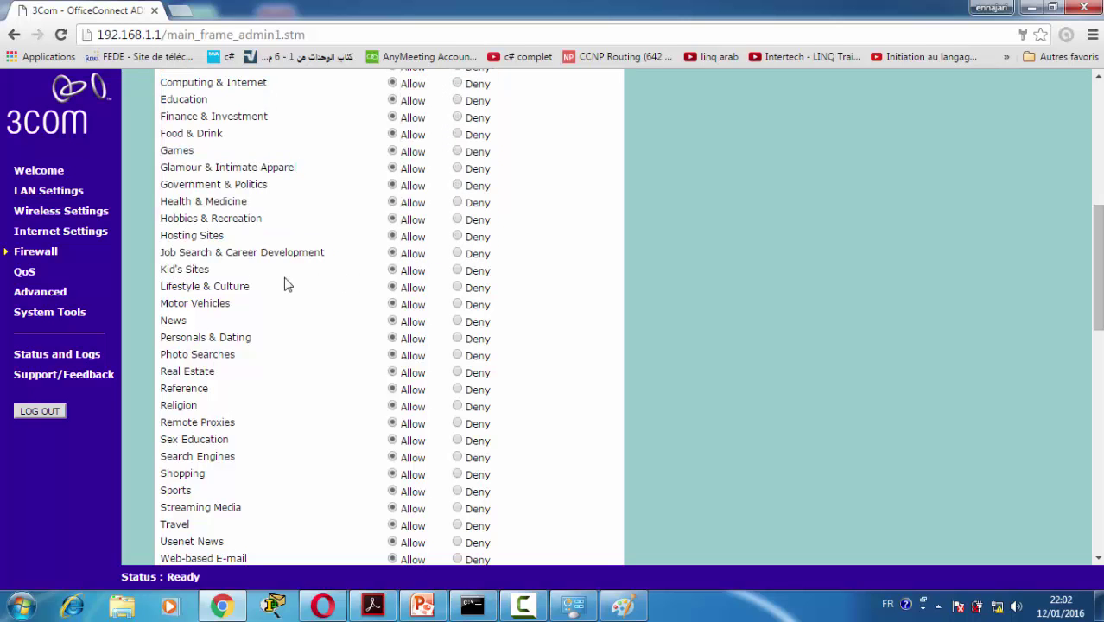
left_click(458, 271)
scroll(594, 300, "up", 6)
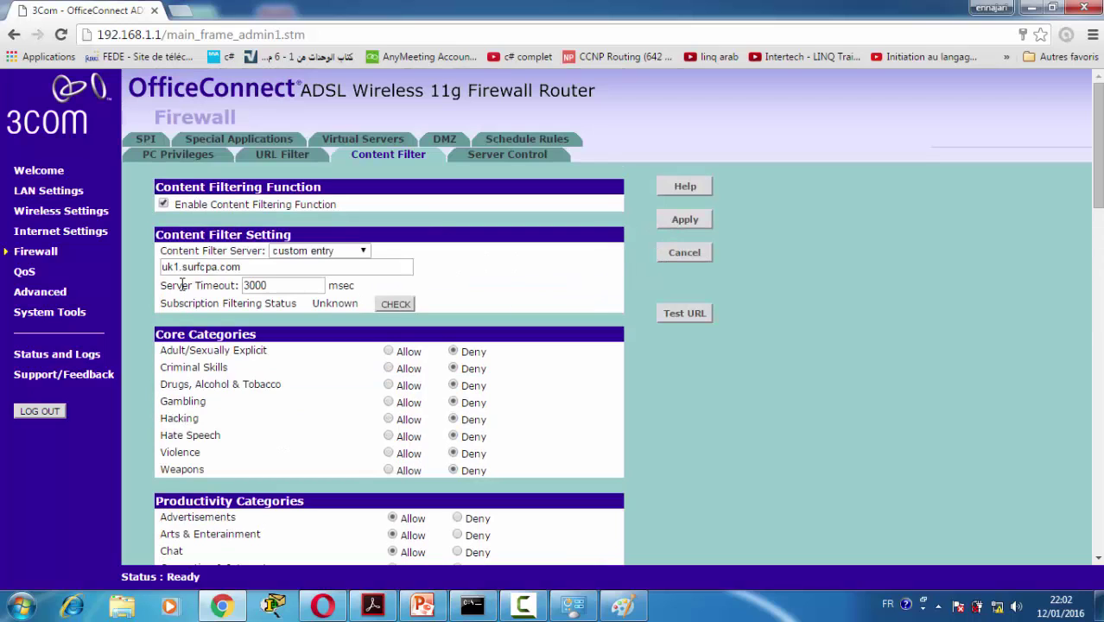
View the System Tools configuration options, then return to the Welcome notice board.
left_click(43, 316)
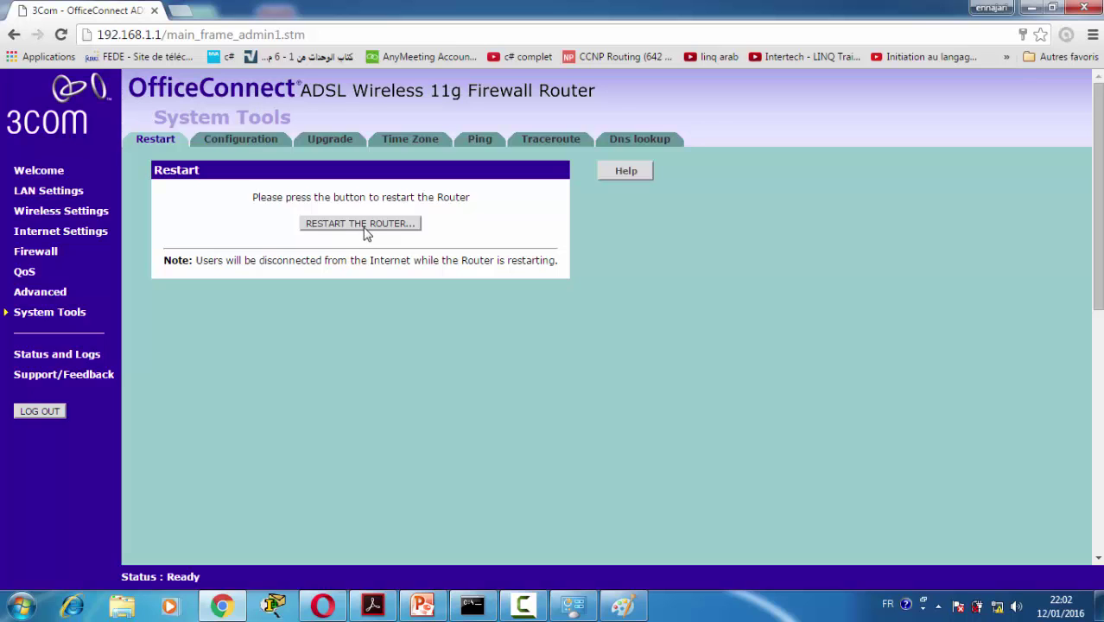
left_click(244, 143)
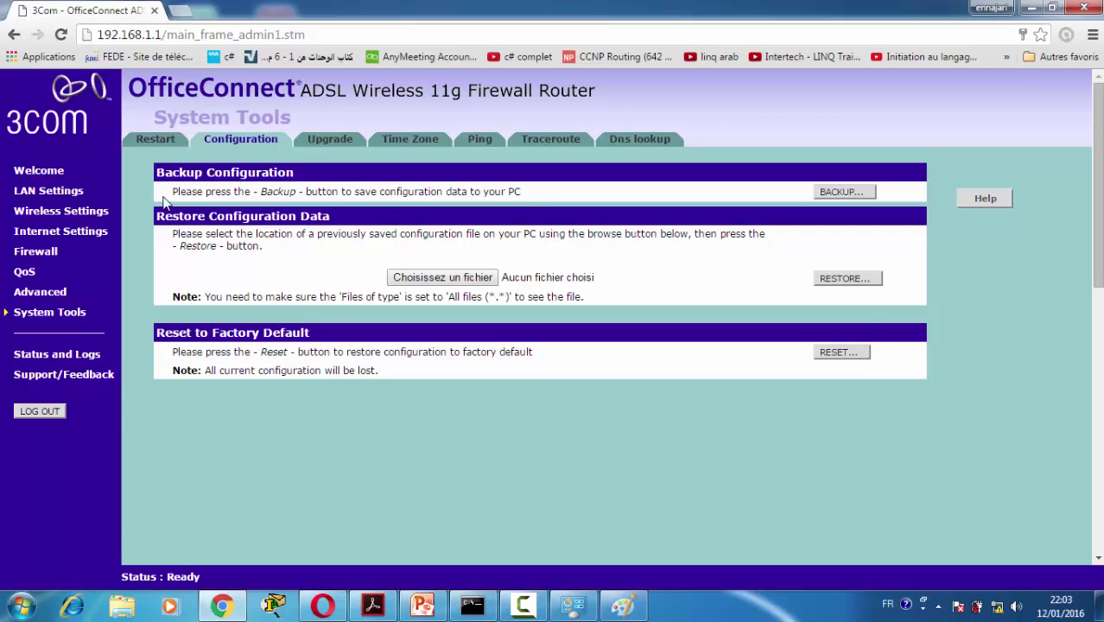
left_click(47, 176)
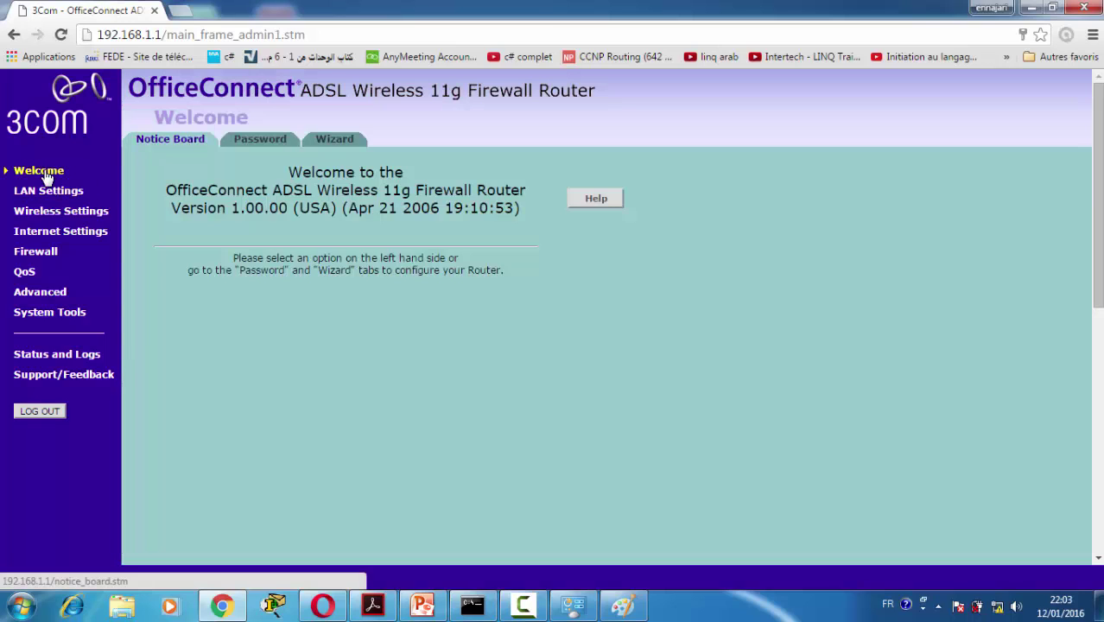